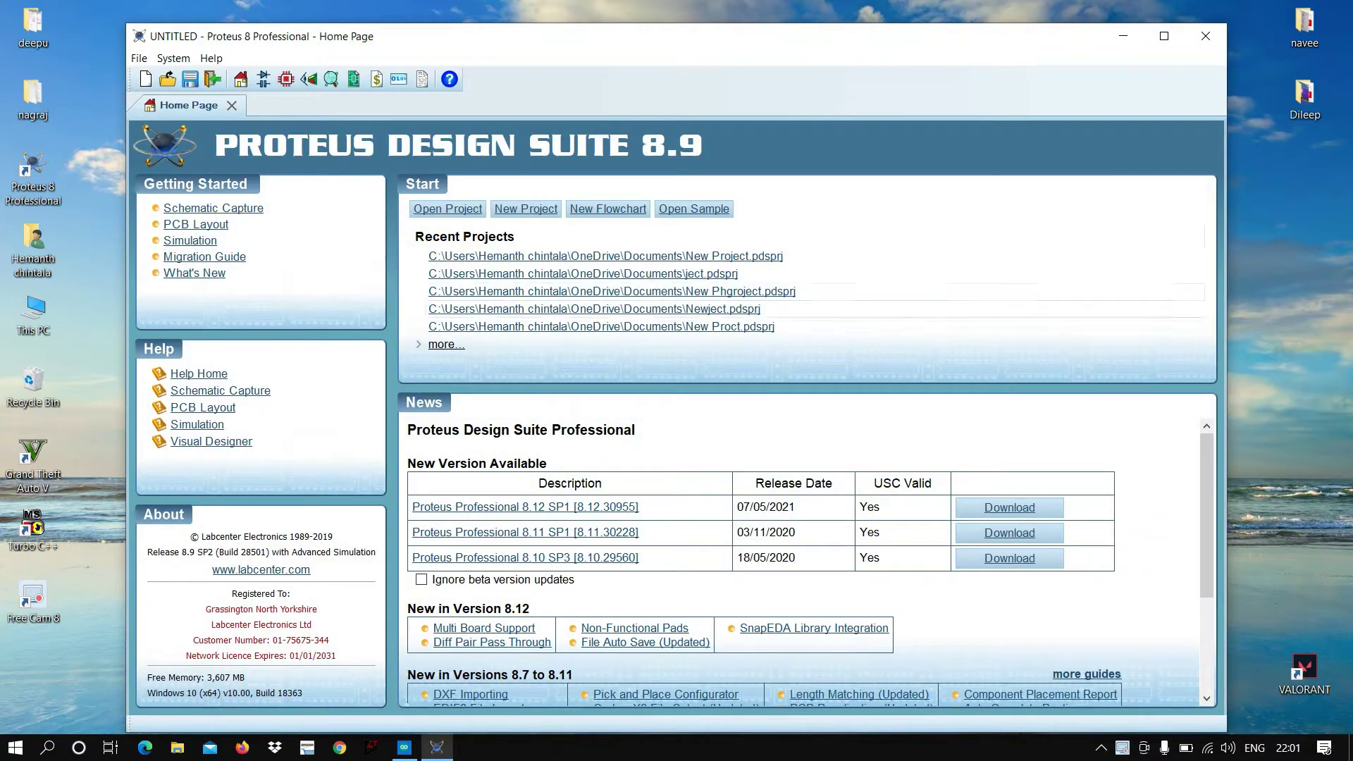
- Create a new project named calculate, keeping the default wizard options without a PCB layout
{"action": "left_click", "coordinate": [526, 208]}
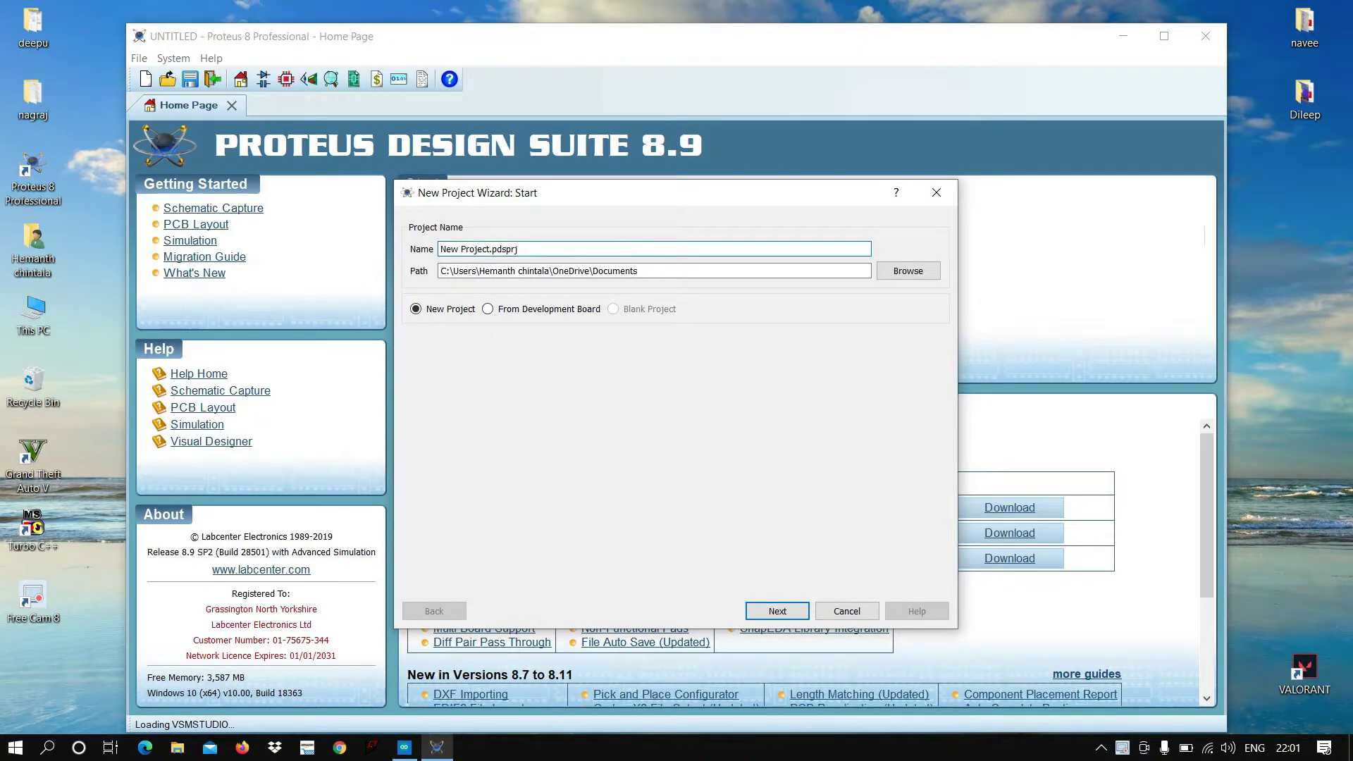
{"action": "key", "text": "BackSpace"}
{"action": "key", "text": "BackSpace"}
{"action": "key", "text": "BackSpace"}
{"action": "key", "text": "BackSpace"}
{"action": "key", "text": "BackSpace"}
{"action": "key", "text": "BackSpace"}
{"action": "key", "text": "BackSpace"}
{"action": "key", "text": "BackSpace"}
{"action": "key", "text": "BackSpace"}
{"action": "key", "text": "BackSpace"}
{"action": "key", "text": "BackSpace"}
{"action": "type", "text": "calculate"}
{"action": "key", "text": "Return"}
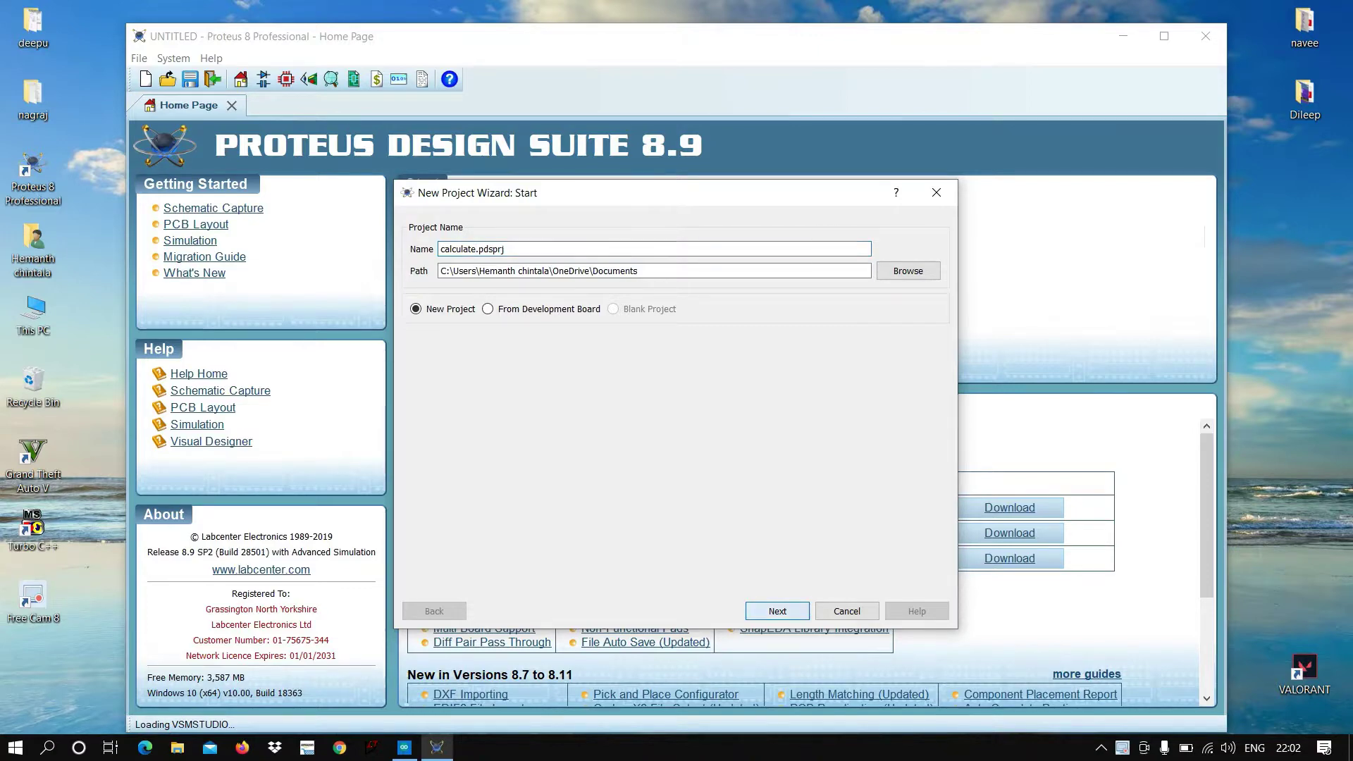
{"action": "key", "text": "Return"}
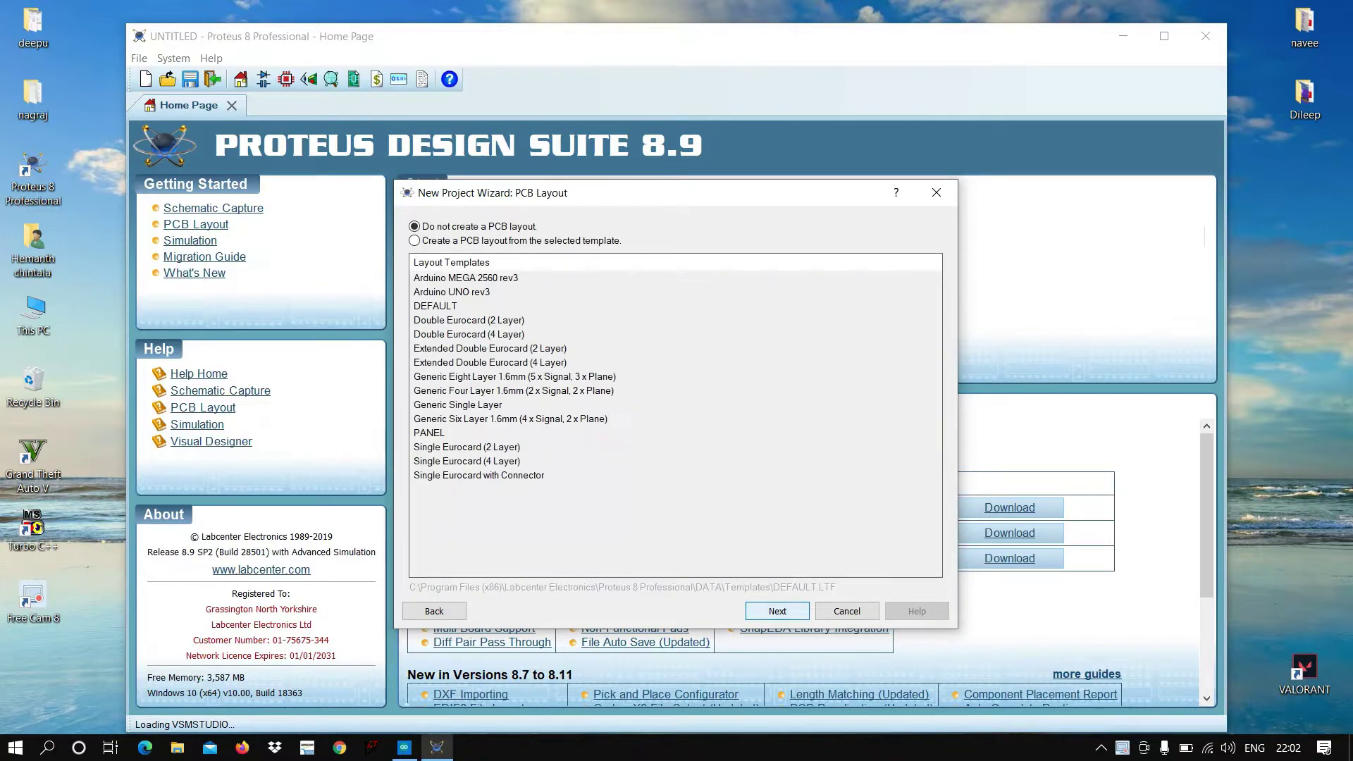
{"action": "key", "text": "Return"}
{"action": "key", "text": "Return"}
{"action": "key", "text": "Return"}
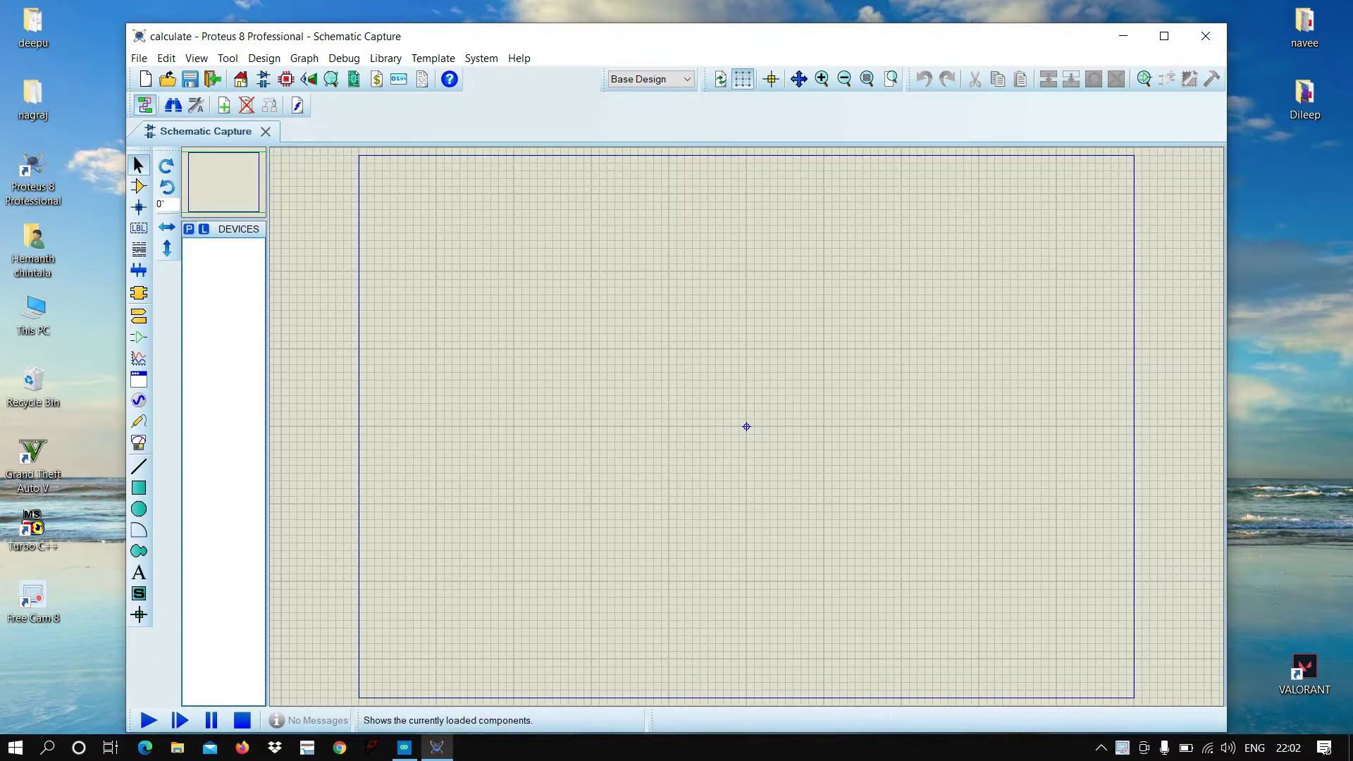
- Search the device library for arduino and add ARDUINO UNO to the project's device list
{"action": "left_click", "coordinate": [189, 229]}
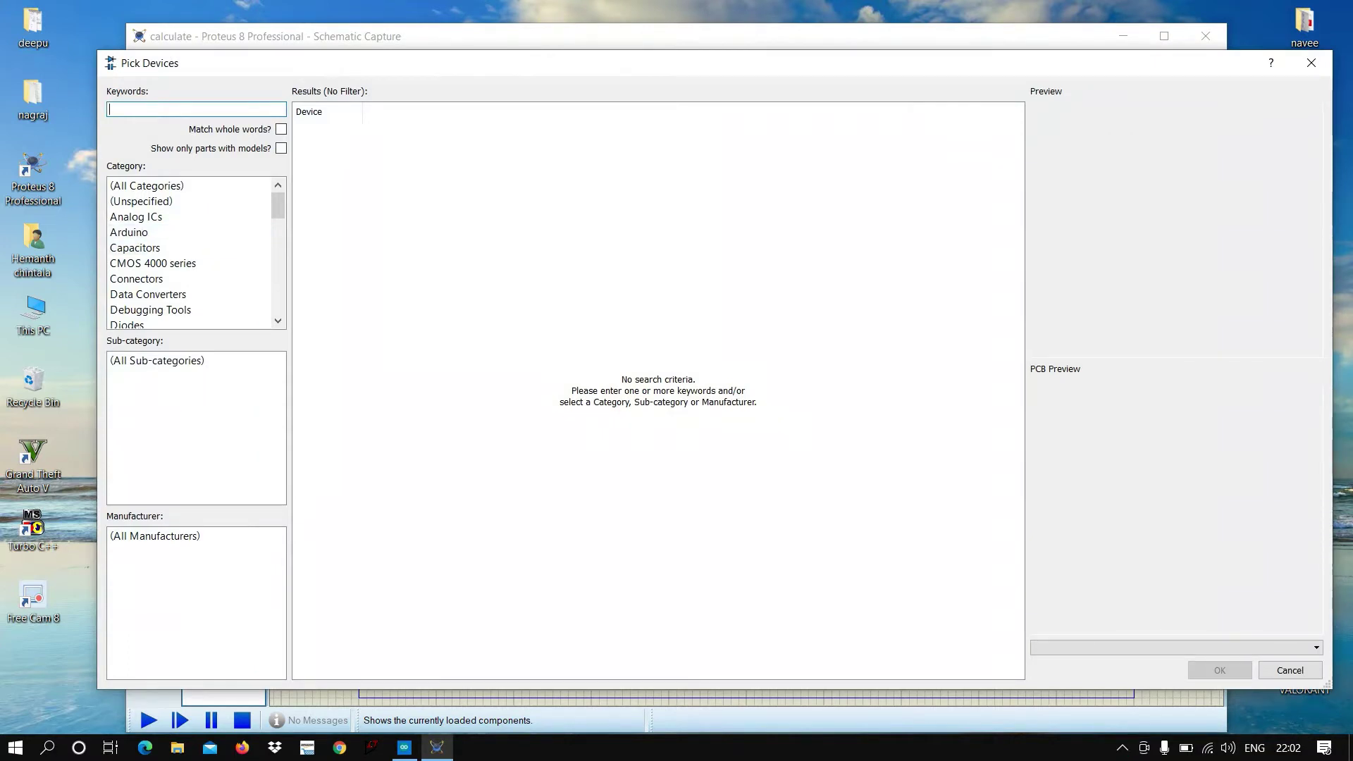
{"action": "type", "text": "ardun"}
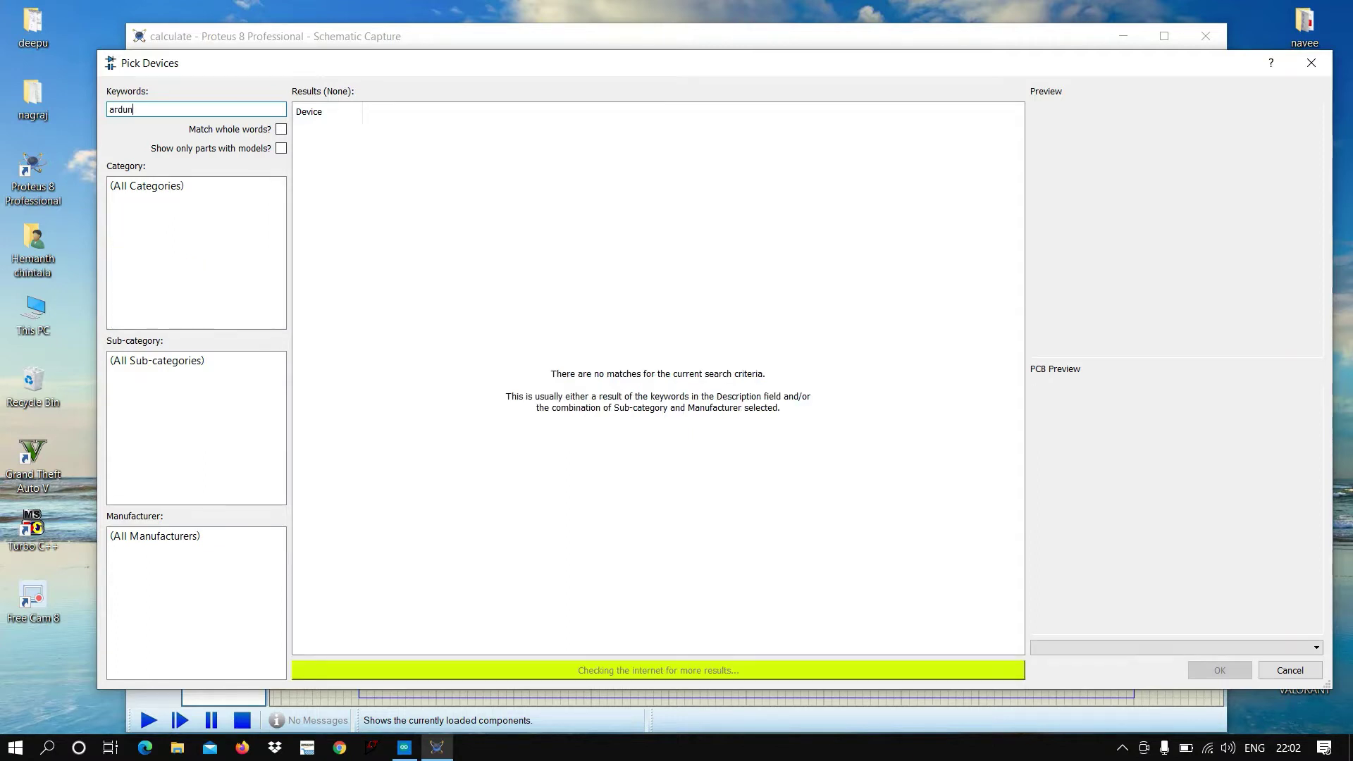
{"action": "key", "text": "BackSpace"}
{"action": "type", "text": "ino"}
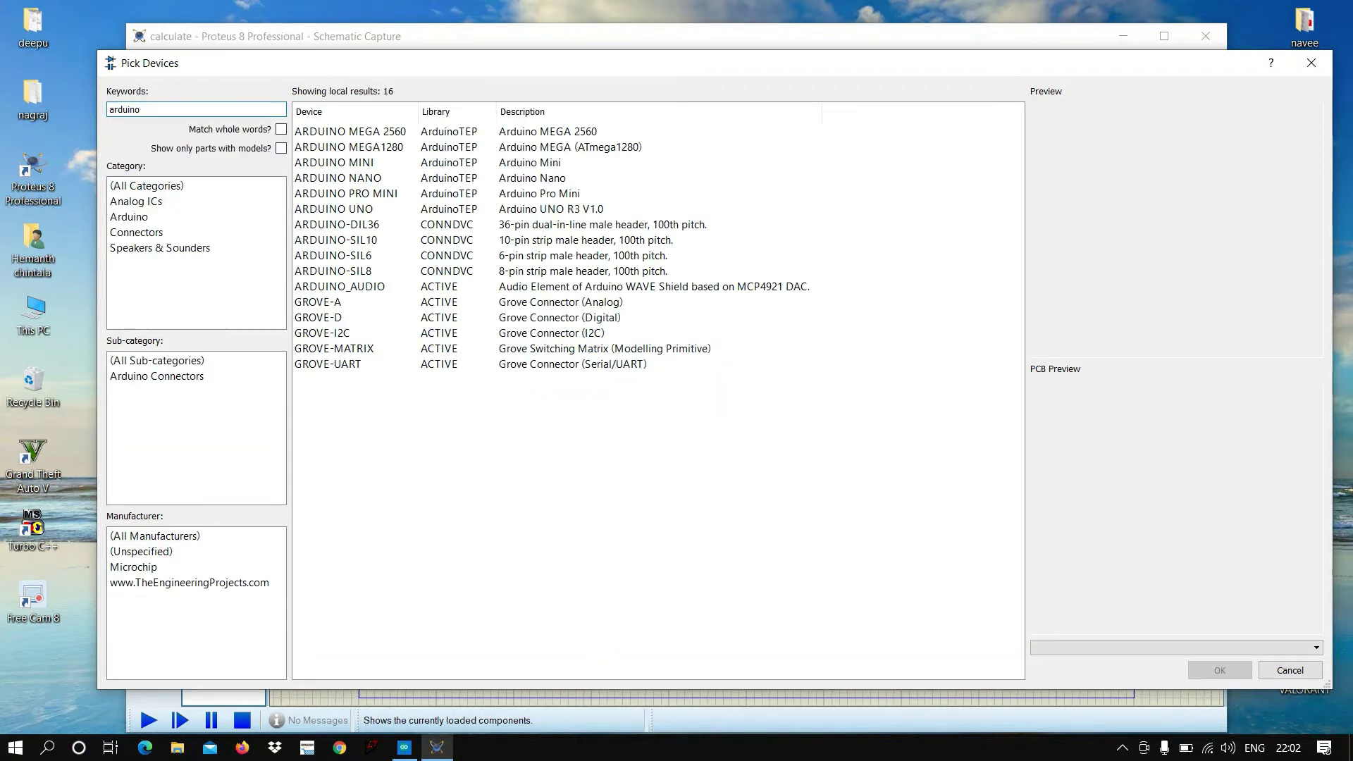
{"action": "left_click", "coordinate": [334, 209]}
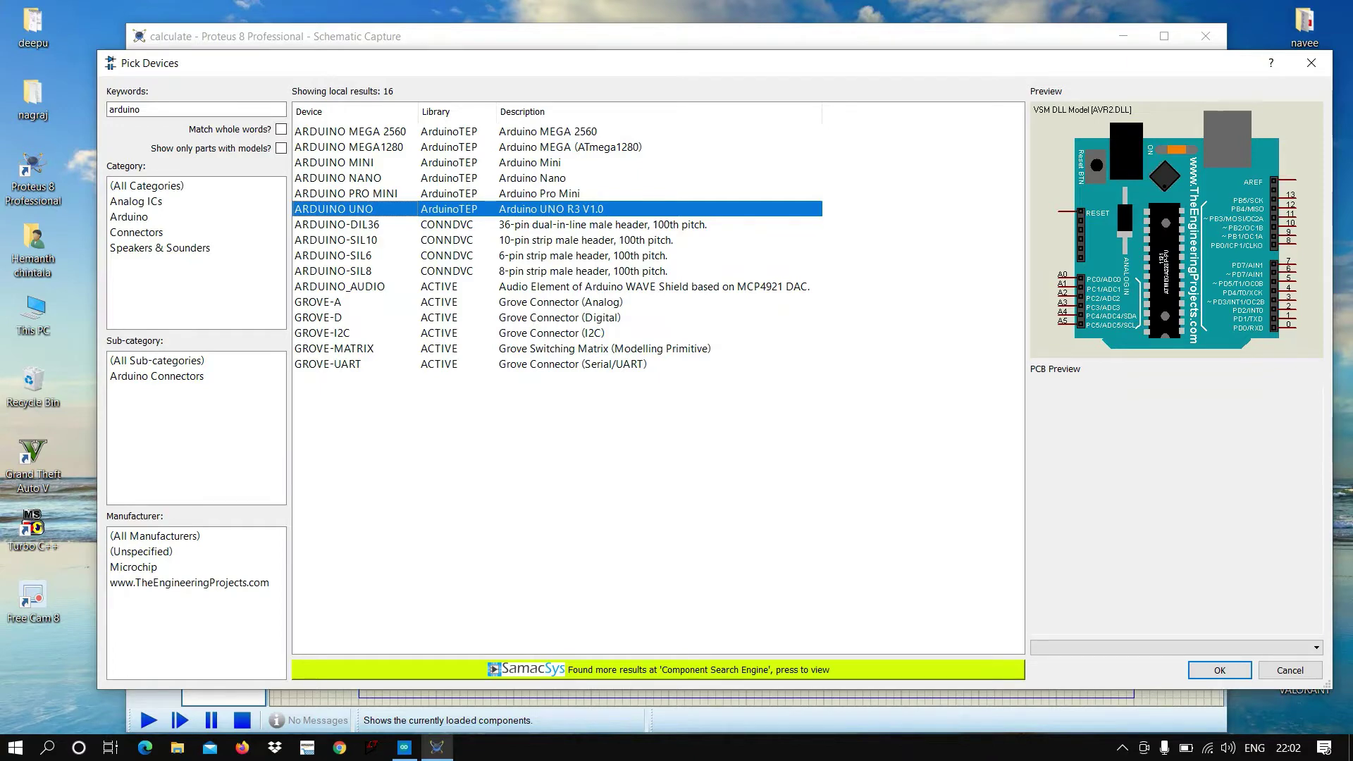
- Replace the device search with lm0 and add the LM016L 16x2 alphanumeric LCD to the device list
{"action": "left_click", "coordinate": [140, 110]}
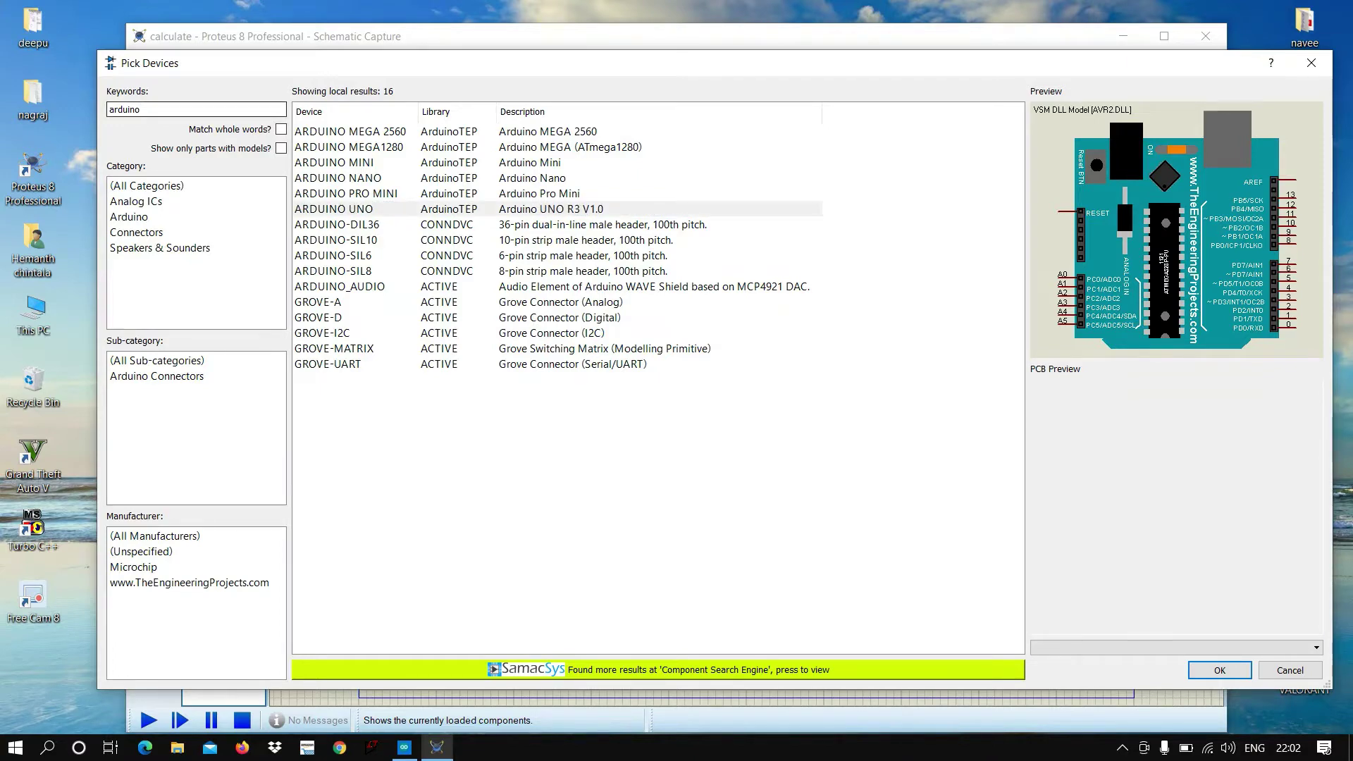
{"action": "key", "text": "BackSpace"}
{"action": "key", "text": "BackSpace"}
{"action": "key", "text": "BackSpace"}
{"action": "key", "text": "BackSpace"}
{"action": "key", "text": "BackSpace"}
{"action": "key", "text": "BackSpace"}
{"action": "key", "text": "BackSpace"}
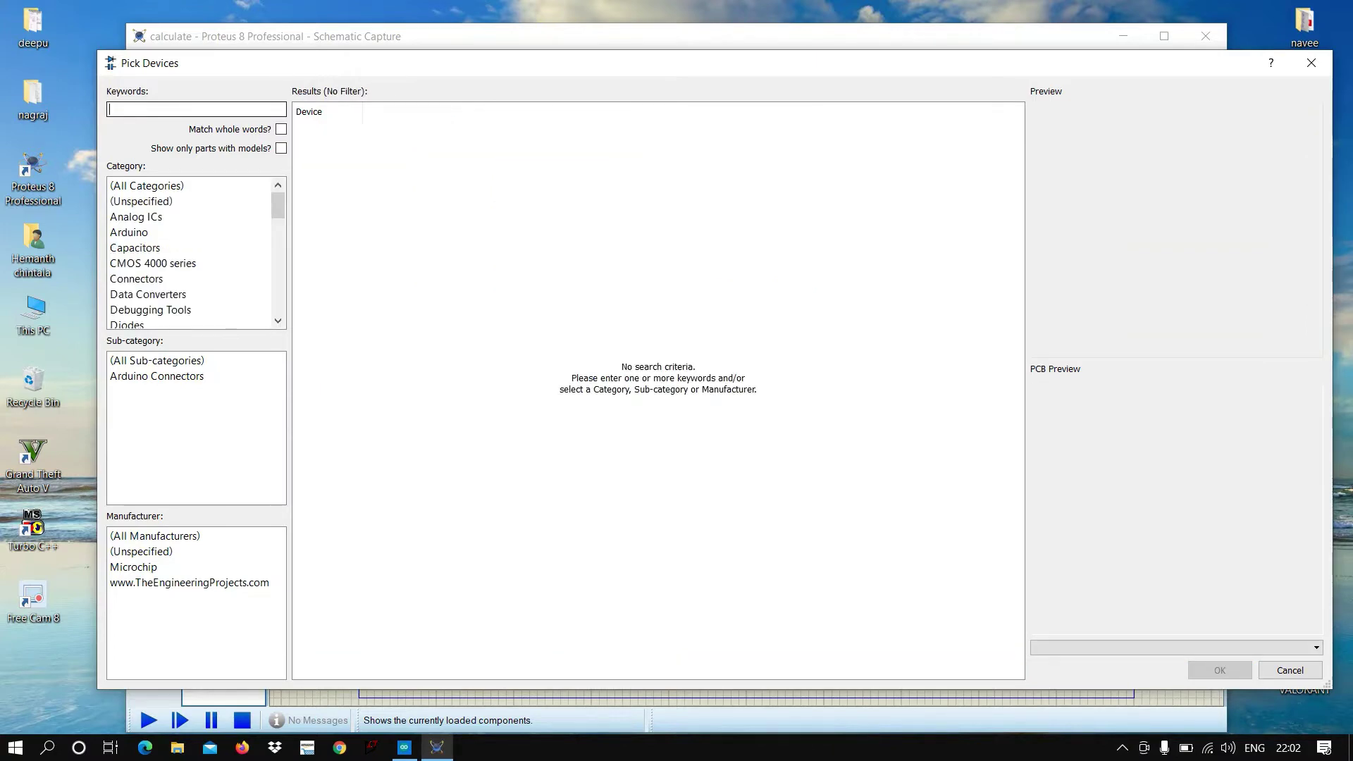
{"action": "type", "text": "lm0"}
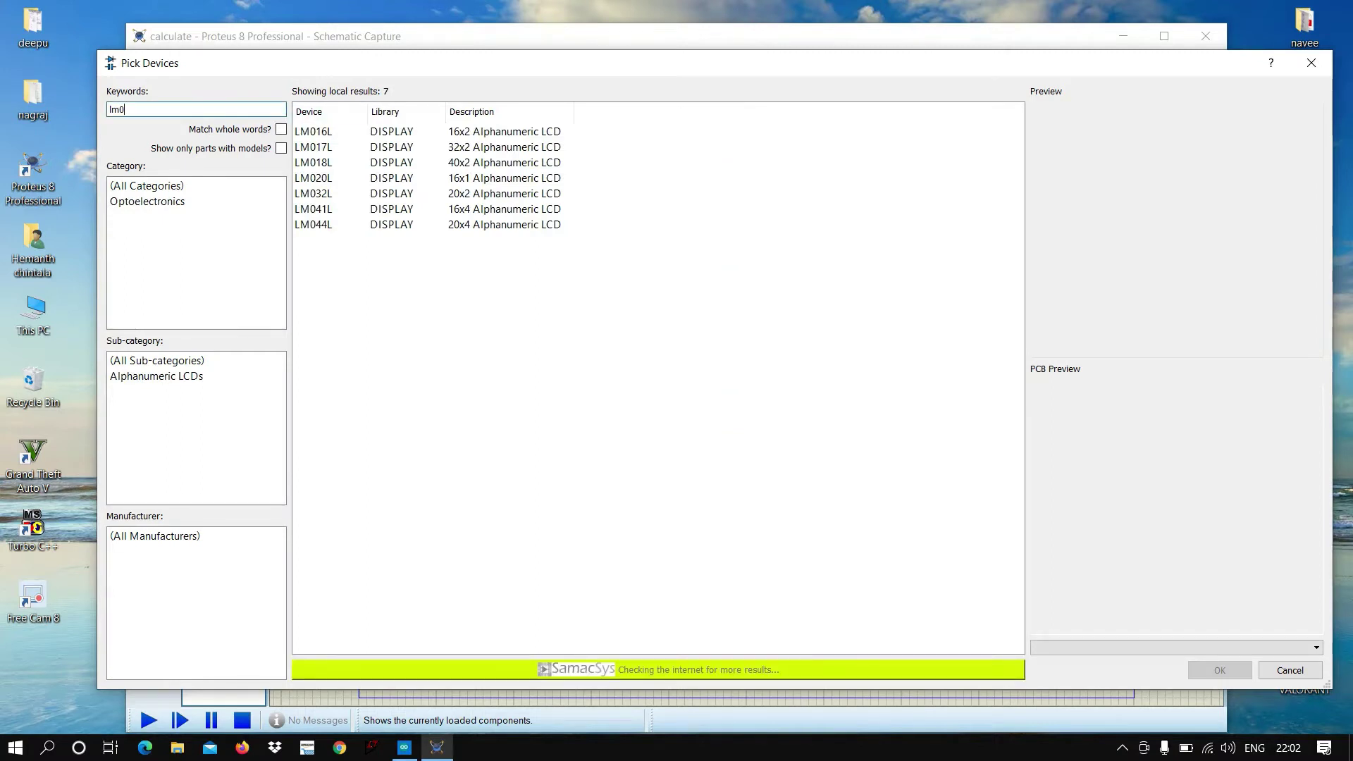
{"action": "left_click", "coordinate": [405, 131]}
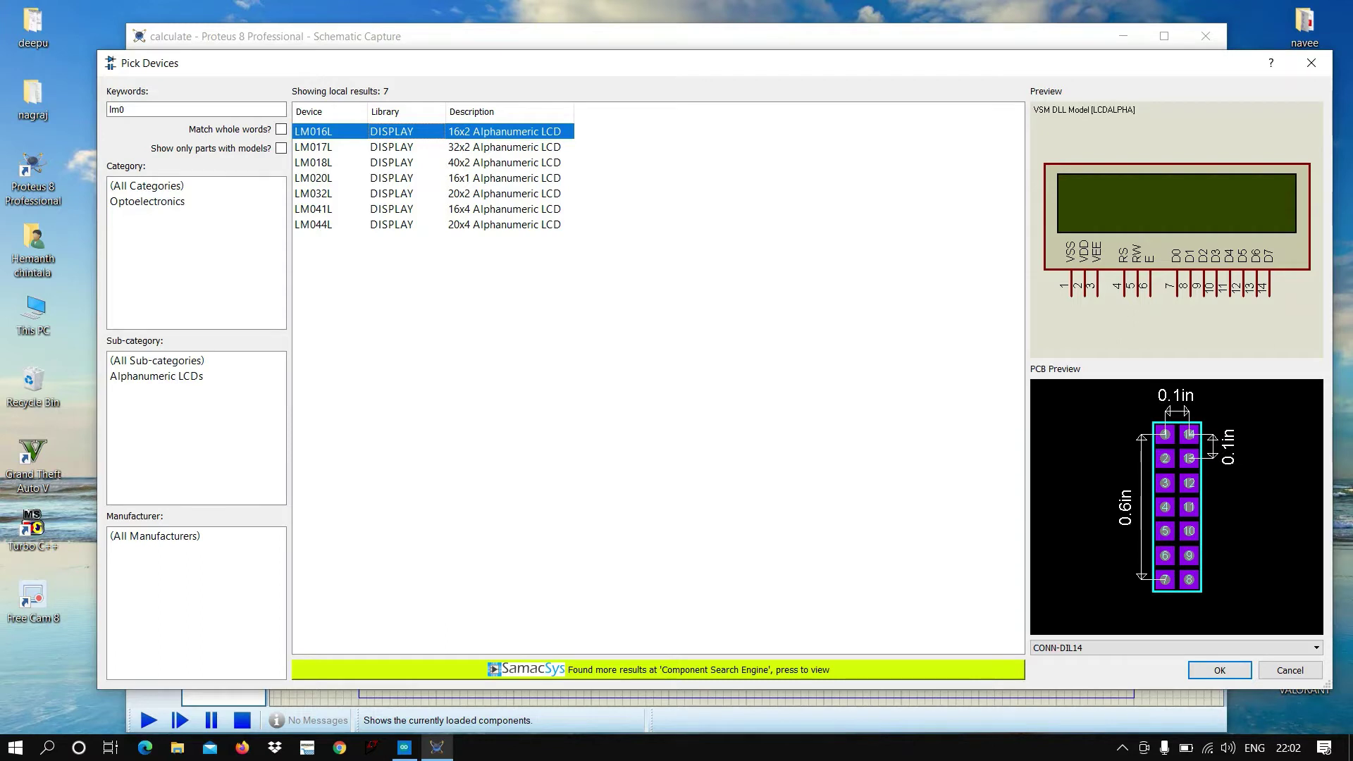
- Search the library for keypad, add KEYPAD-SMALLCALC to the device list and close the device picker
{"action": "left_click", "coordinate": [125, 109]}
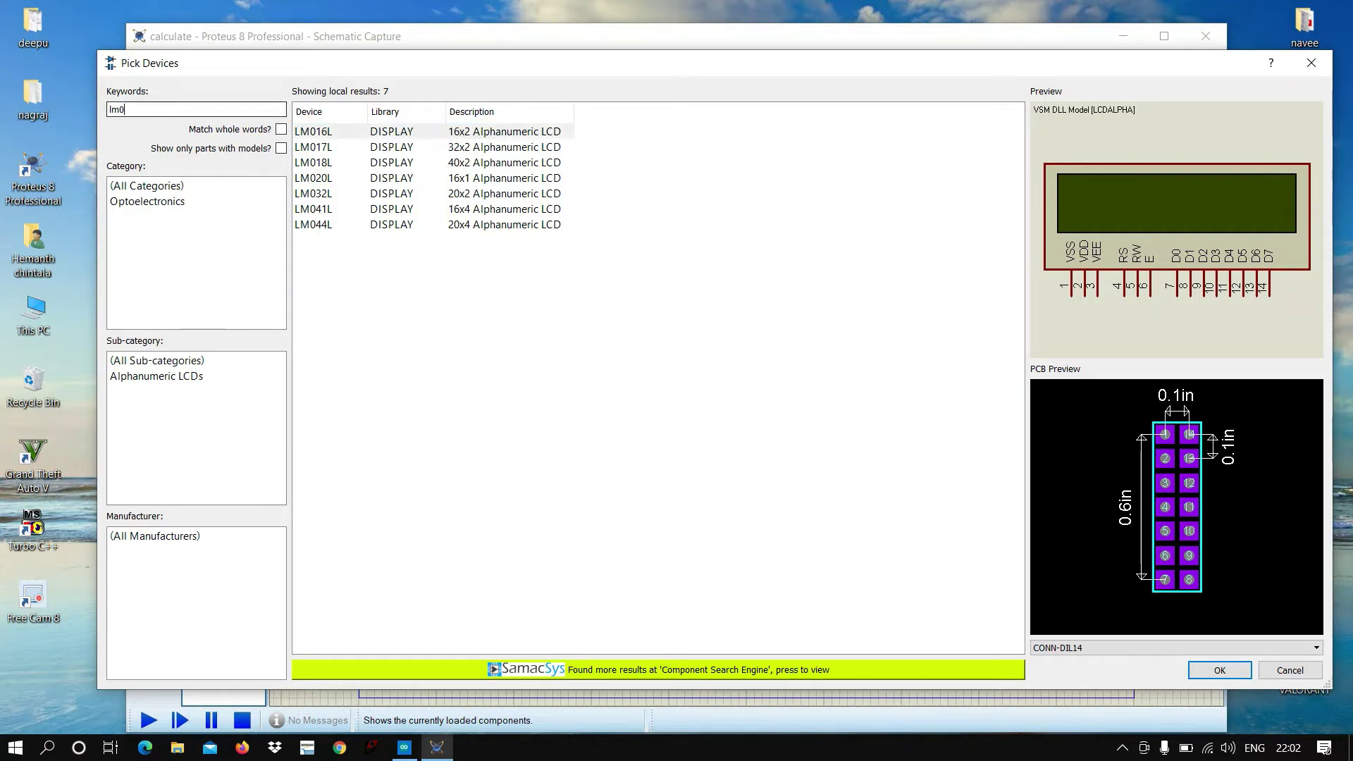
{"action": "key", "text": "BackSpace"}
{"action": "key", "text": "BackSpace"}
{"action": "key", "text": "BackSpace"}
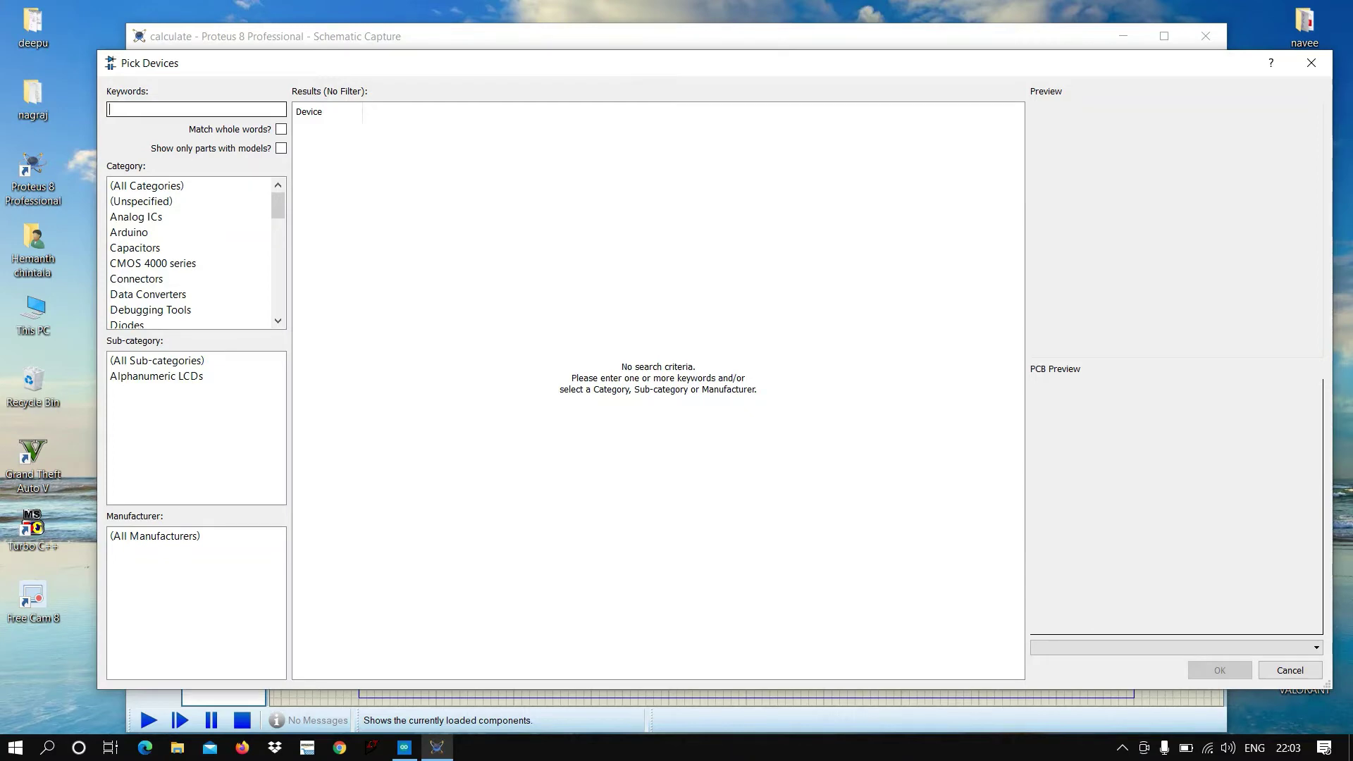
{"action": "type", "text": "key"}
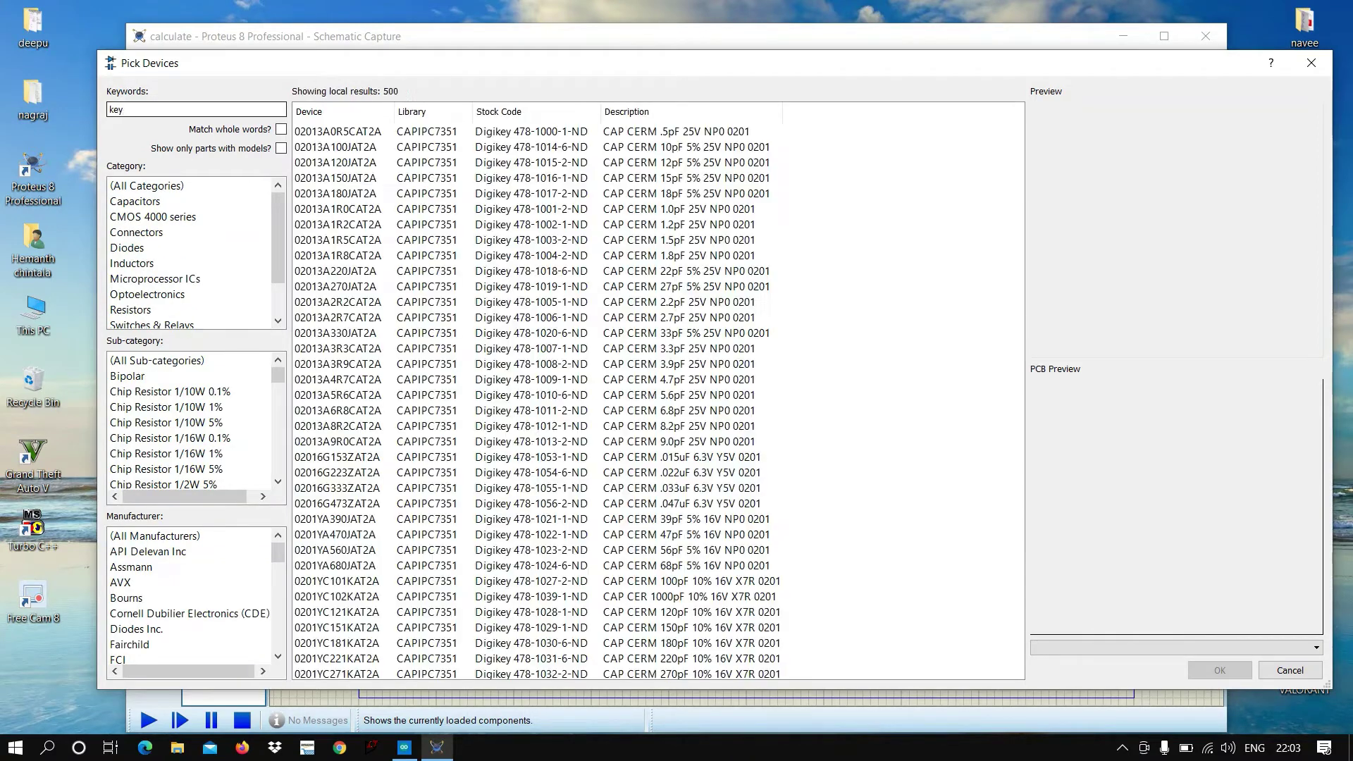
{"action": "type", "text": "pad"}
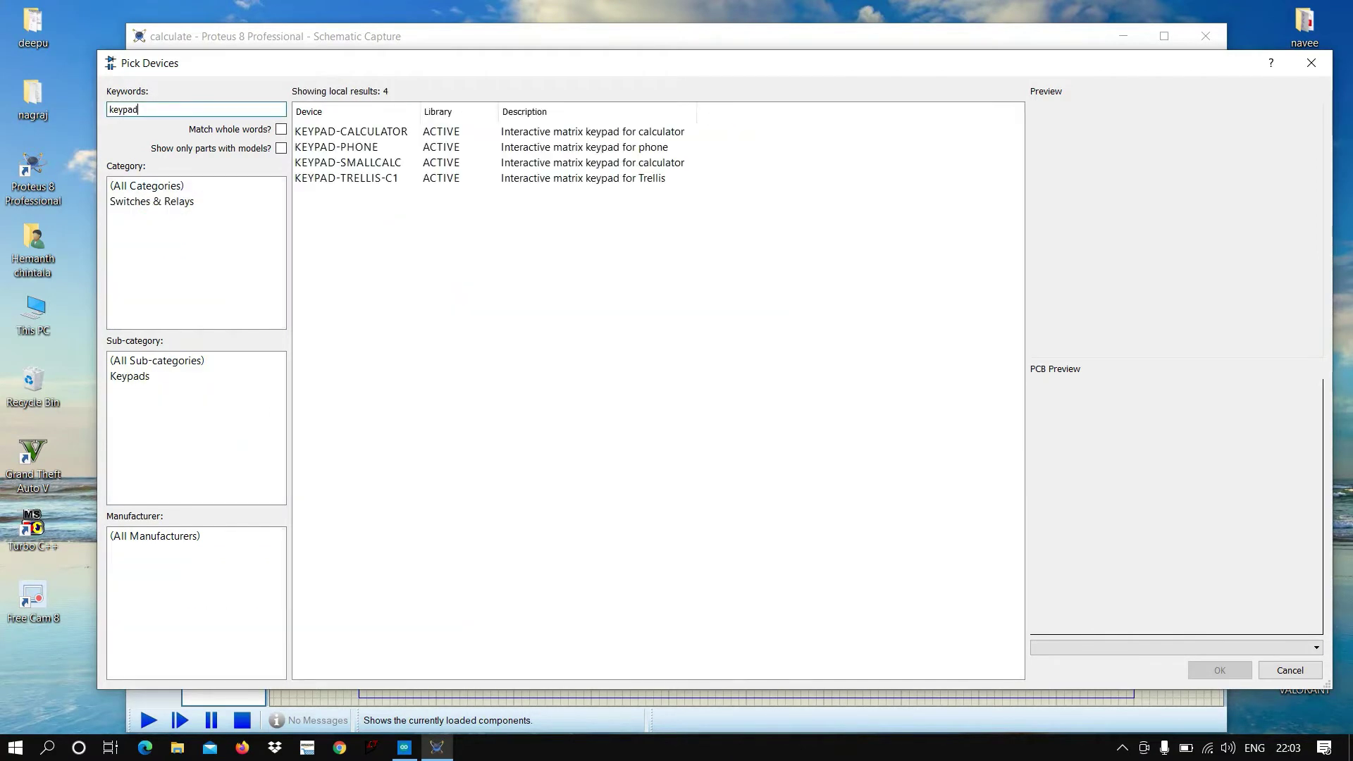
{"action": "key", "text": "Down"}
{"action": "key", "text": "Down"}
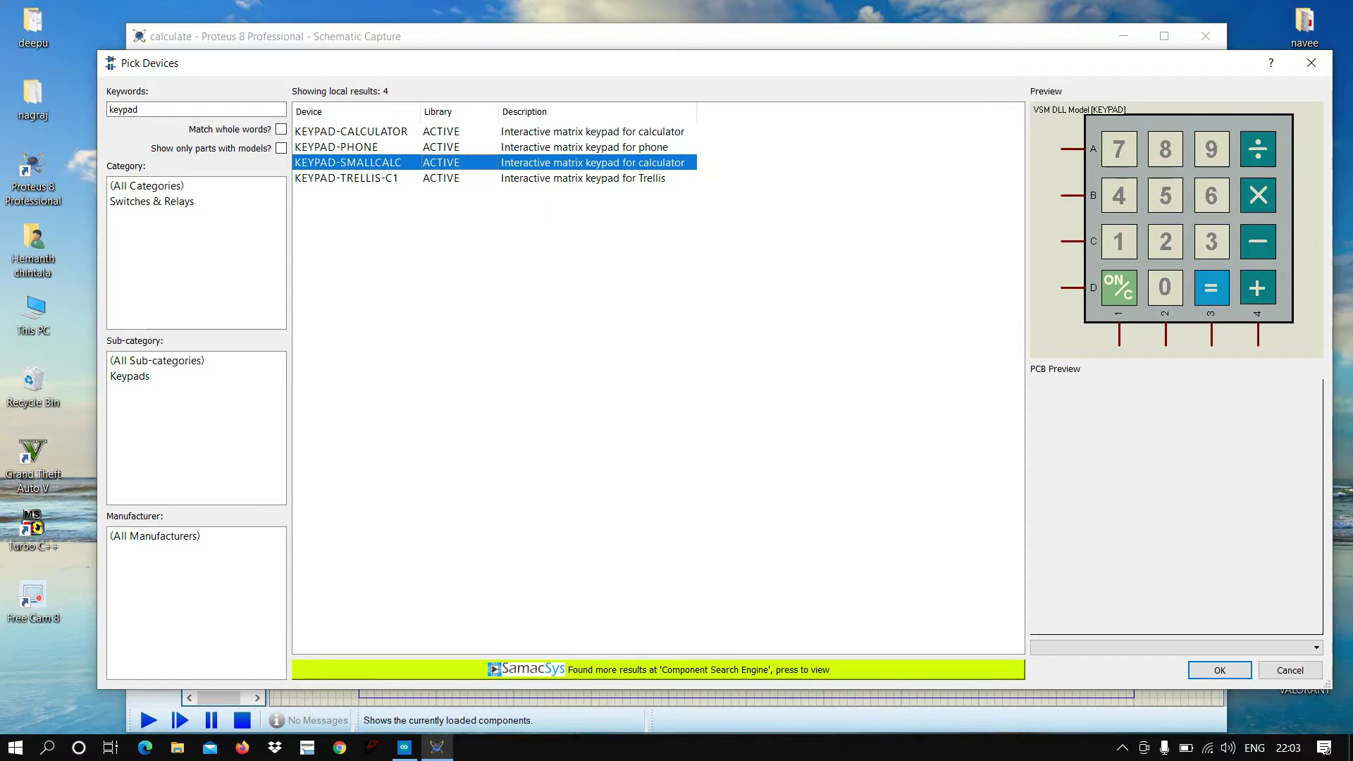
{"action": "left_click", "coordinate": [1310, 63]}
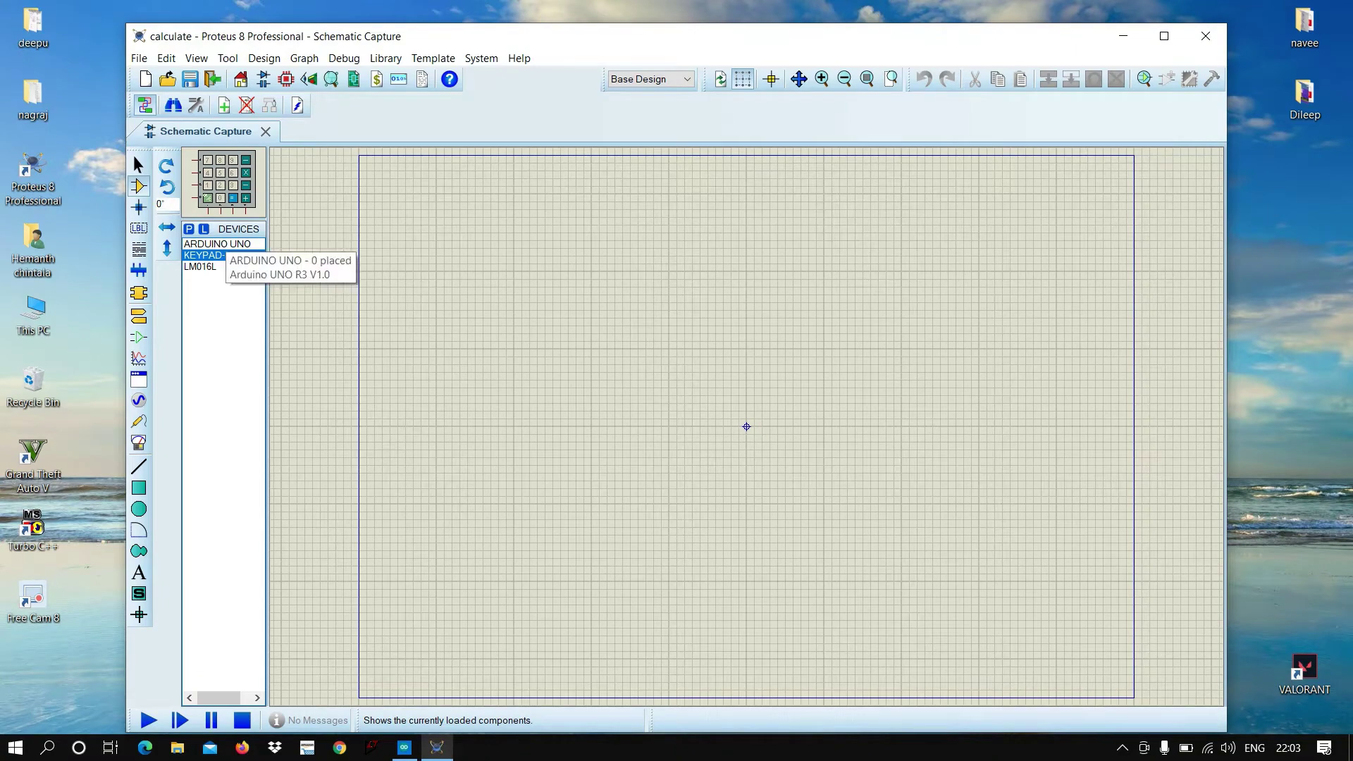
- Maximize the schematic window and place the ARDUINO UNO in the lower-left area of the sheet
{"action": "left_click", "coordinate": [222, 244]}
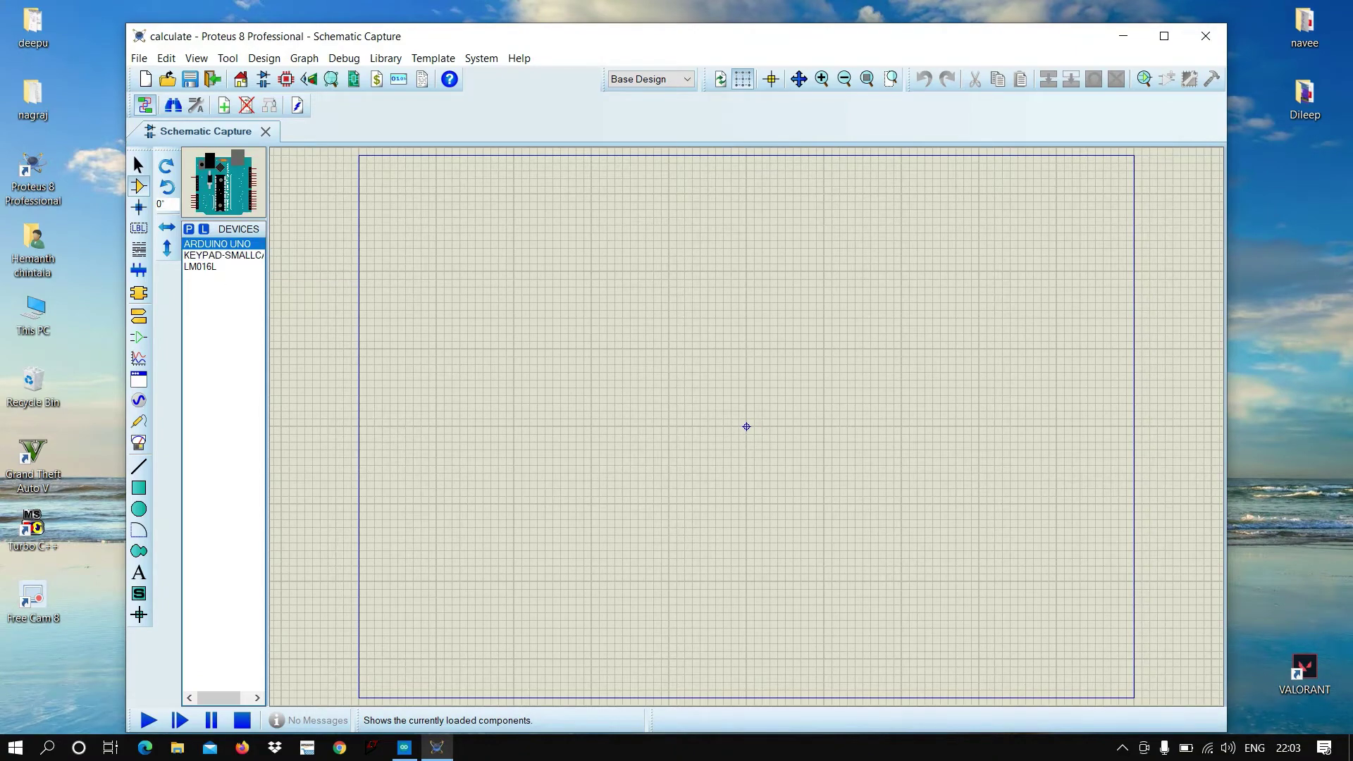
{"action": "double_click", "coordinate": [221, 243]}
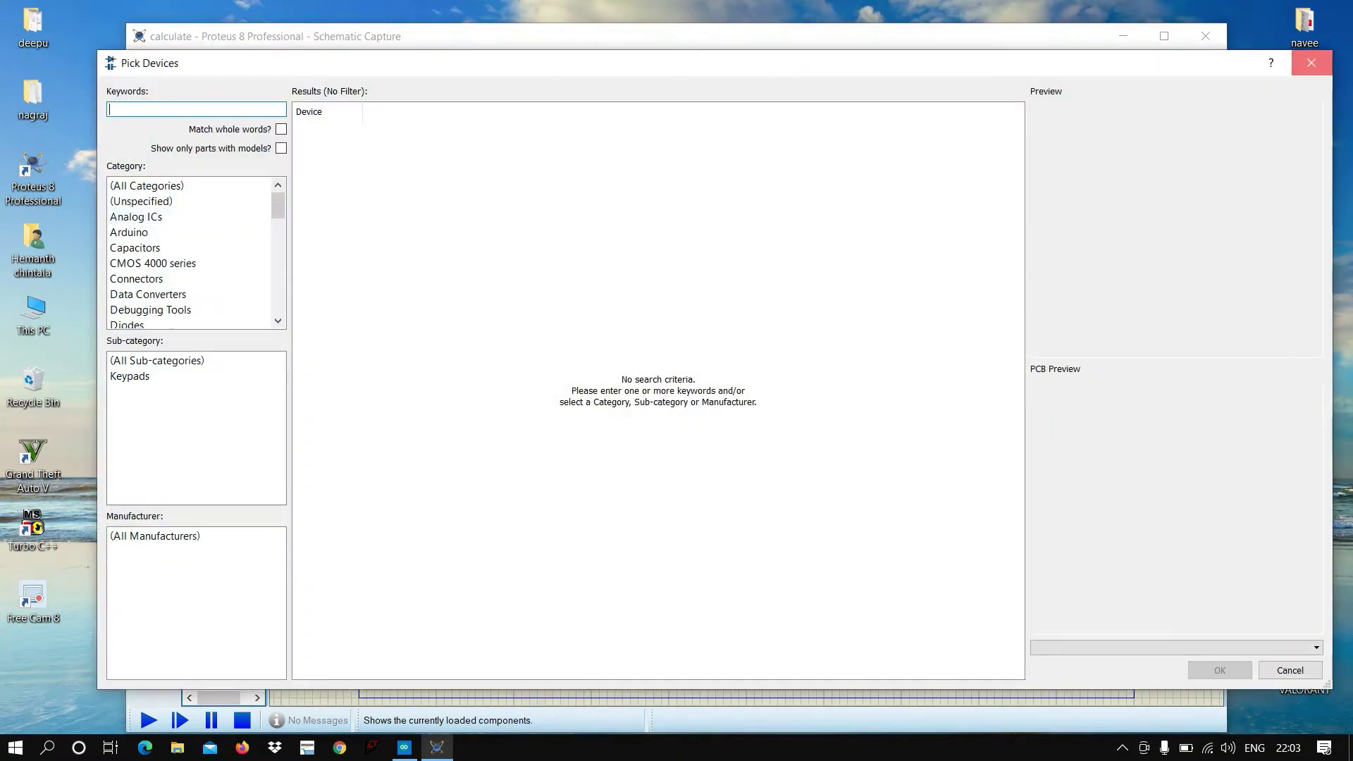
{"action": "key", "text": "Escape"}
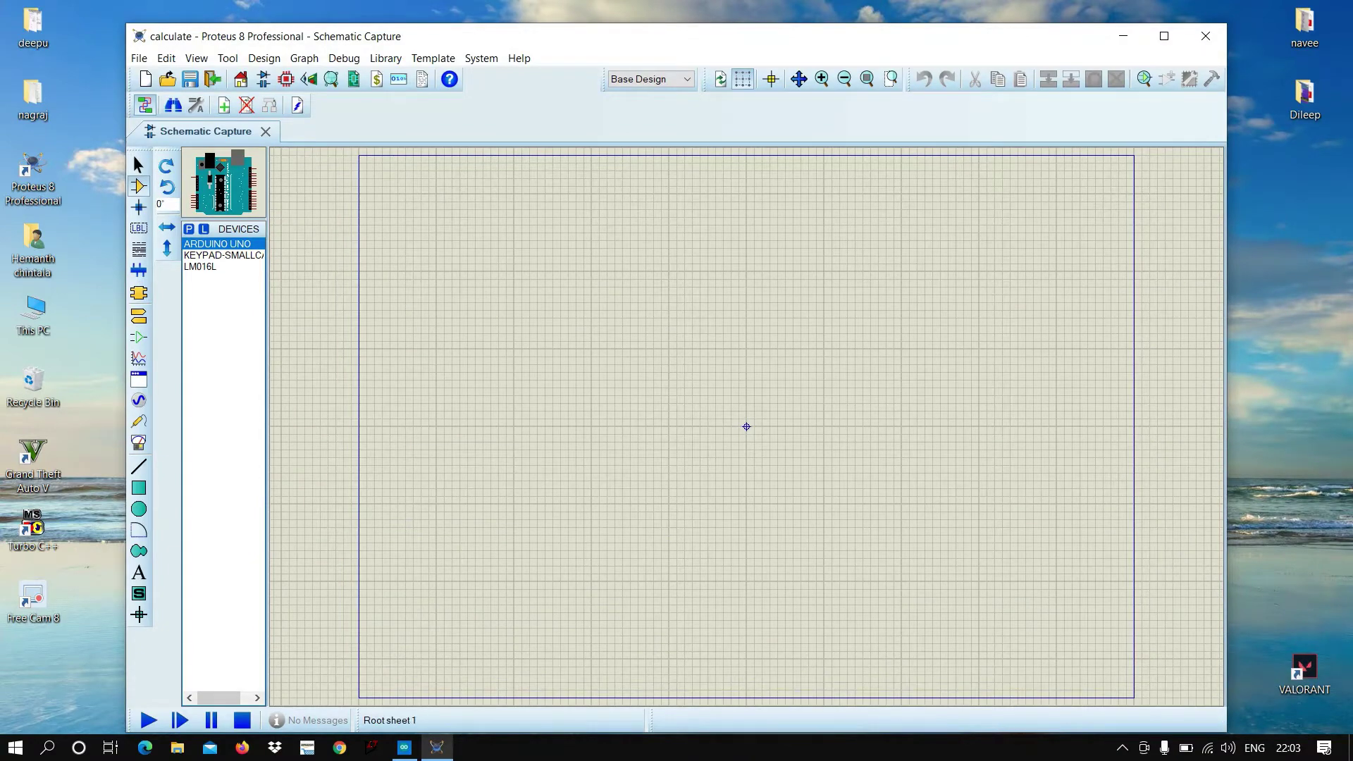
{"action": "left_click", "coordinate": [1164, 35]}
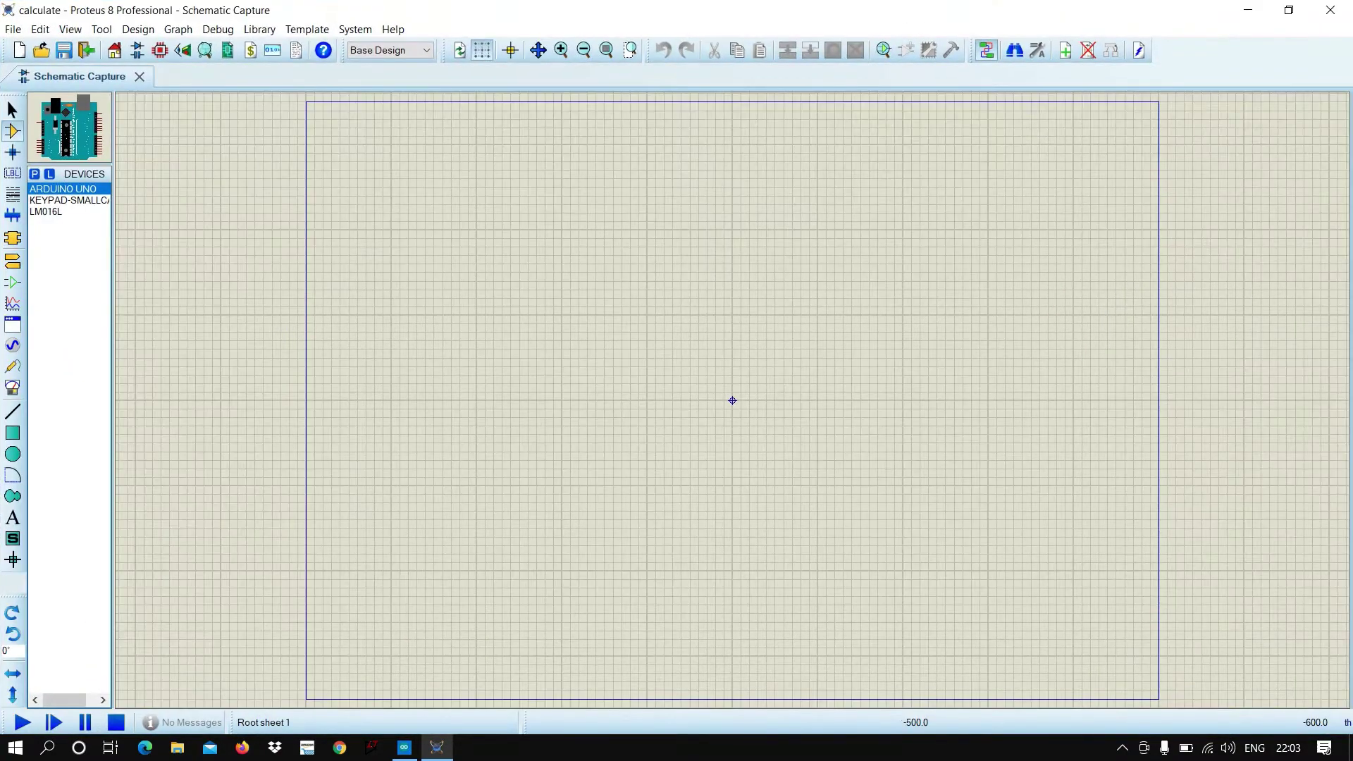
{"action": "key", "text": "p"}
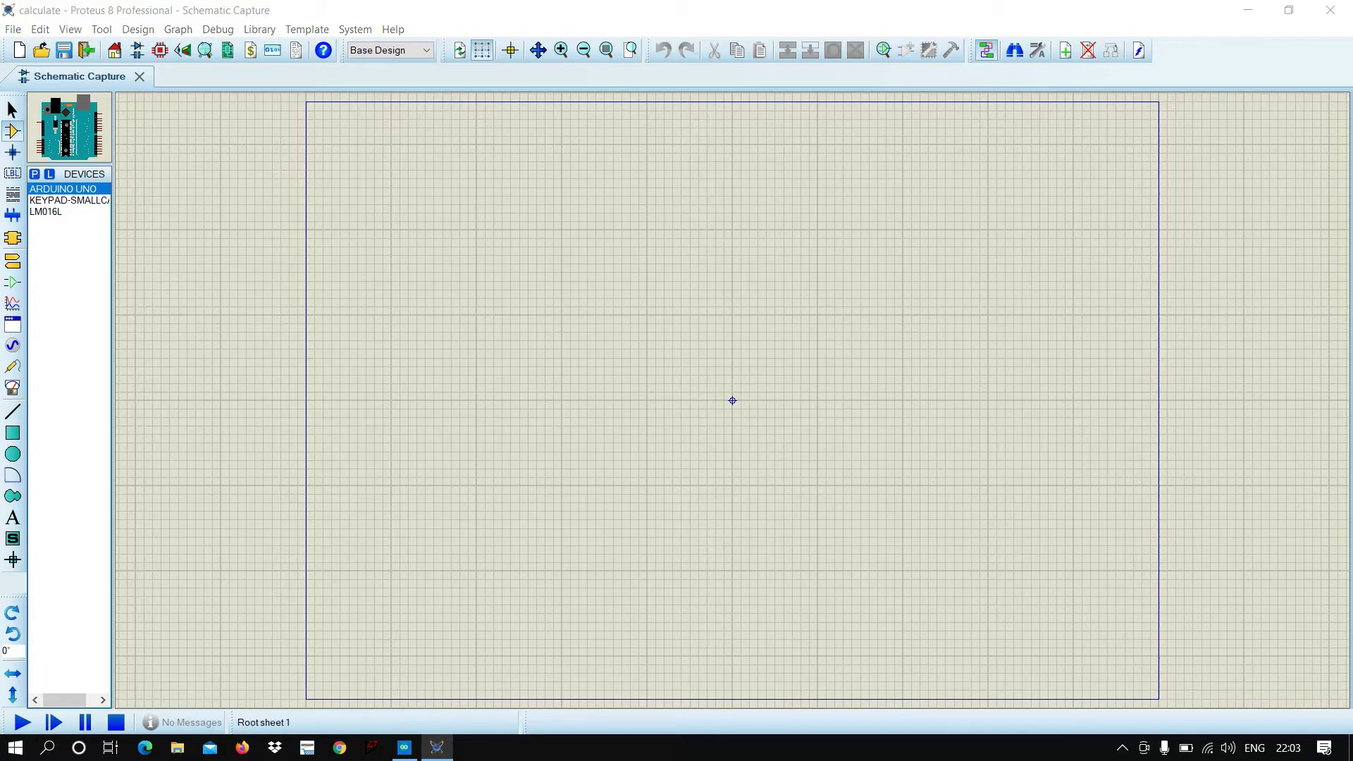
{"action": "left_click", "coordinate": [1311, 63]}
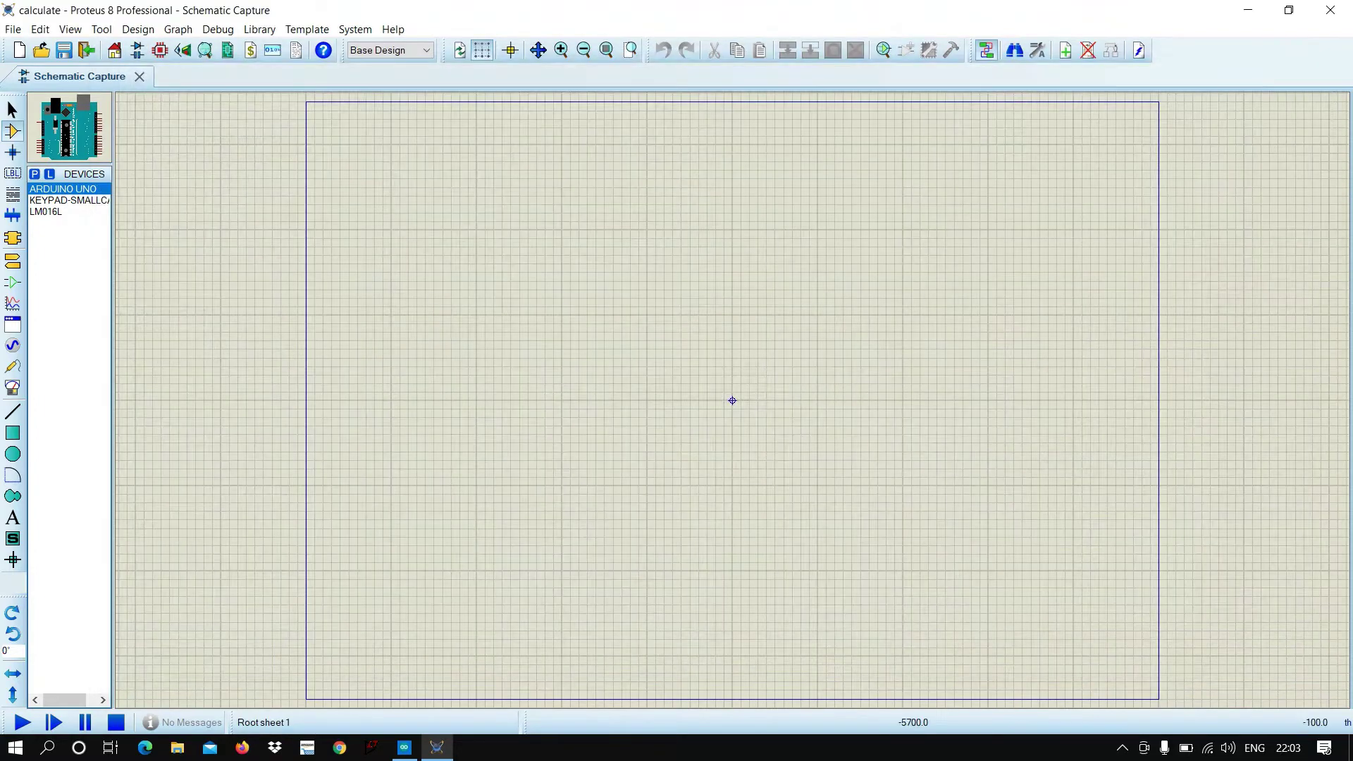
{"action": "left_click", "coordinate": [442, 469]}
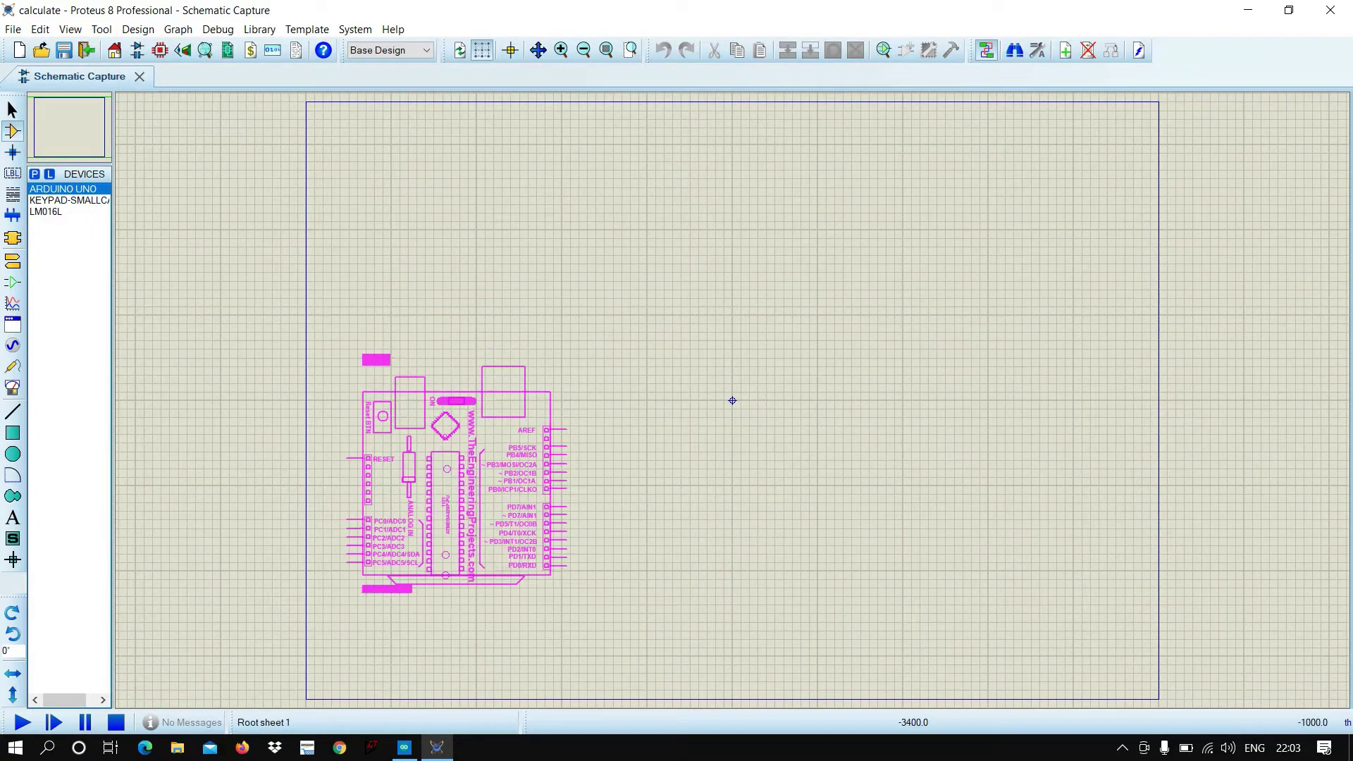
{"action": "left_click", "coordinate": [451, 494]}
- Rotate the placed Arduino UNO clockwise once and then by 180 degrees
{"action": "right_click", "coordinate": [466, 482]}
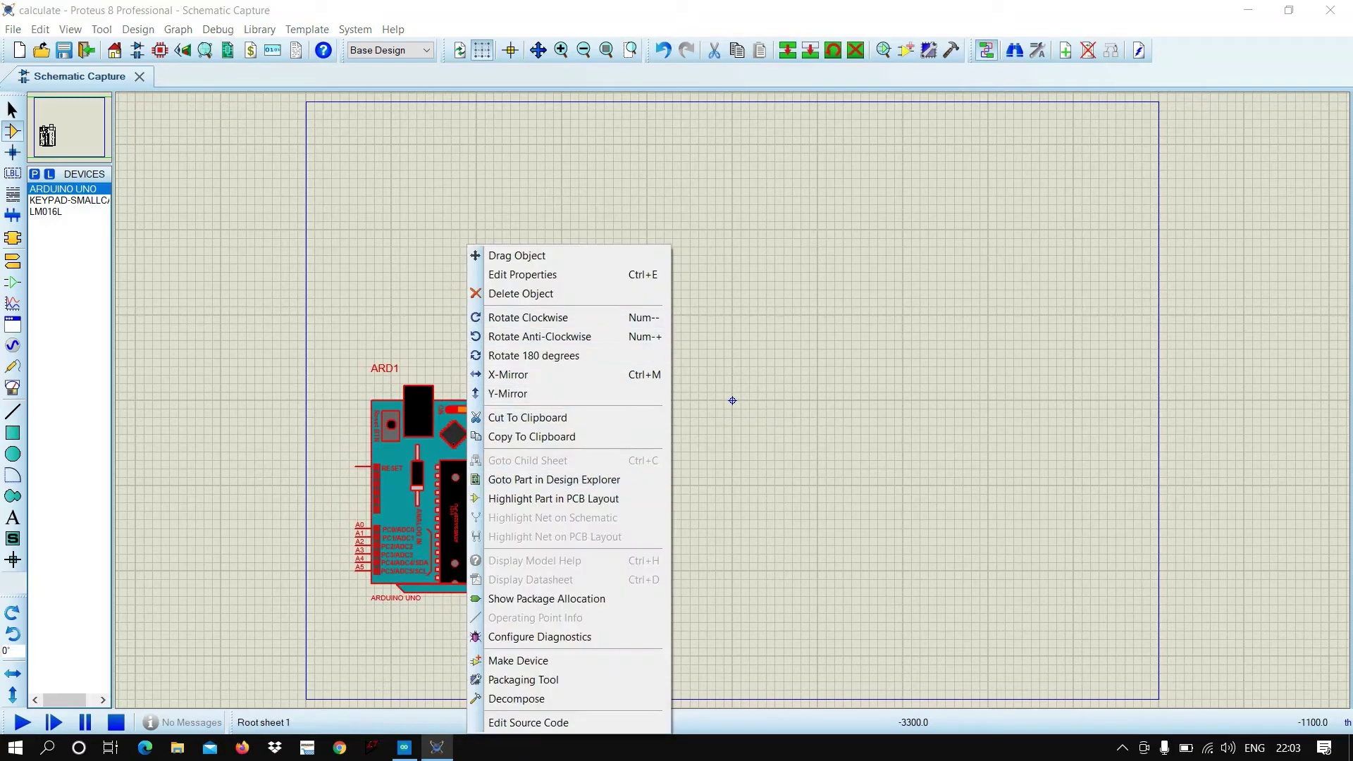
{"action": "left_click", "coordinate": [536, 319]}
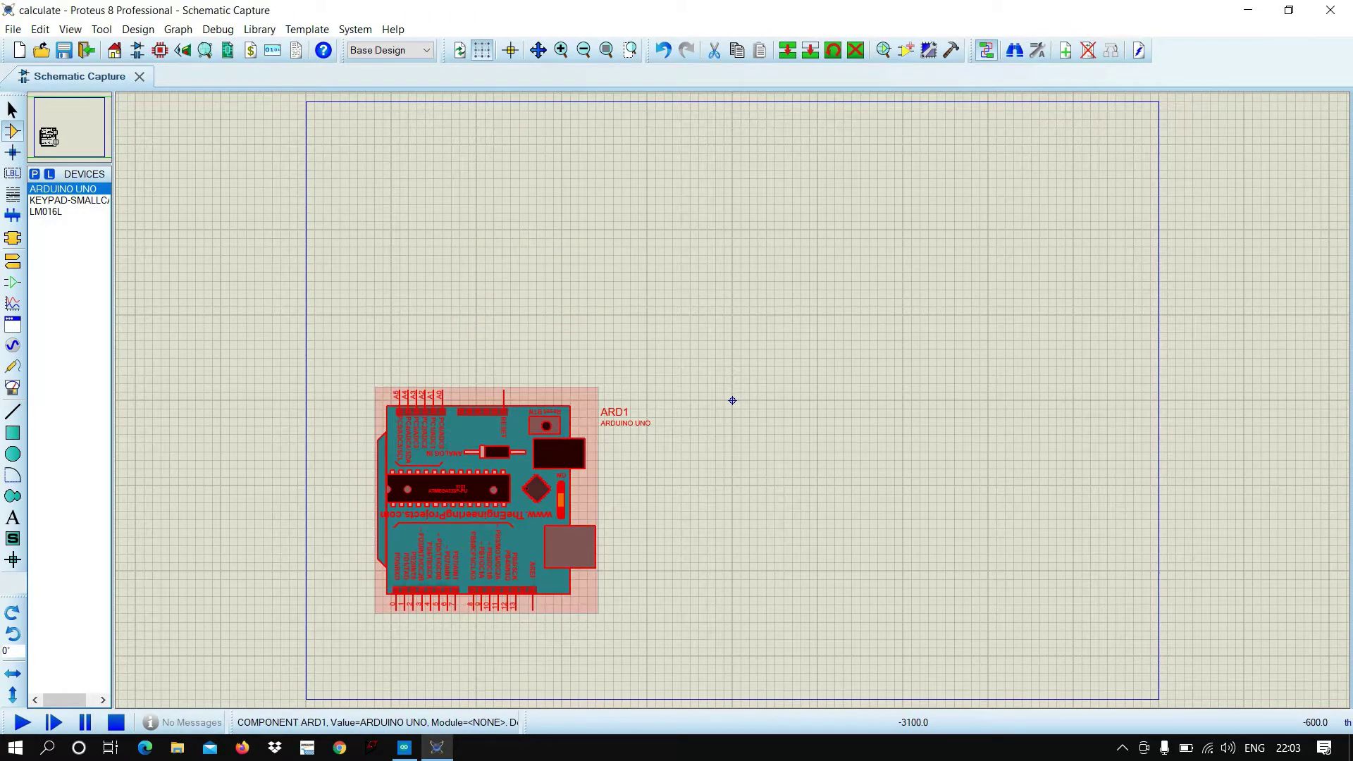
{"action": "right_click", "coordinate": [472, 493]}
{"action": "left_click", "coordinate": [537, 355]}
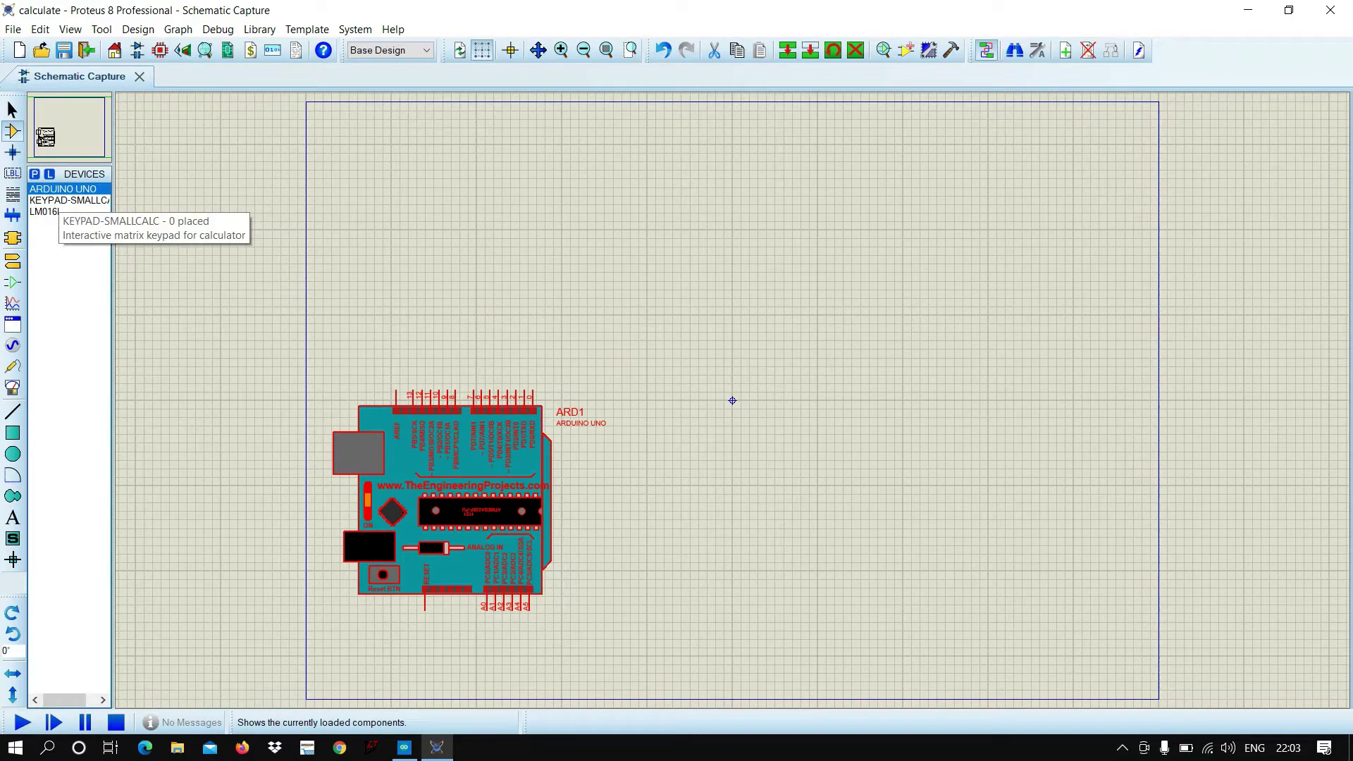
- Place the KEYPAD-SMALLCALC keypad on the sheet above the Arduino UNO
{"action": "left_click", "coordinate": [59, 200]}
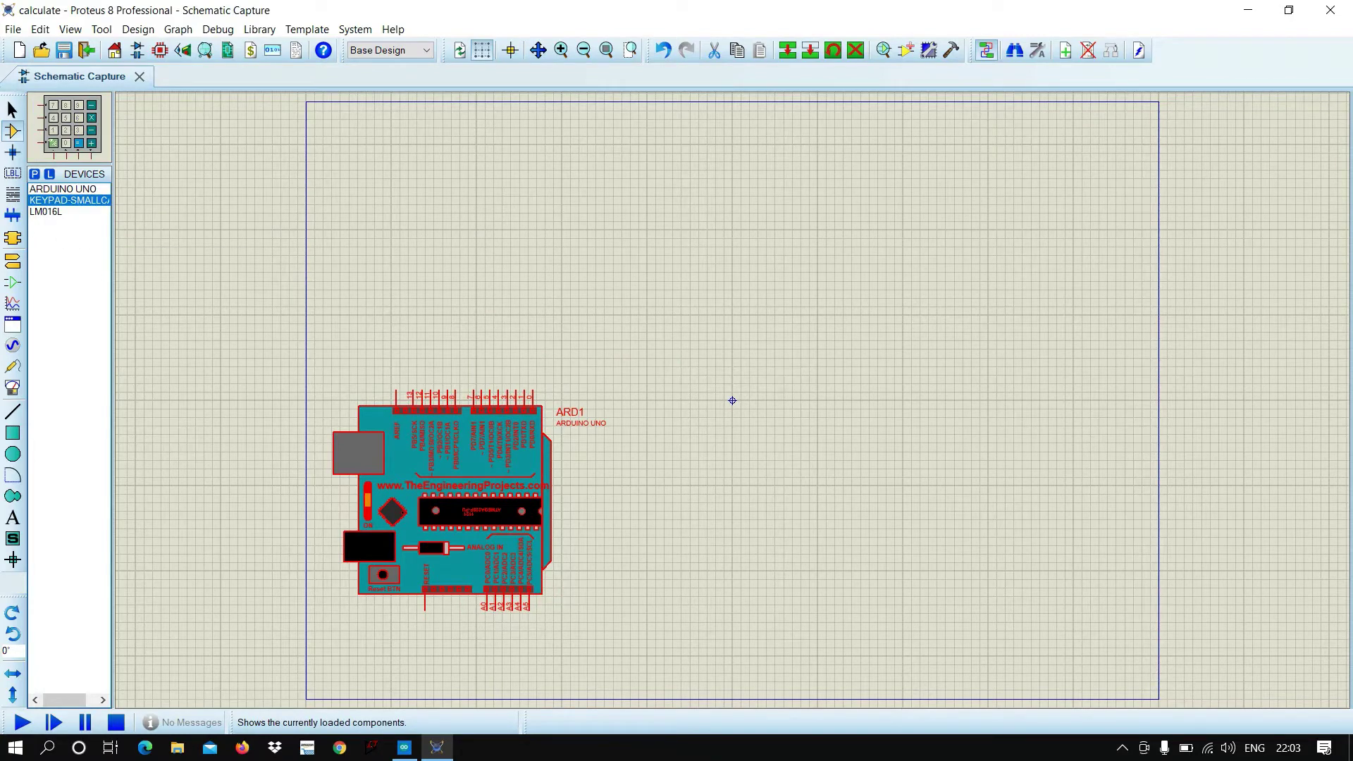
{"action": "left_click", "coordinate": [732, 400]}
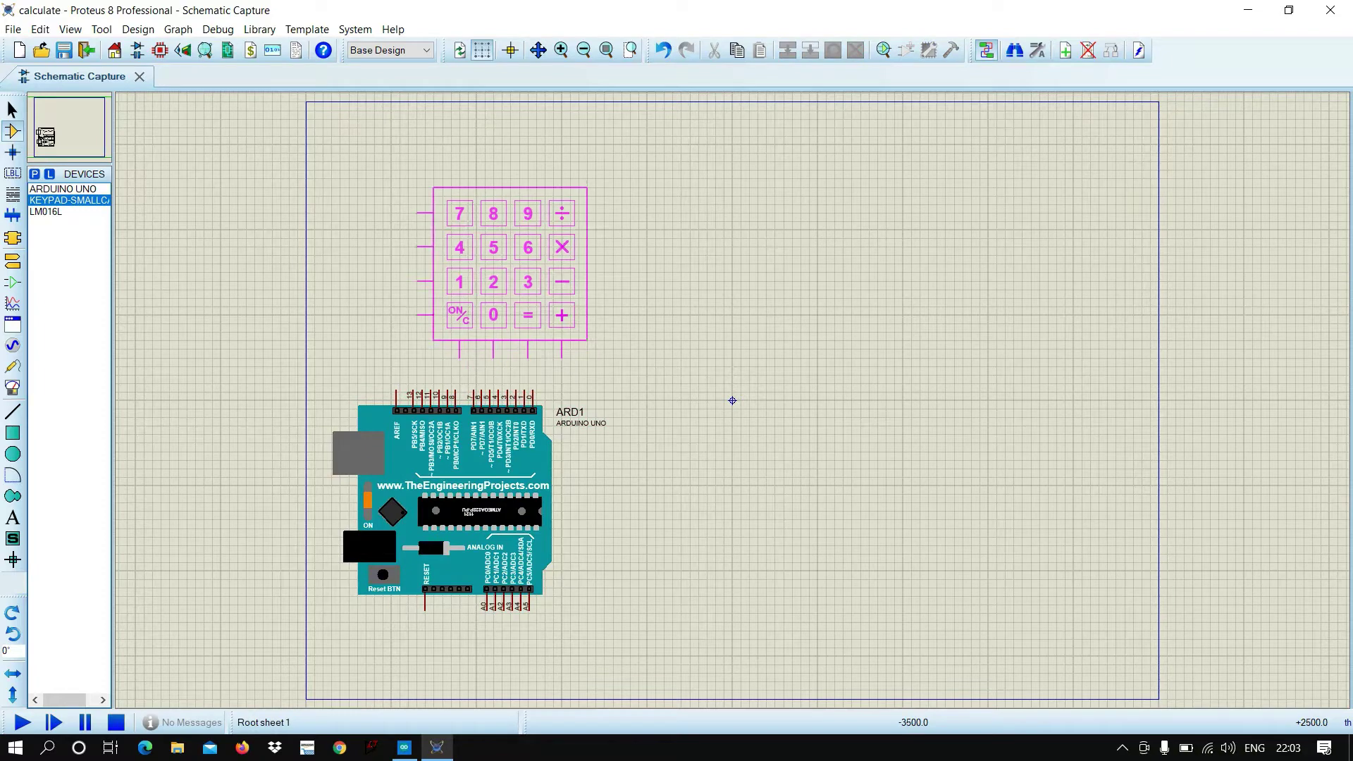
{"action": "left_click", "coordinate": [493, 204]}
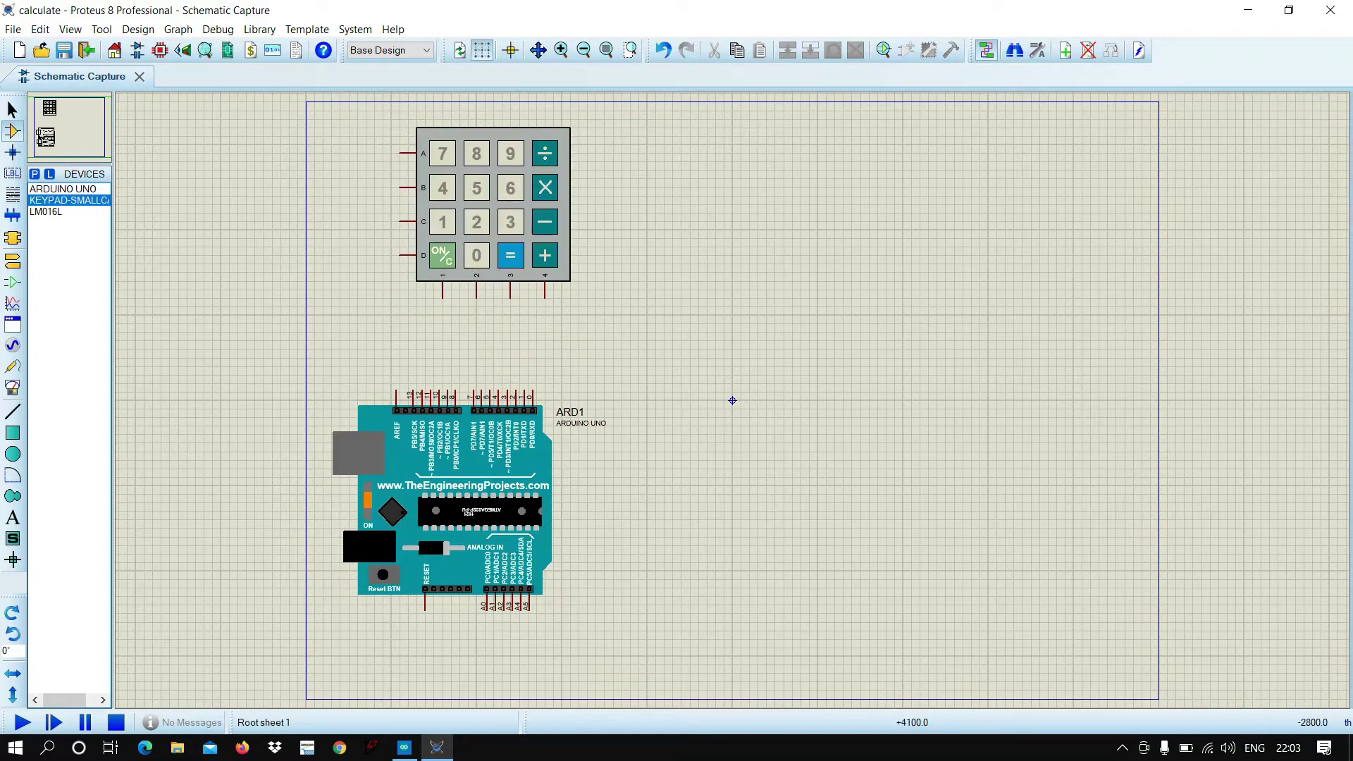
- Place the LM016L display in the upper-right area of the sheet, beside the keypad
{"action": "left_click", "coordinate": [45, 212]}
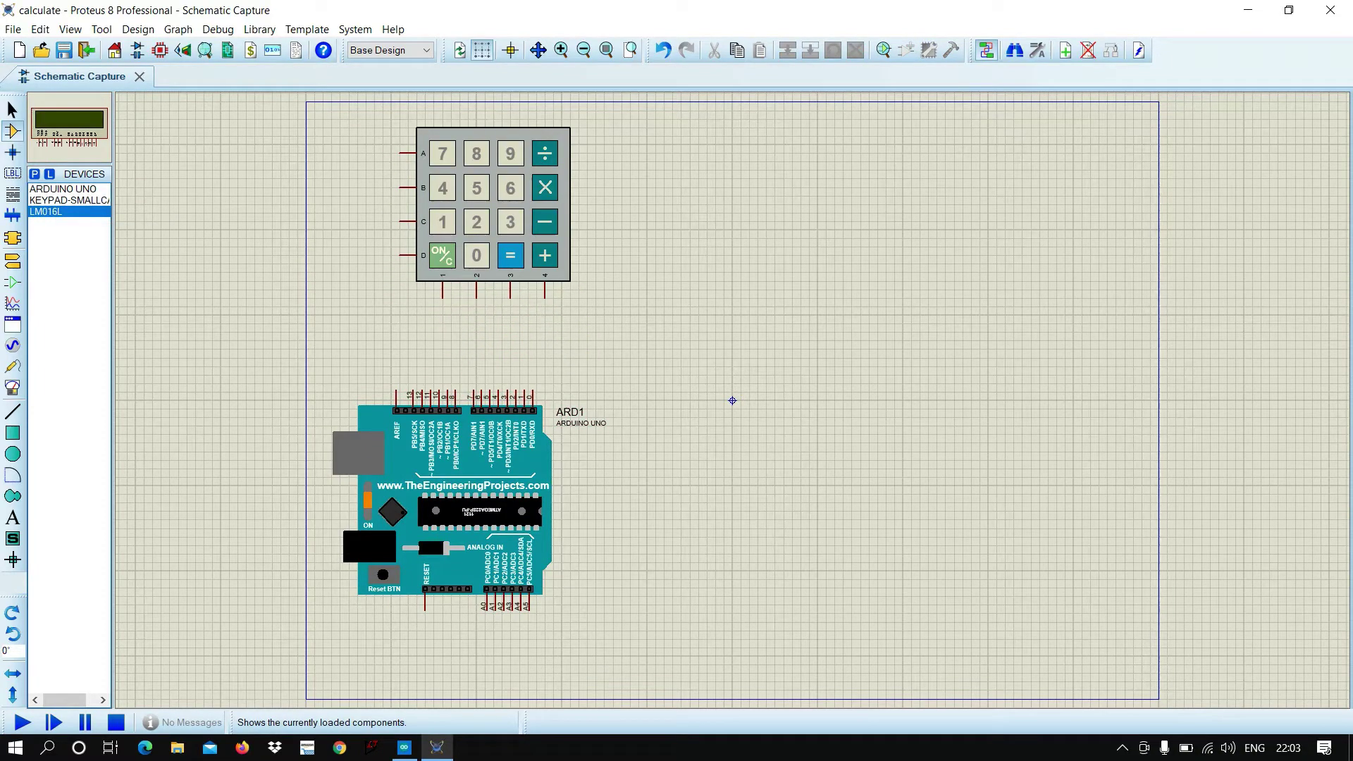
{"action": "left_click", "coordinate": [902, 272]}
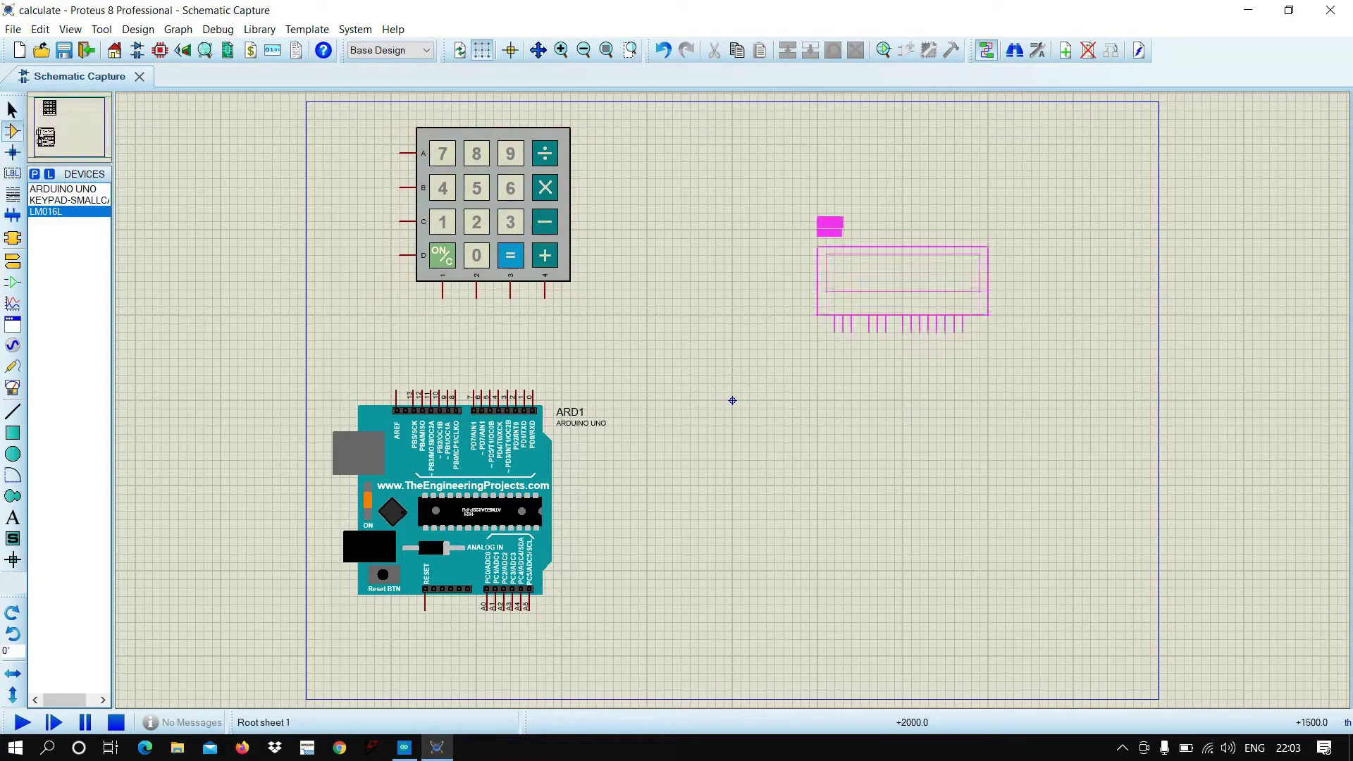
{"action": "left_click", "coordinate": [903, 255]}
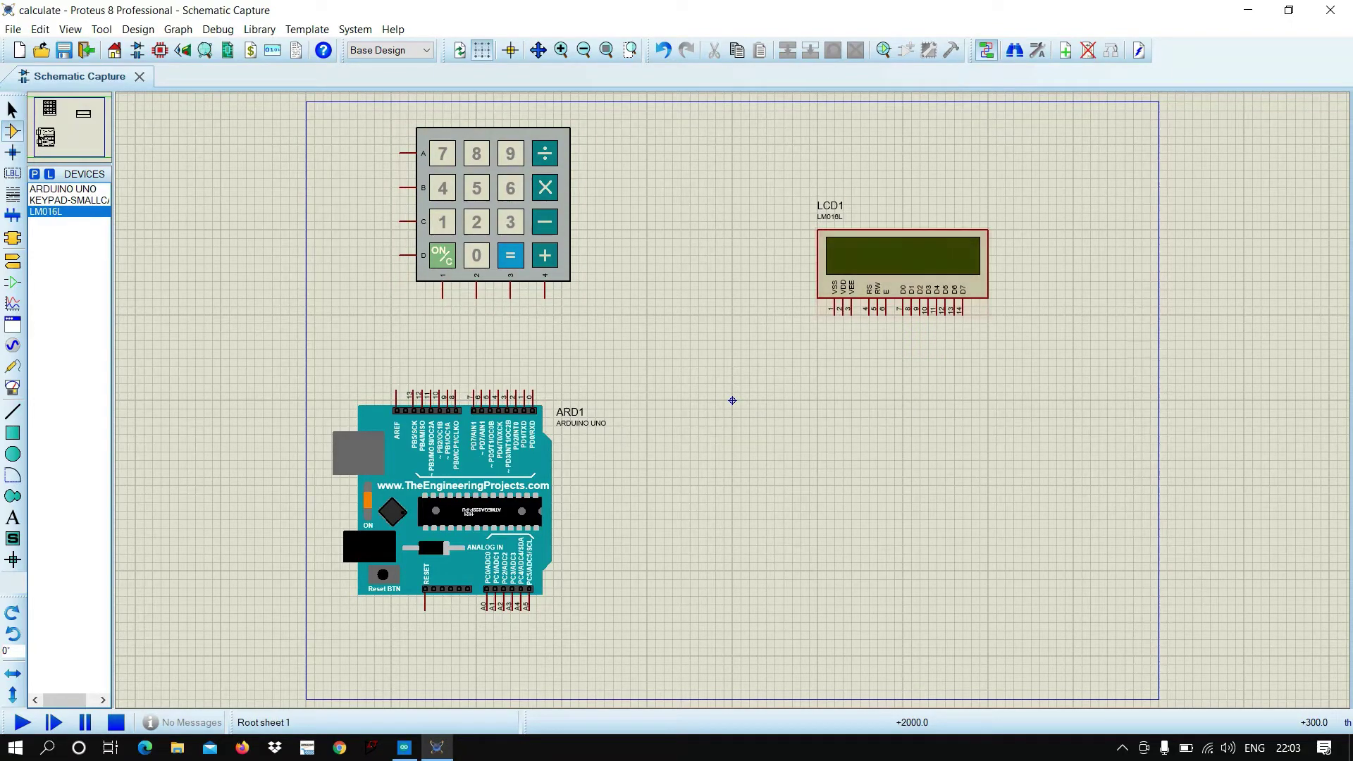
- Move the Arduino UNO right and down on the sheet, leaving wiring space below the keypad
{"action": "left_click", "coordinate": [536, 520]}
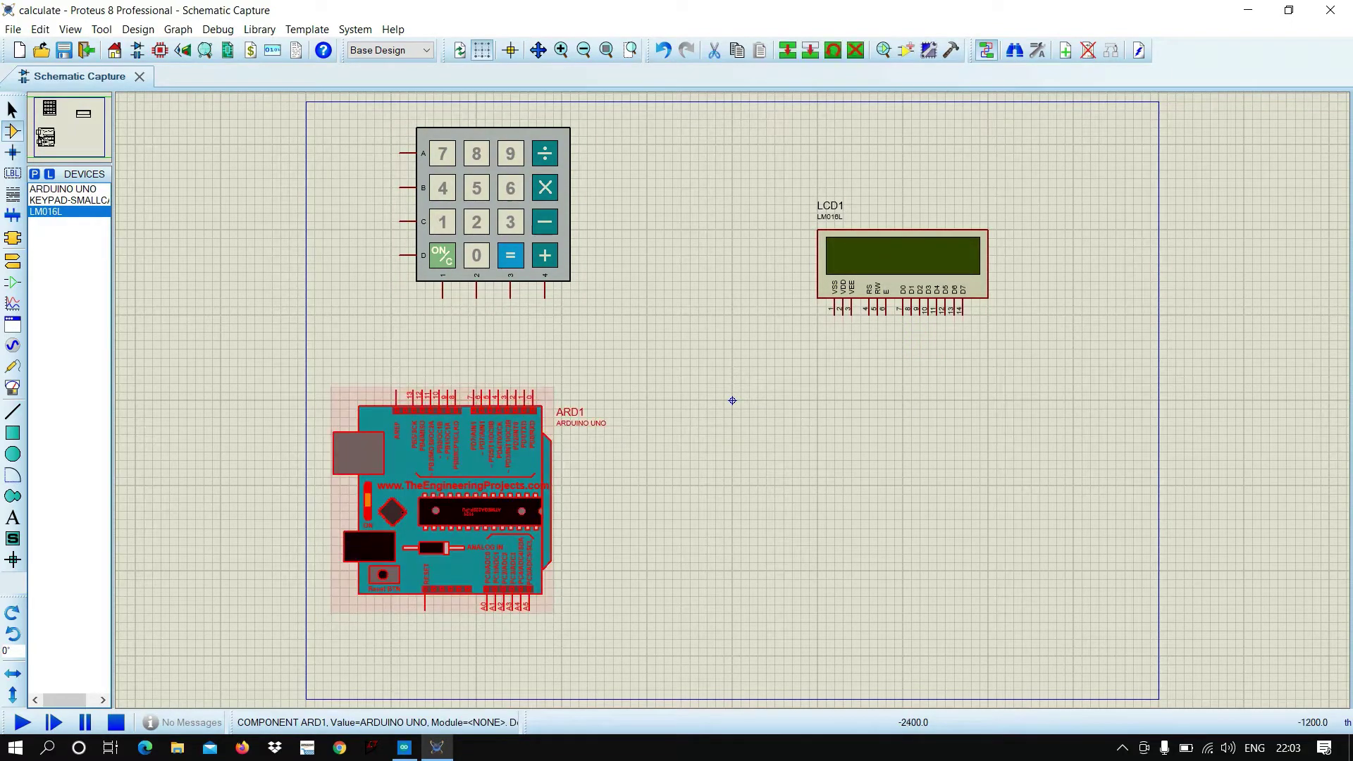
{"action": "left_click_drag", "start_coordinate": [493, 477], "coordinate": [587, 528]}
{"action": "left_click", "coordinate": [733, 401]}
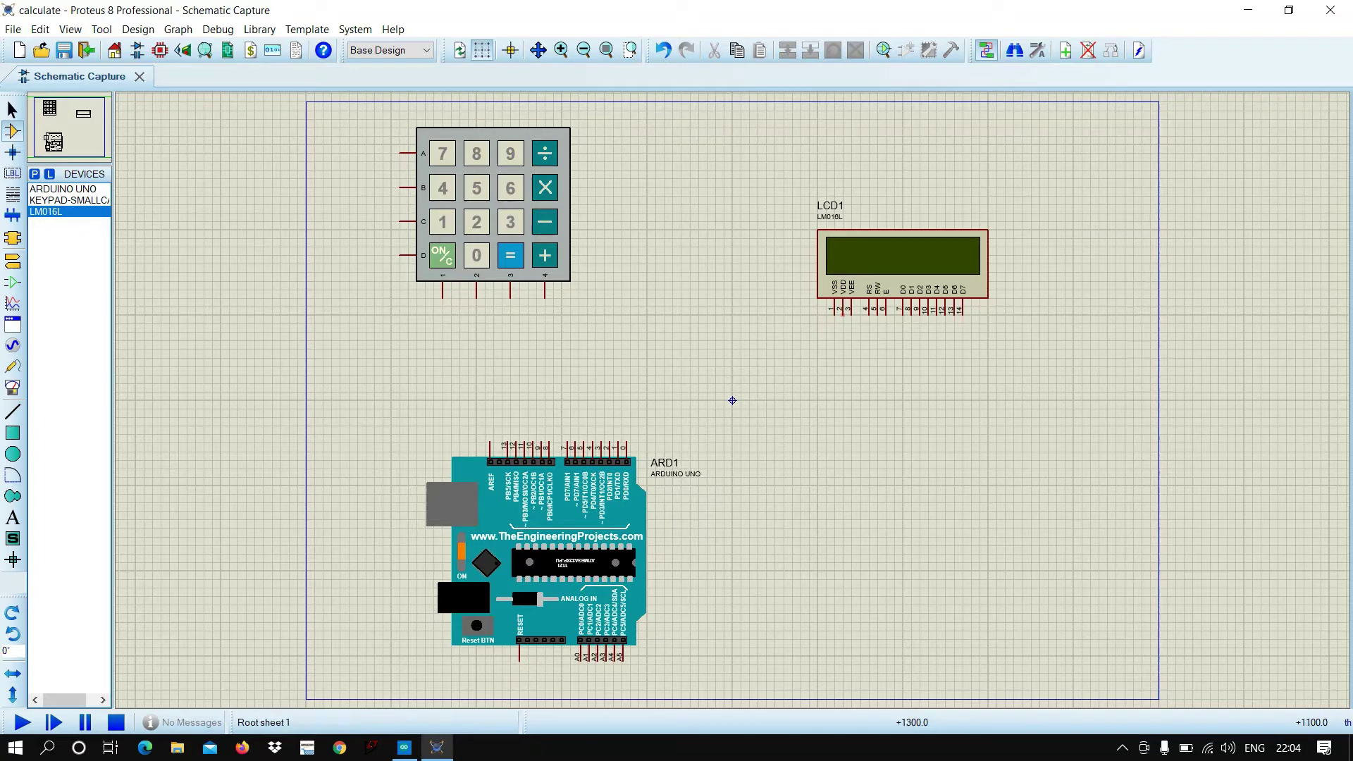
{"action": "left_click", "coordinate": [843, 247]}
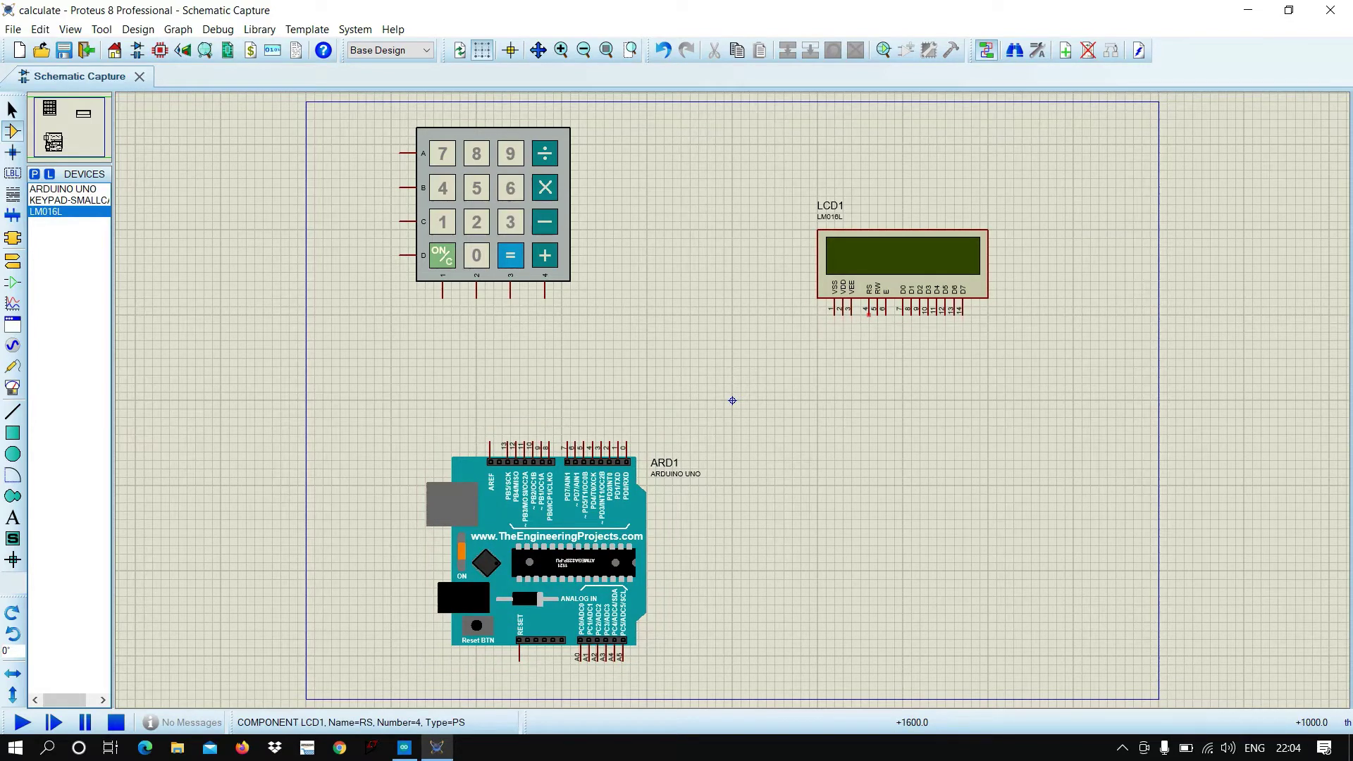
- Wire the LCD's RS pin to Arduino pin 0 and its E pin to Arduino pin 1
{"action": "left_click", "coordinate": [867, 314]}
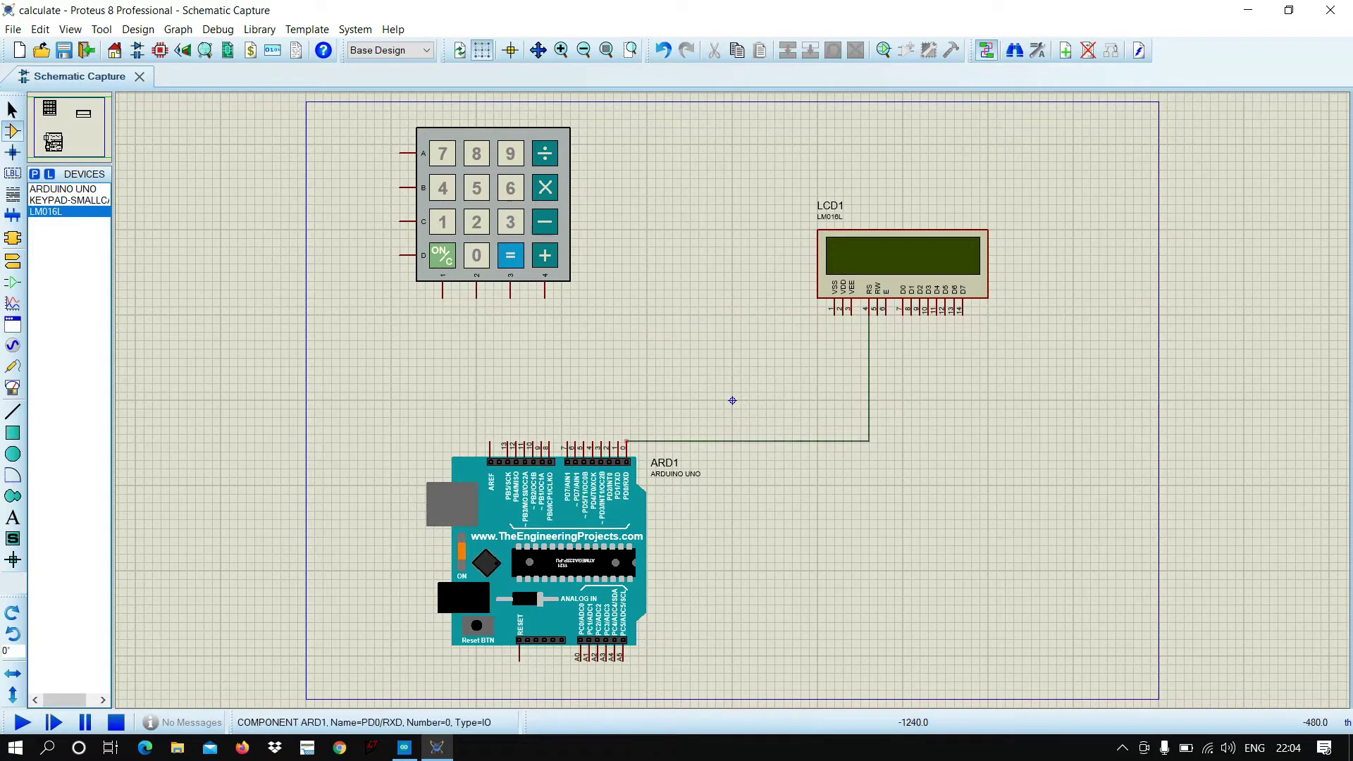
{"action": "left_click", "coordinate": [625, 442]}
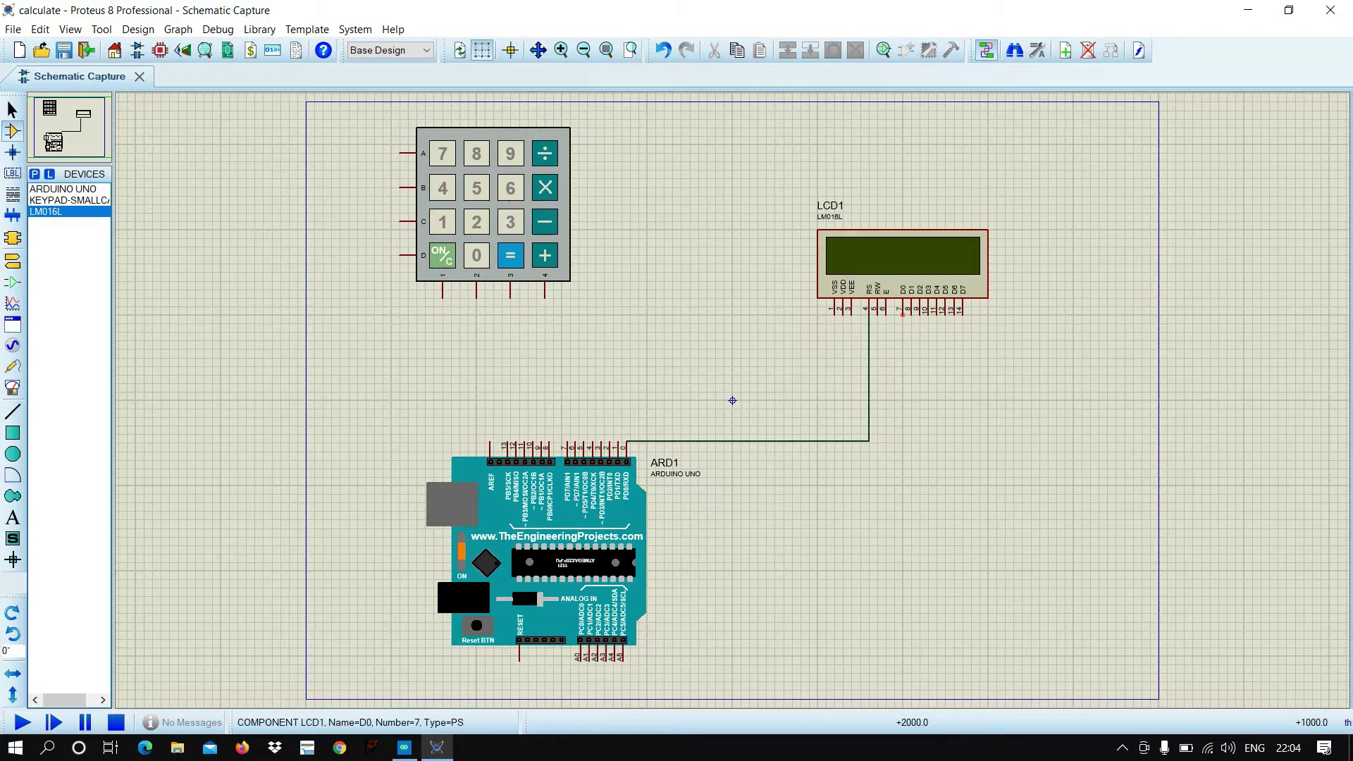
{"action": "left_click", "coordinate": [885, 314]}
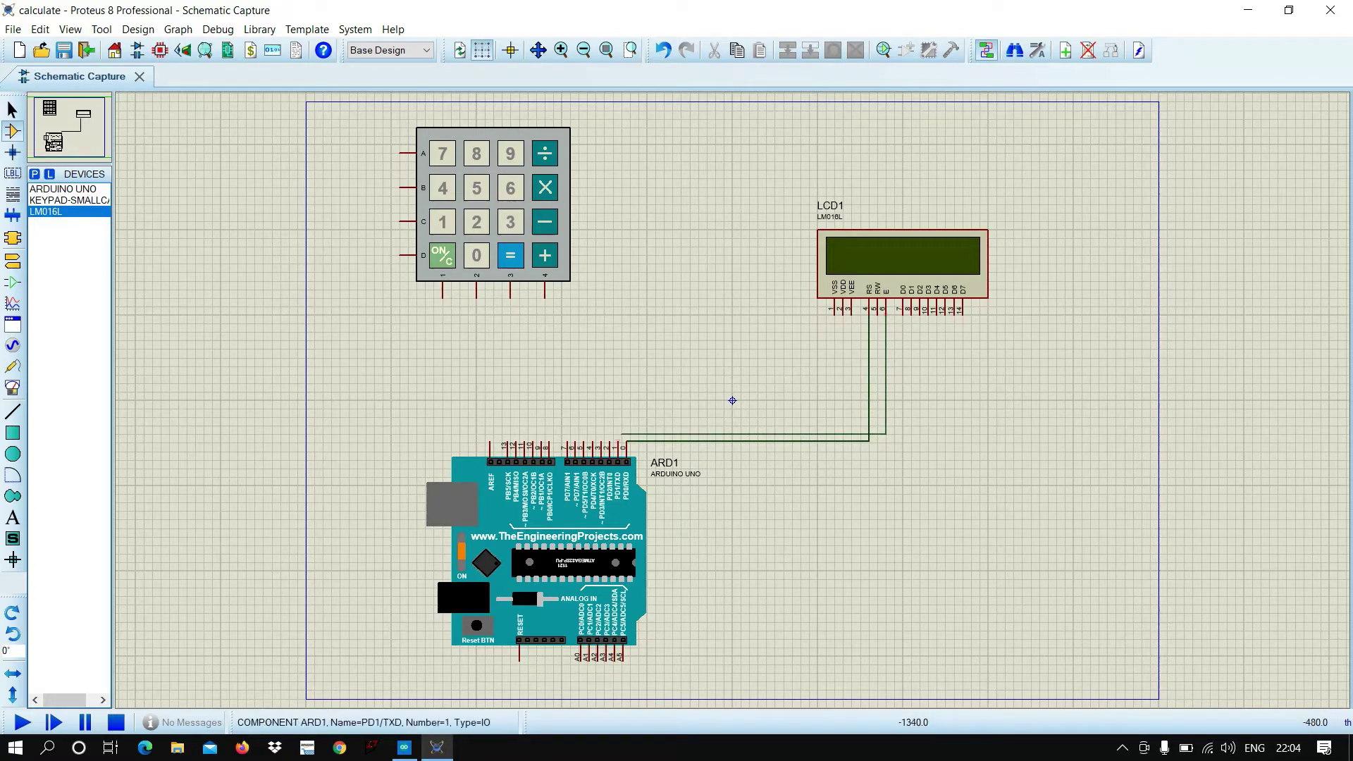
{"action": "left_click", "coordinate": [618, 443]}
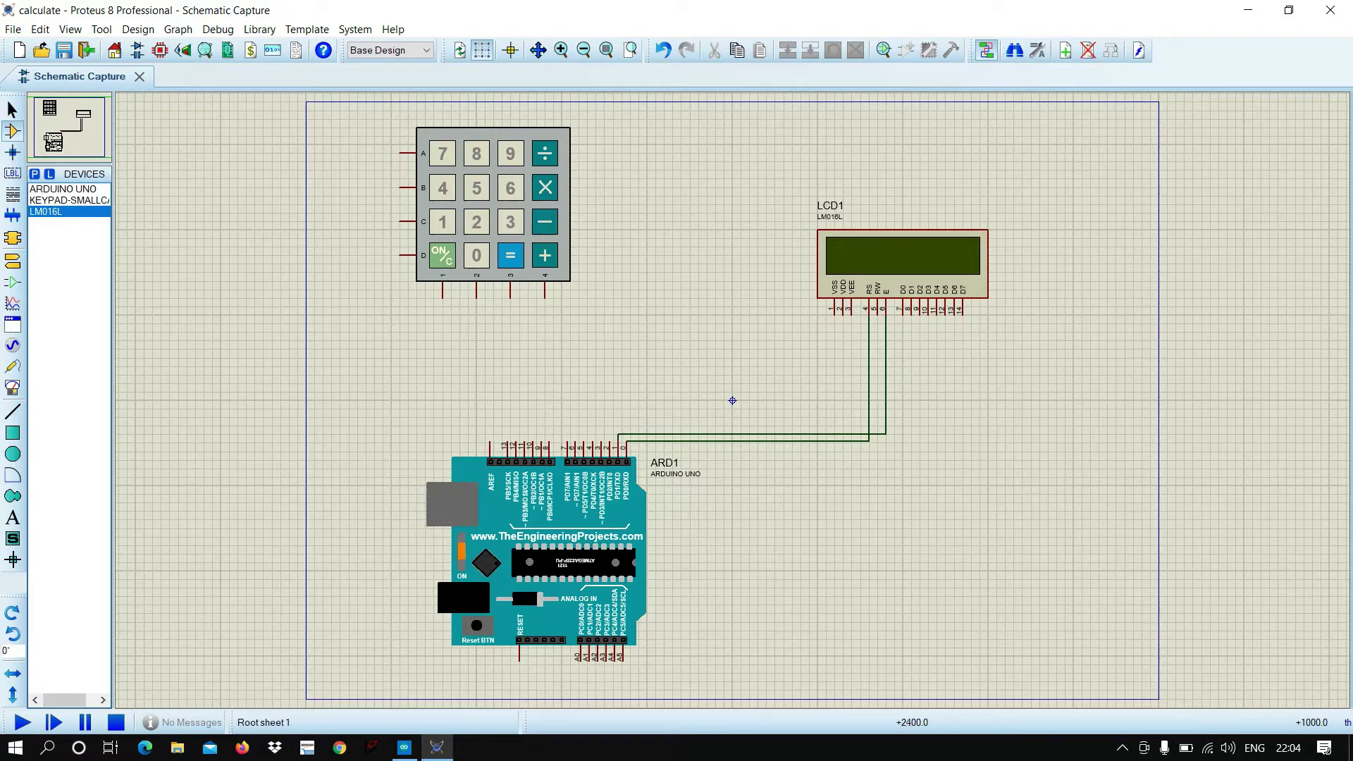
- Wire the LCD data pins D4, D5, D6 and D7 to Arduino pins 2, 3, 4 and 5 respectively
{"action": "left_click", "coordinate": [937, 315]}
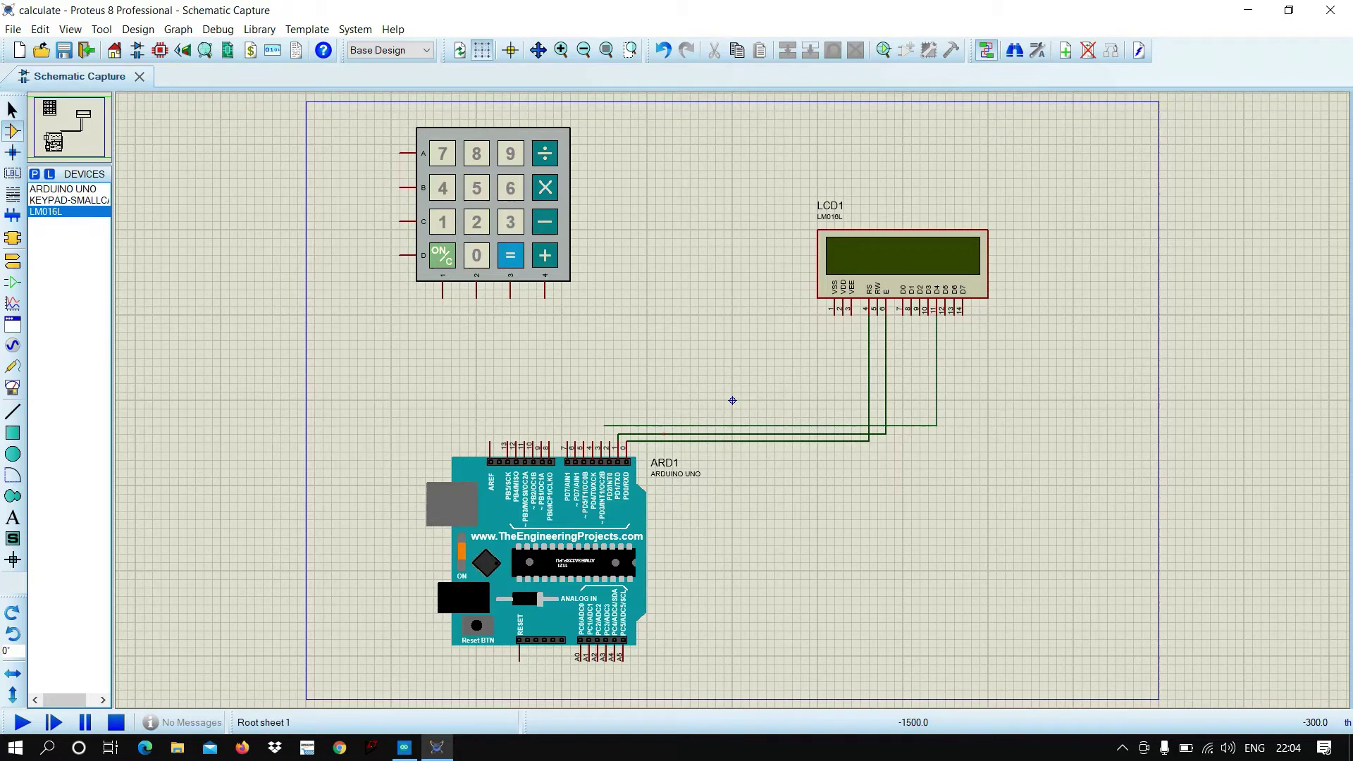
{"action": "left_click", "coordinate": [610, 442]}
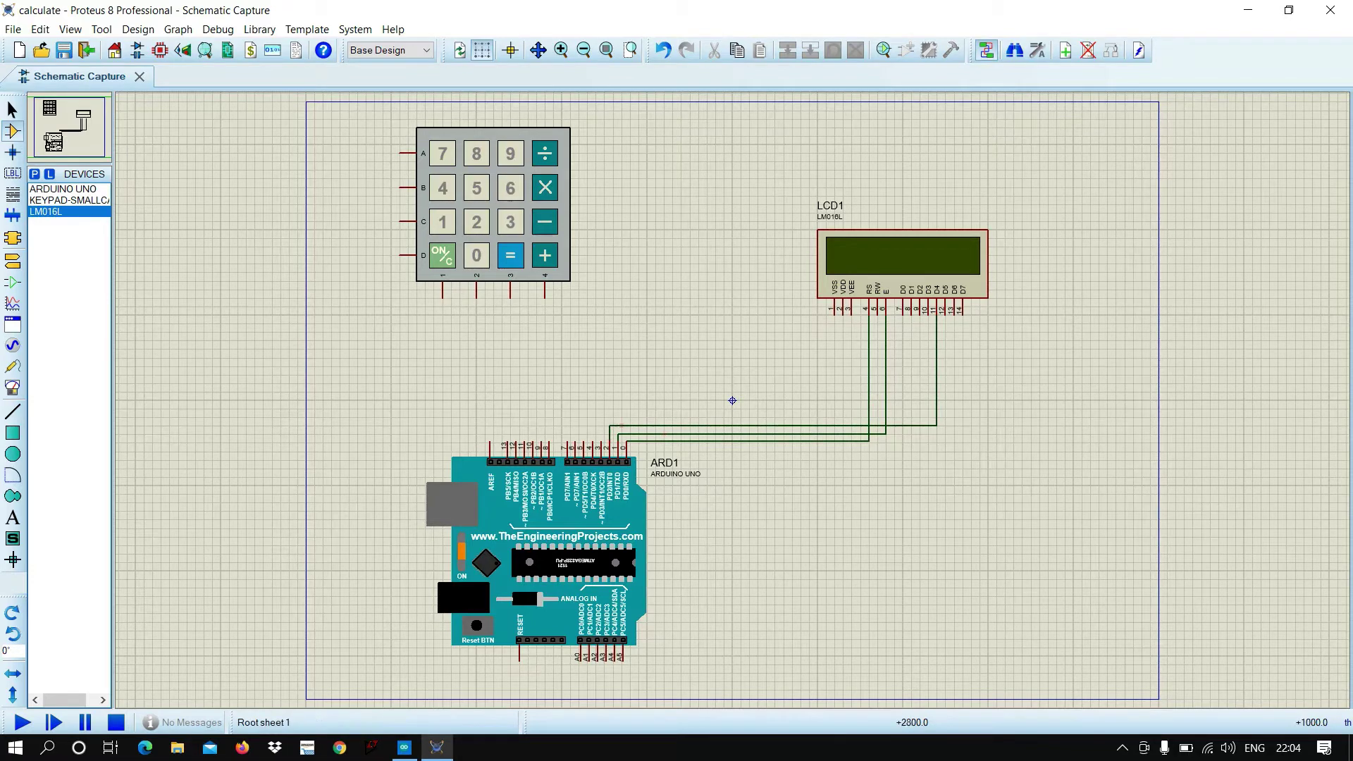
{"action": "left_click", "coordinate": [945, 315]}
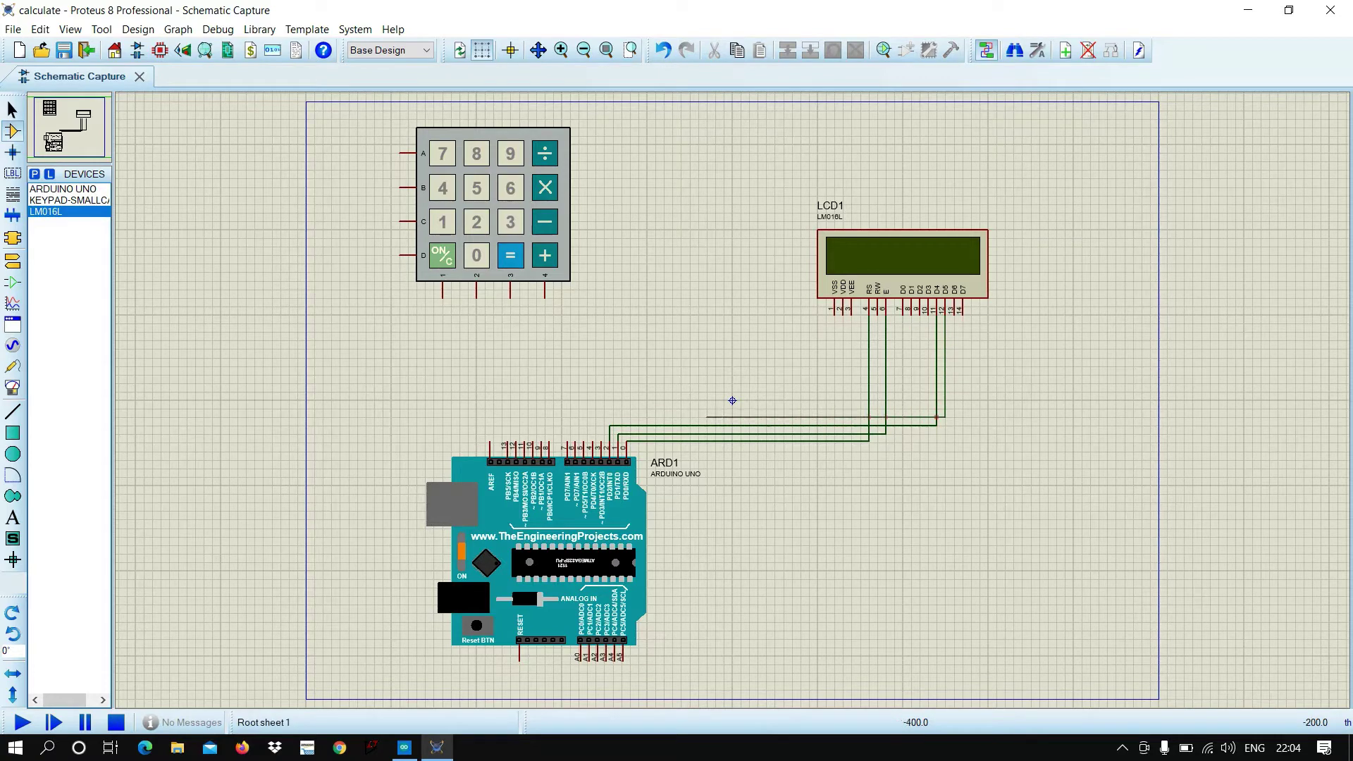
{"action": "left_click", "coordinate": [602, 441]}
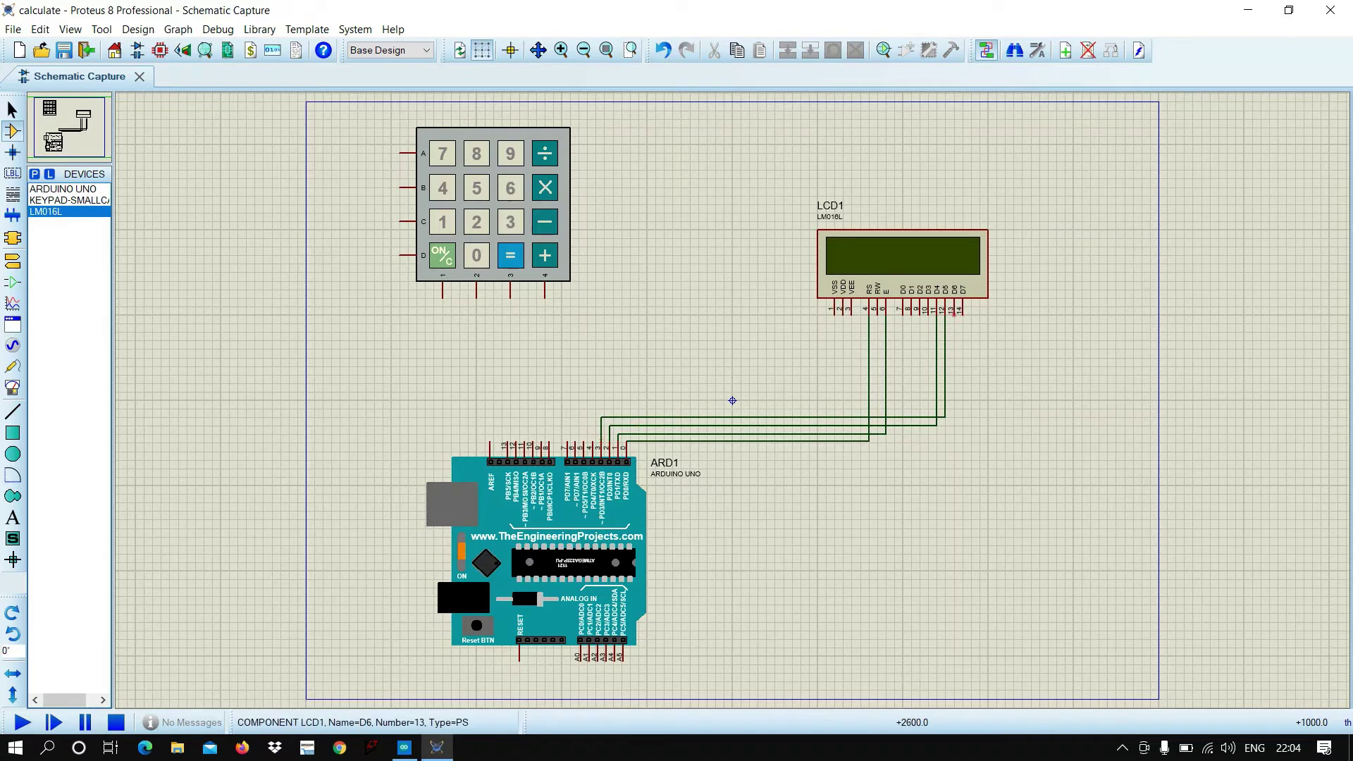
{"action": "left_click", "coordinate": [954, 315]}
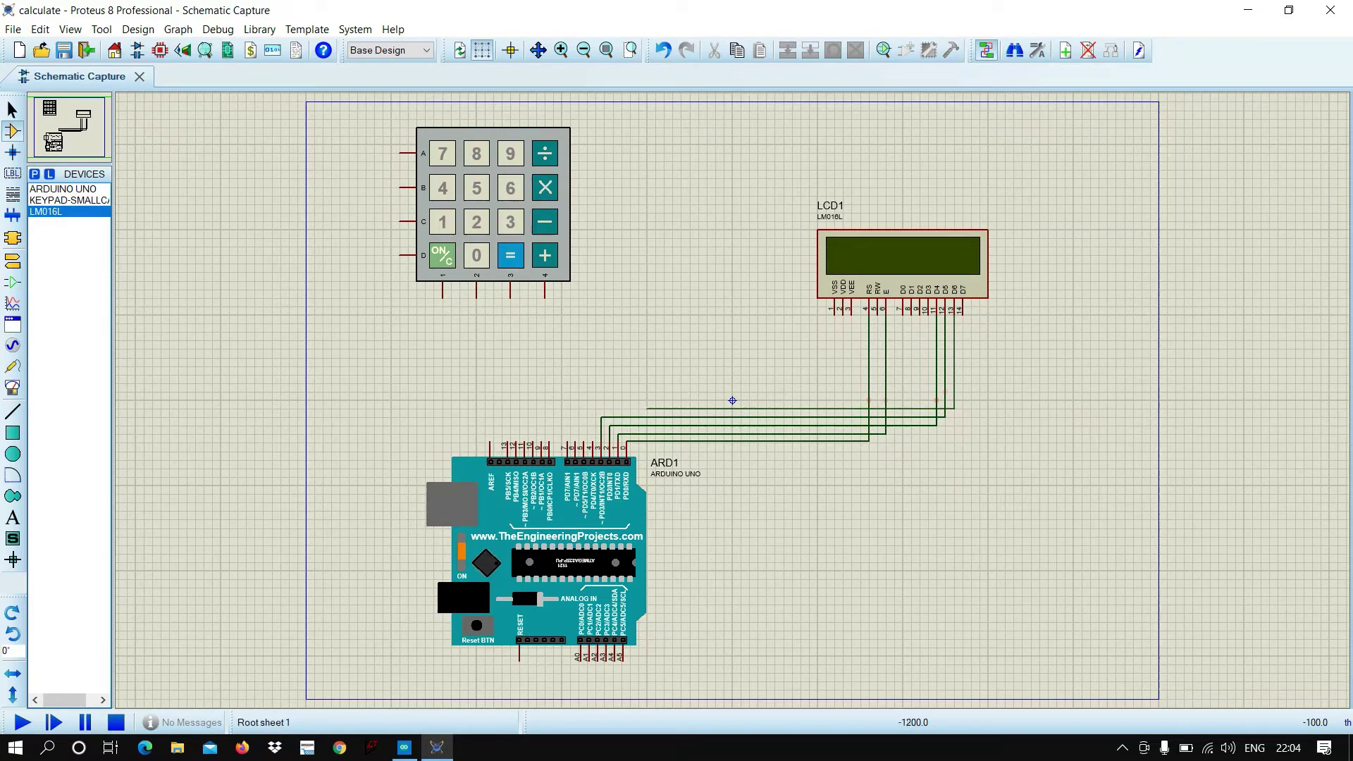
{"action": "left_click", "coordinate": [593, 442]}
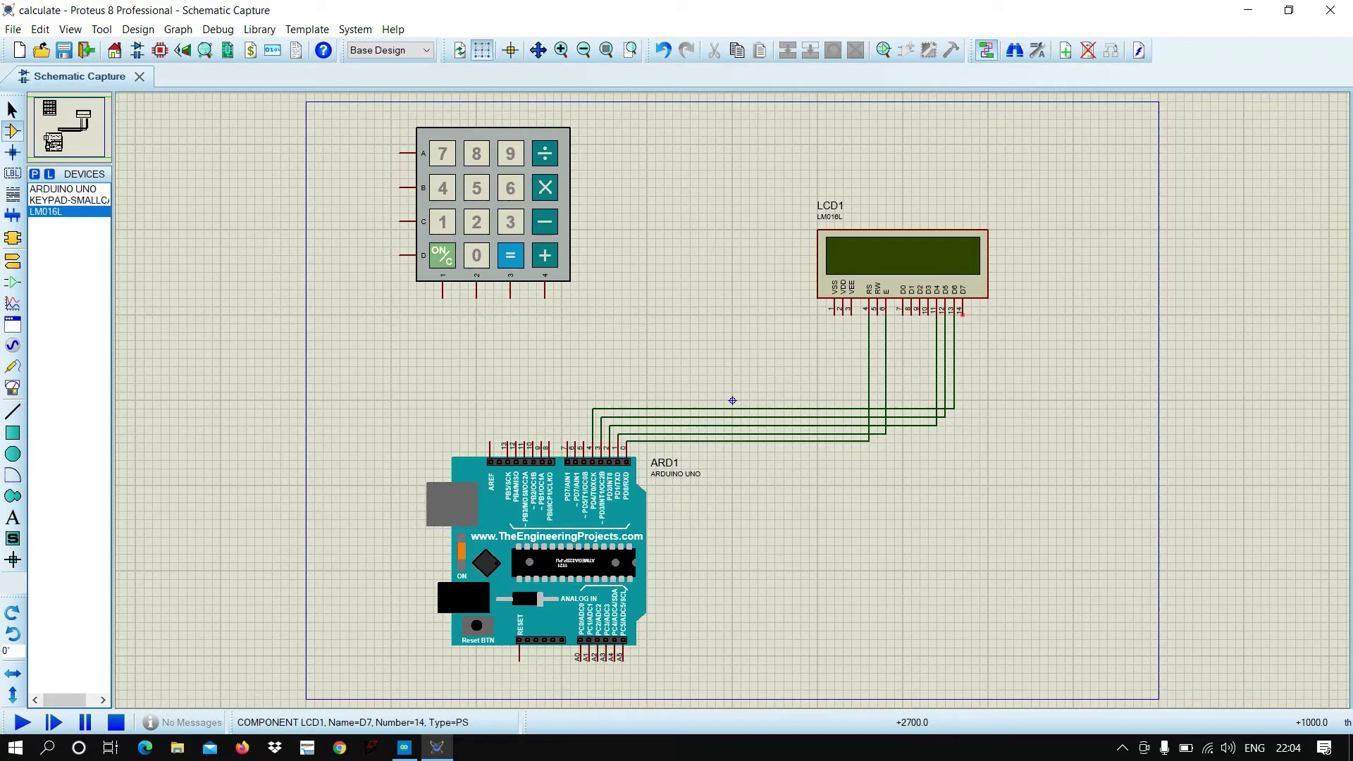
{"action": "left_click", "coordinate": [962, 315]}
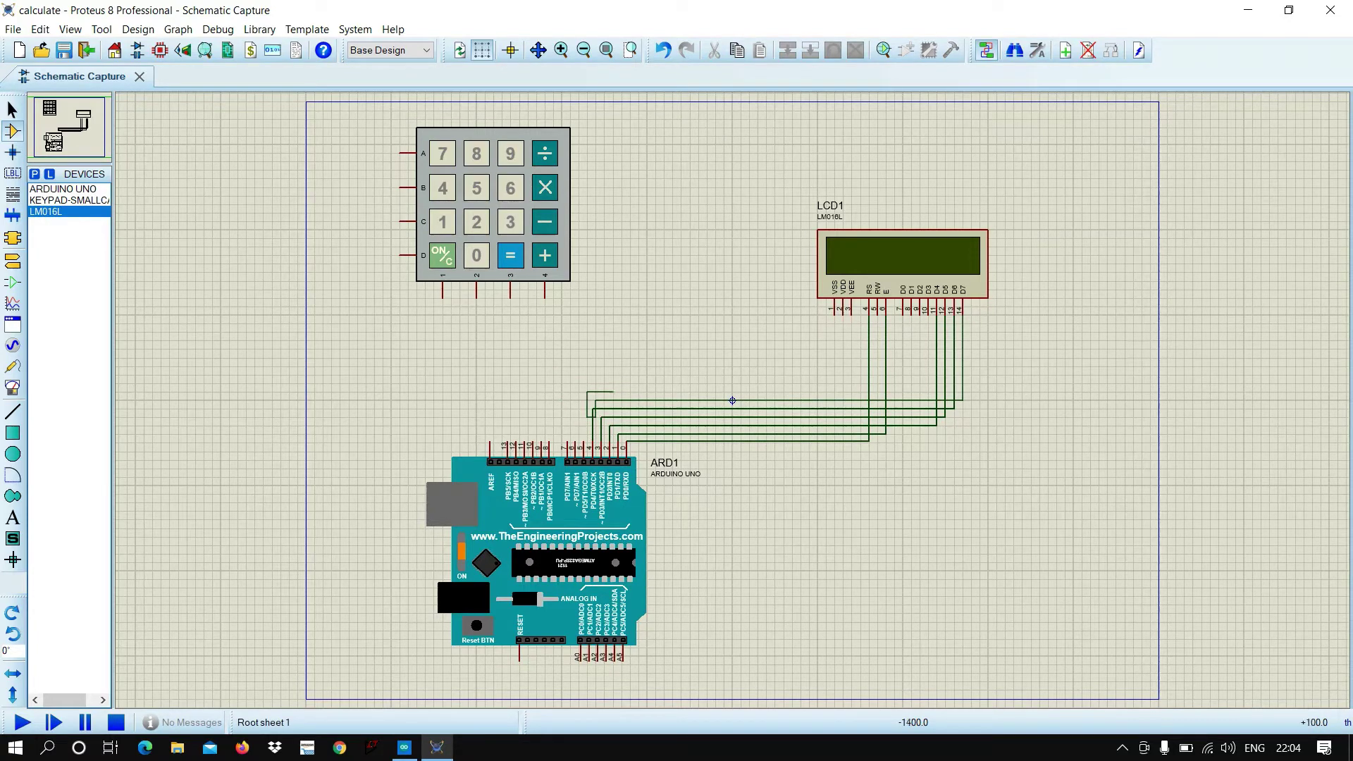
{"action": "left_click", "coordinate": [584, 448]}
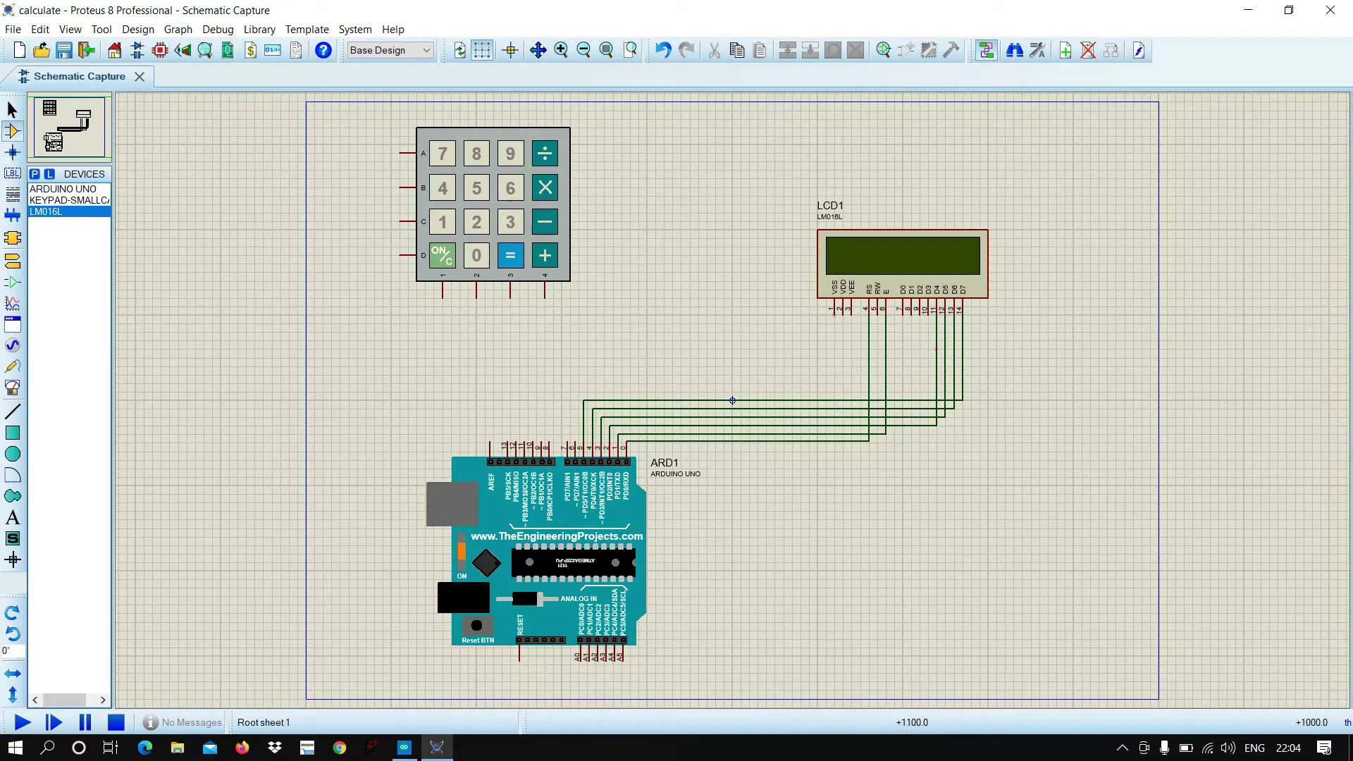
- Place a GROUND terminal between the keypad and the LCD, and a POWER terminal just left of the LCD
{"action": "left_click", "coordinate": [13, 261]}
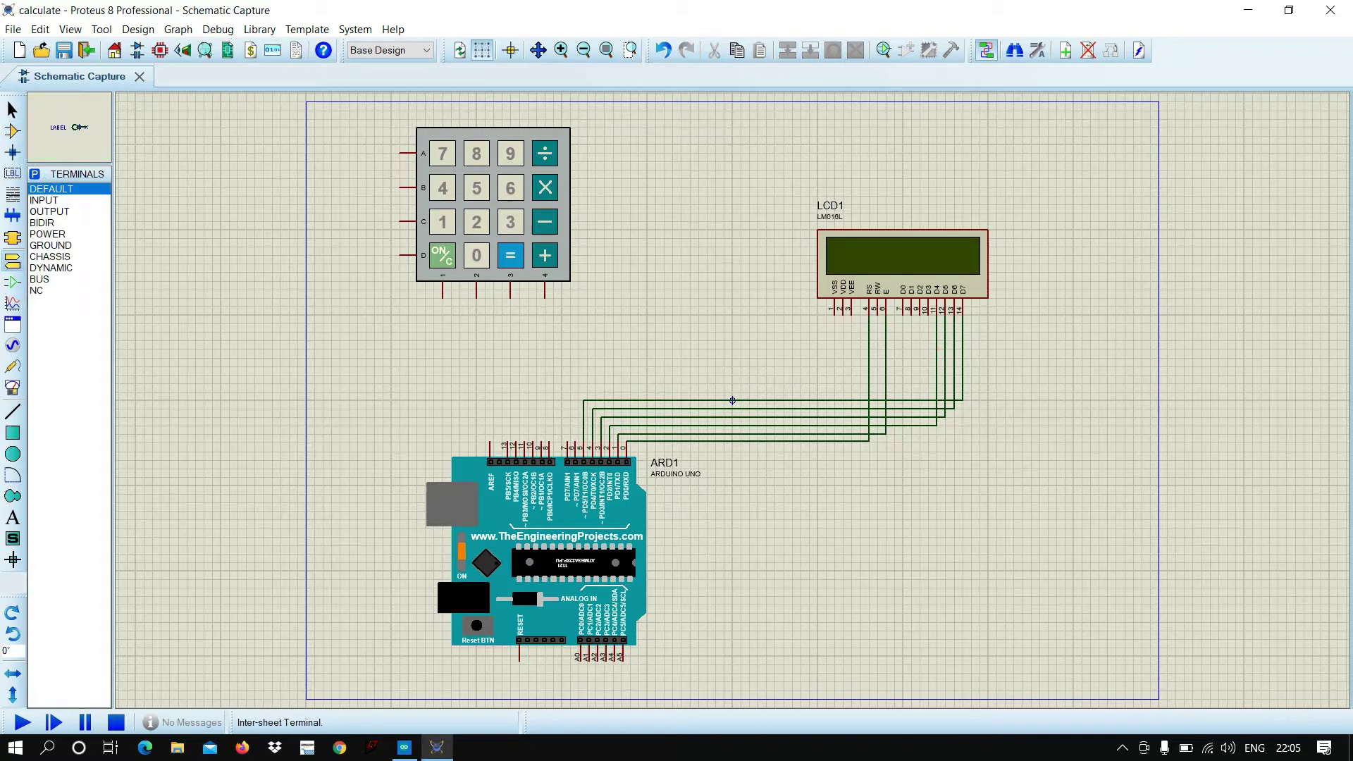
{"action": "left_click", "coordinate": [51, 245]}
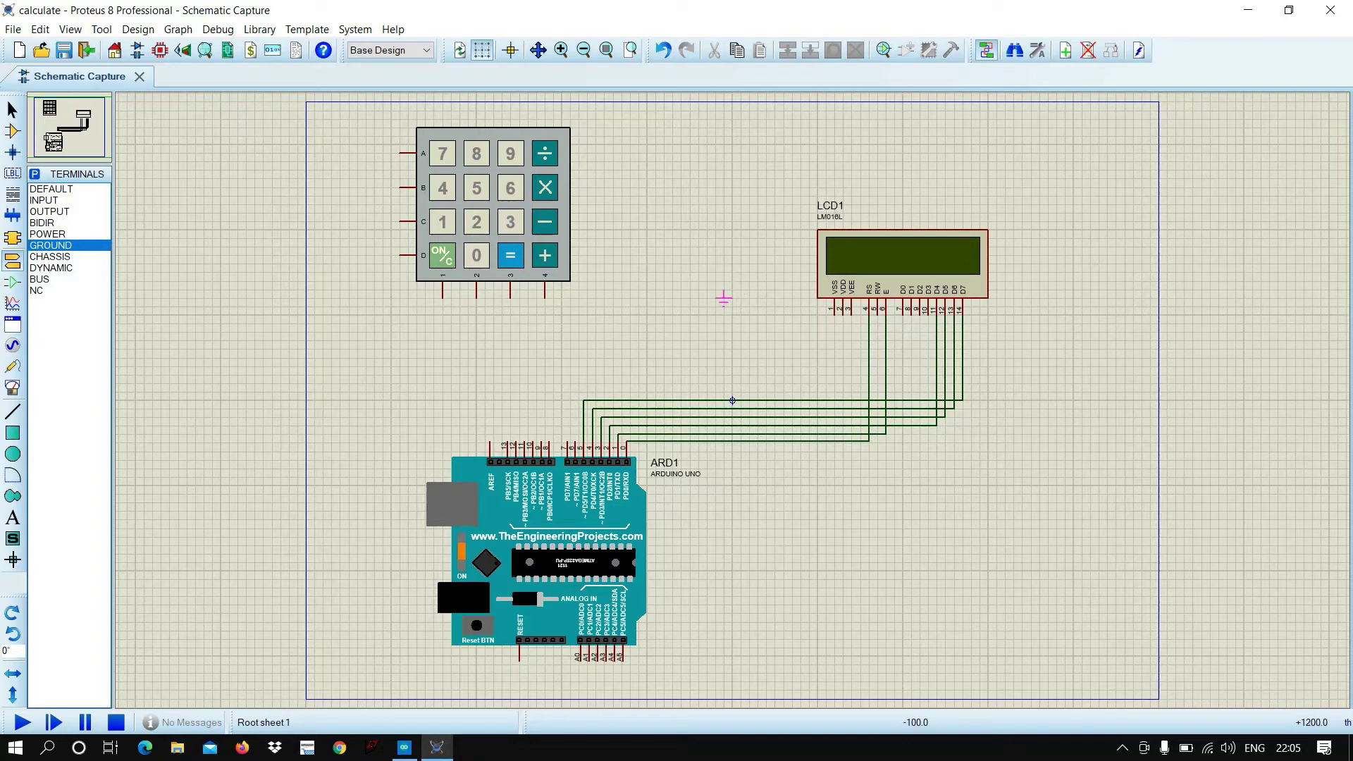
{"action": "left_click", "coordinate": [723, 341]}
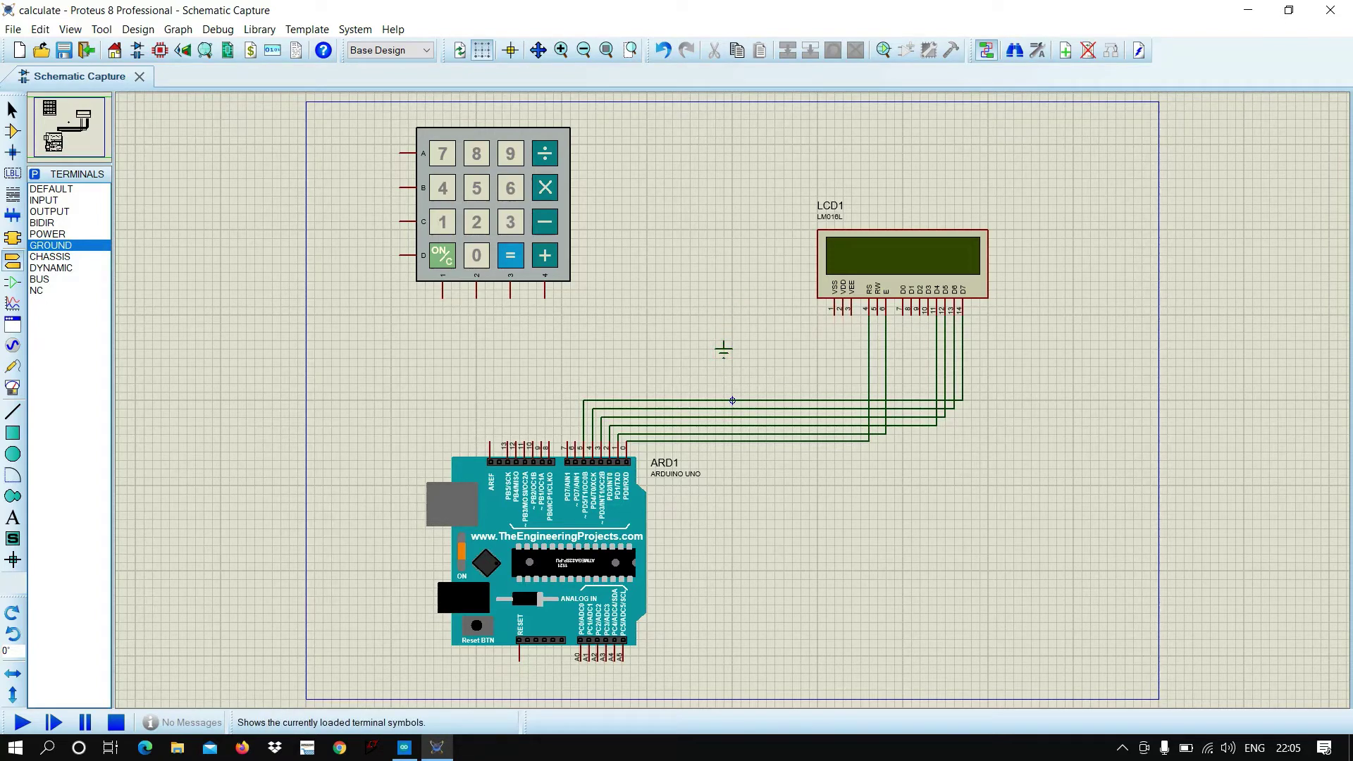
{"action": "left_click", "coordinate": [47, 234]}
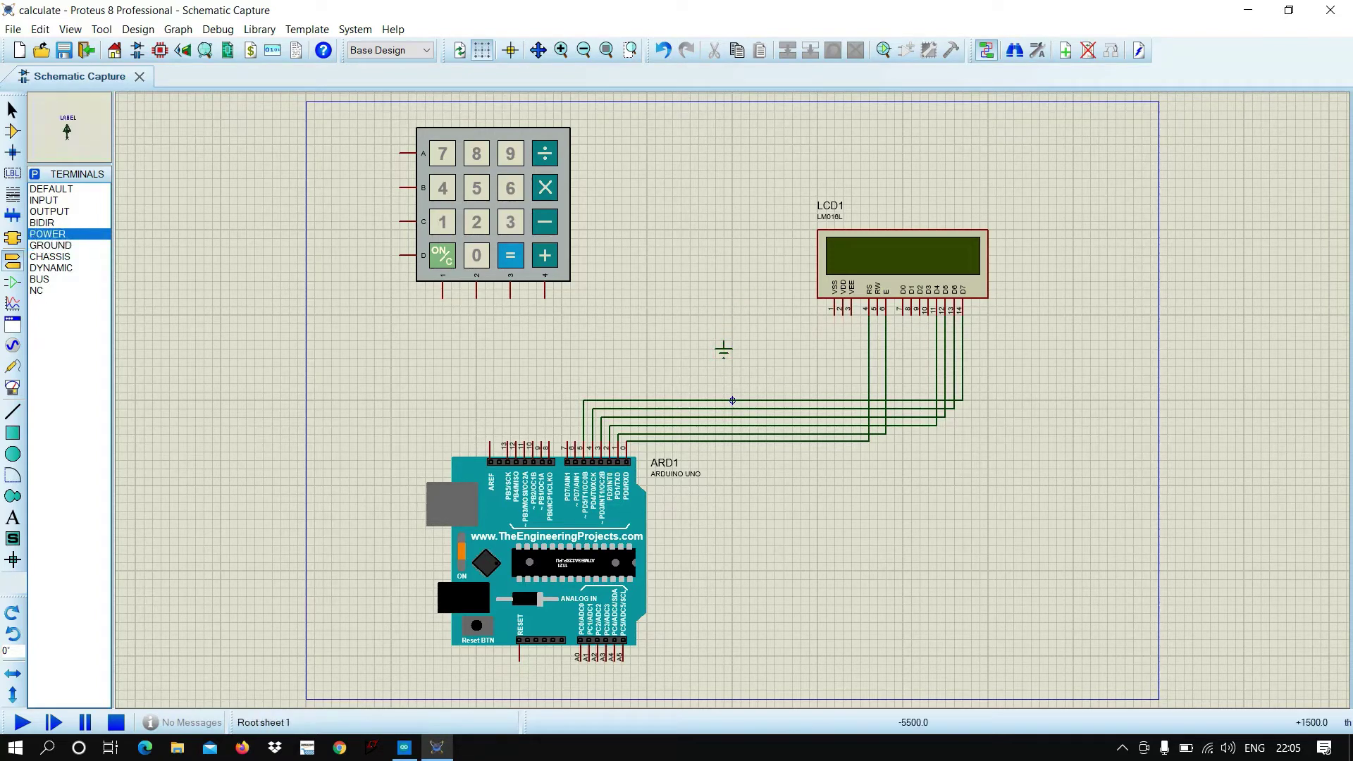
{"action": "left_click", "coordinate": [775, 270]}
- Wire the power terminal to the LCD's VSS pin and the ground terminal to its RW pin
{"action": "left_click", "coordinate": [774, 270]}
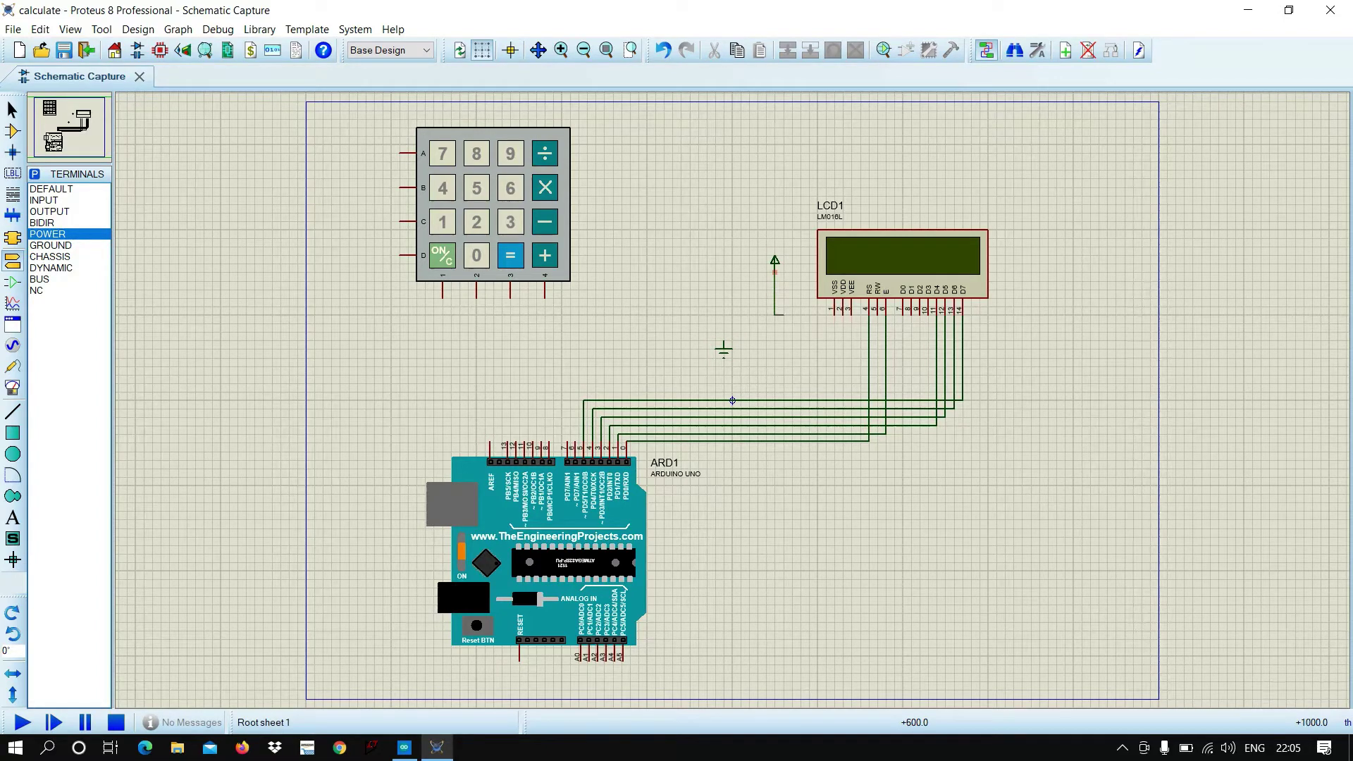
{"action": "left_click", "coordinate": [833, 315]}
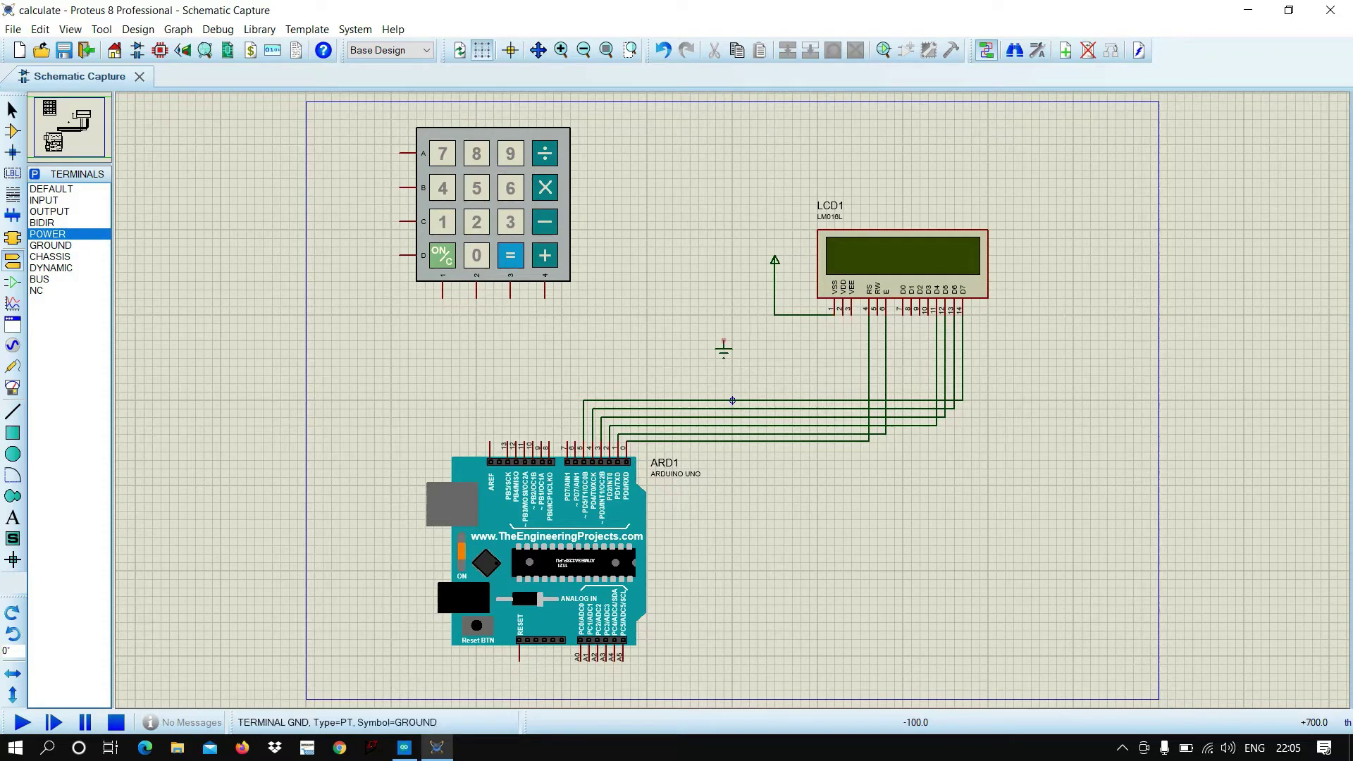
{"action": "left_click", "coordinate": [724, 341]}
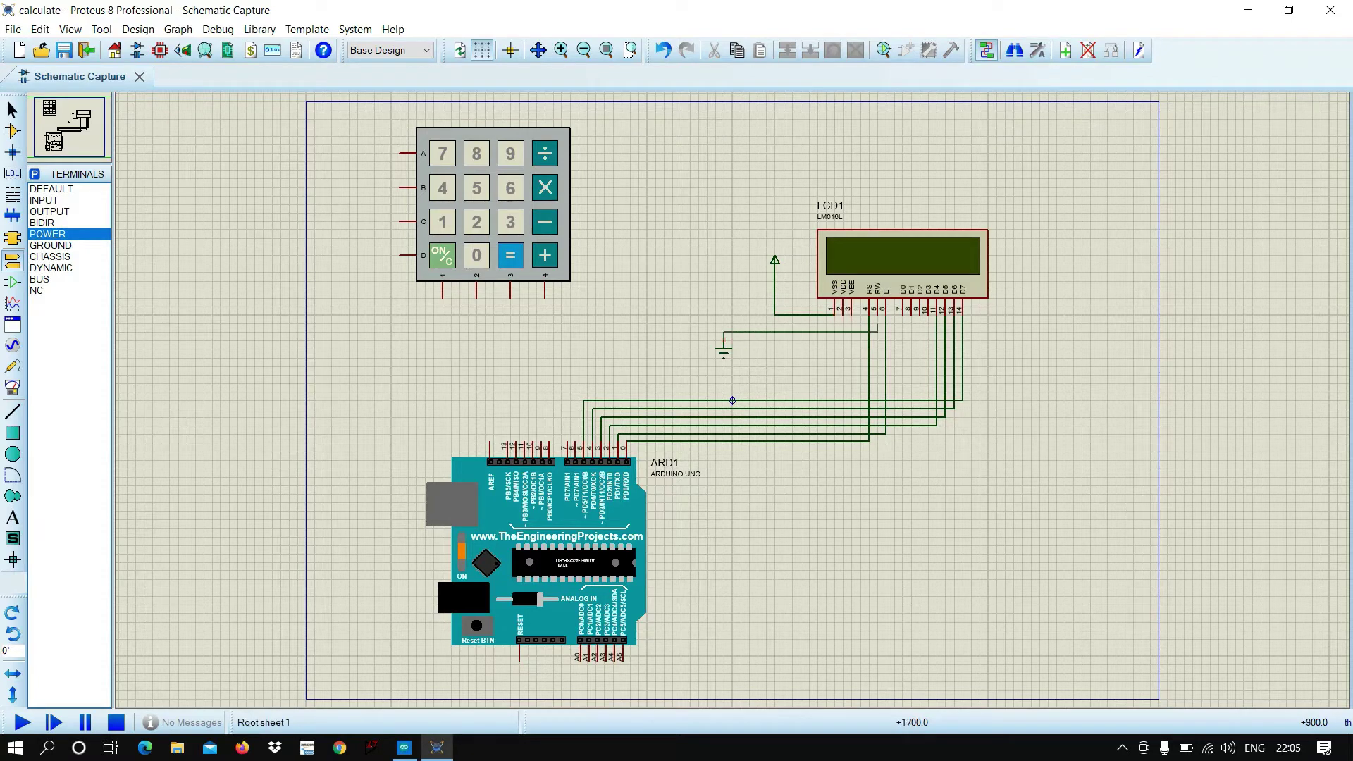
{"action": "left_click", "coordinate": [877, 314]}
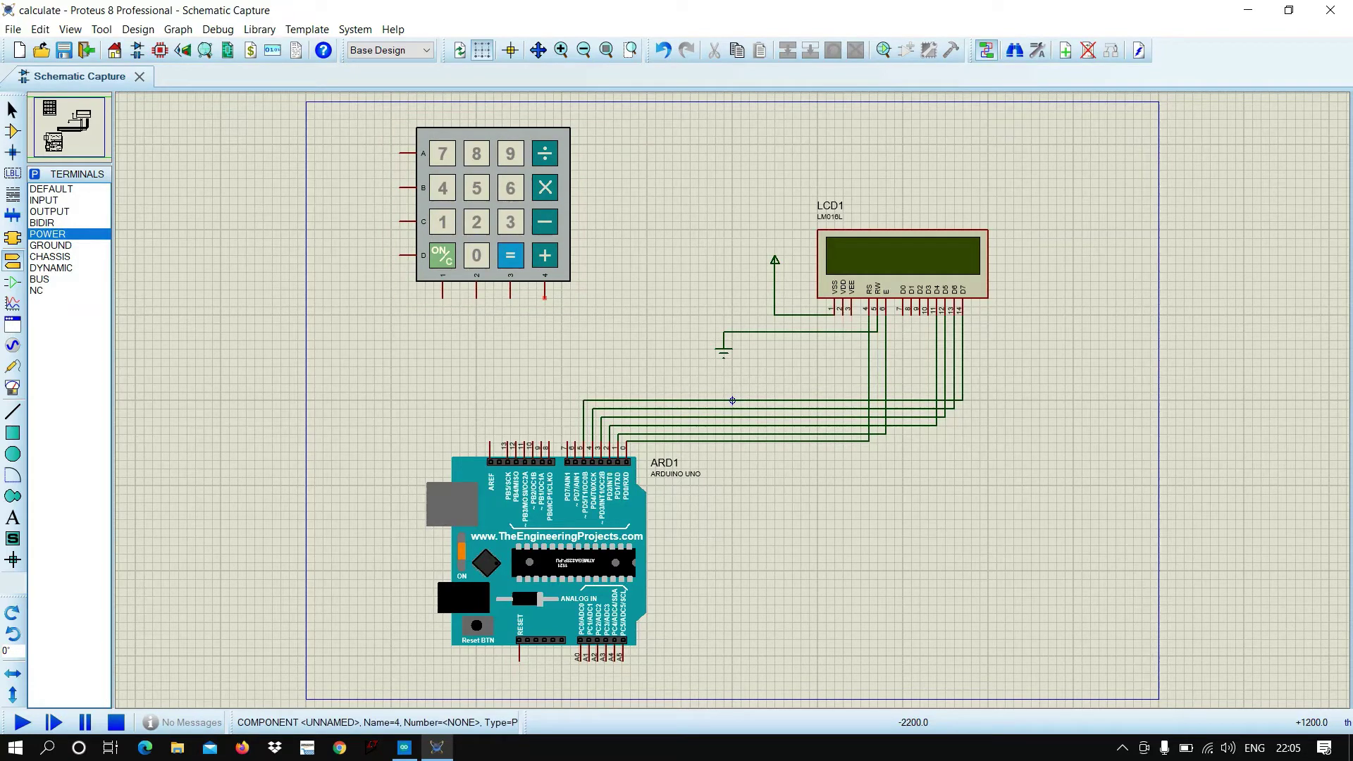
{"action": "left_click", "coordinate": [544, 297]}
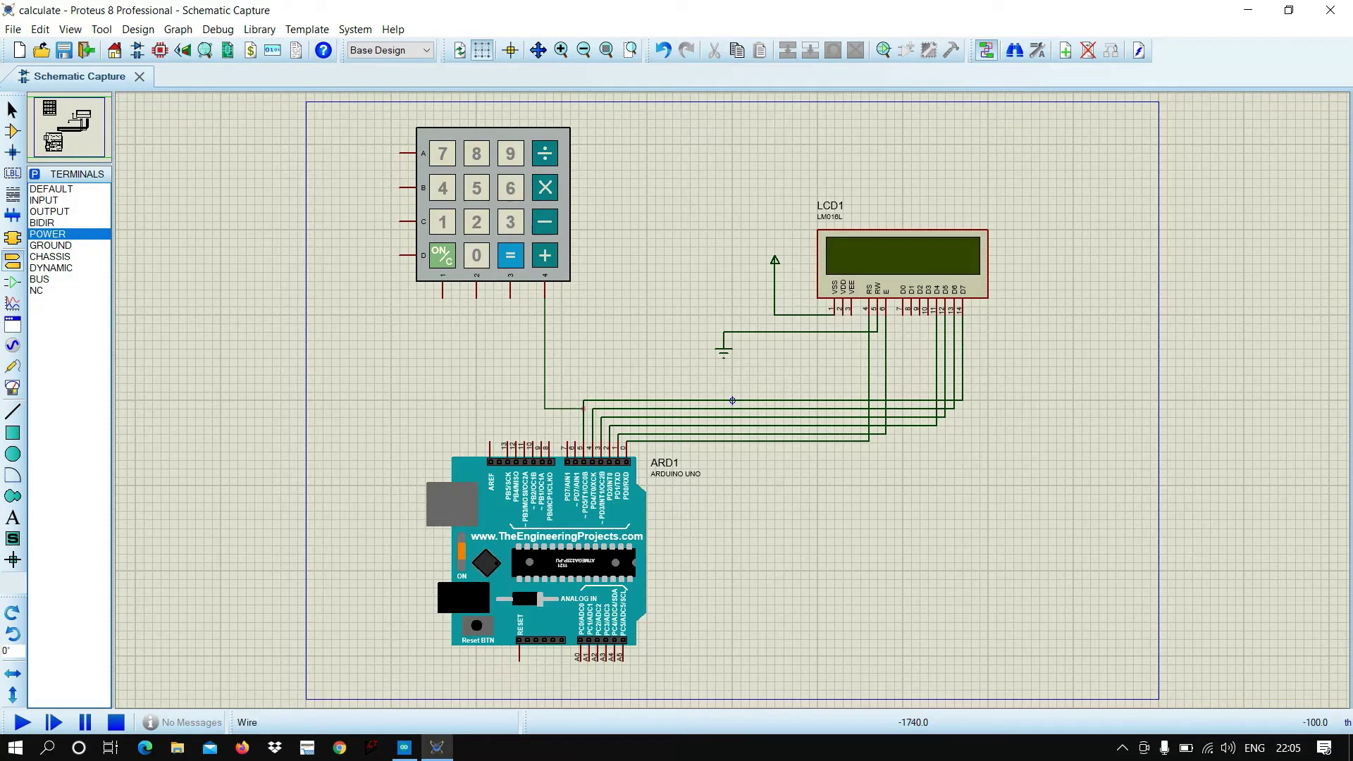
{"action": "left_click", "coordinate": [584, 408]}
{"action": "right_click", "coordinate": [584, 403]}
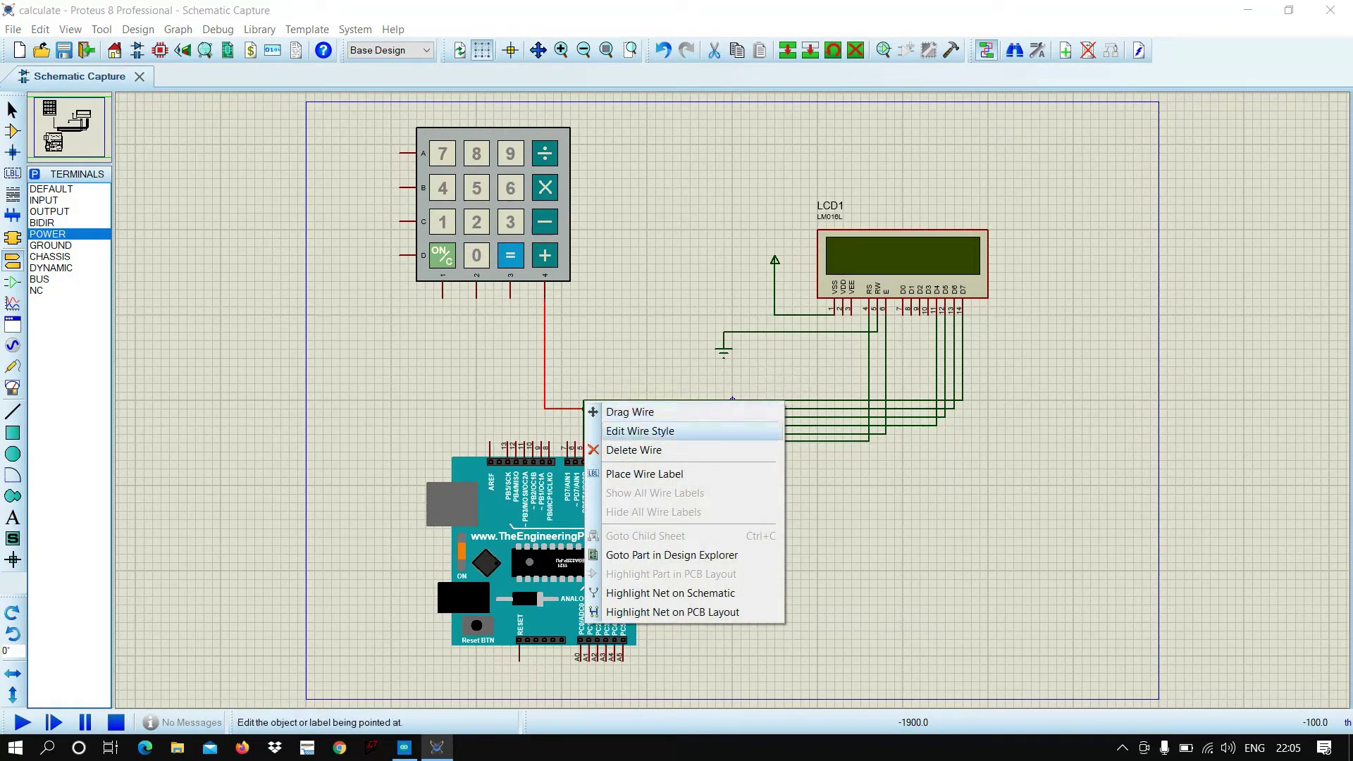
{"action": "left_click", "coordinate": [634, 450]}
- Wire keypad column 4 to Arduino pin 6 and keypad column 3 to Arduino pin 7
{"action": "left_click", "coordinate": [545, 297]}
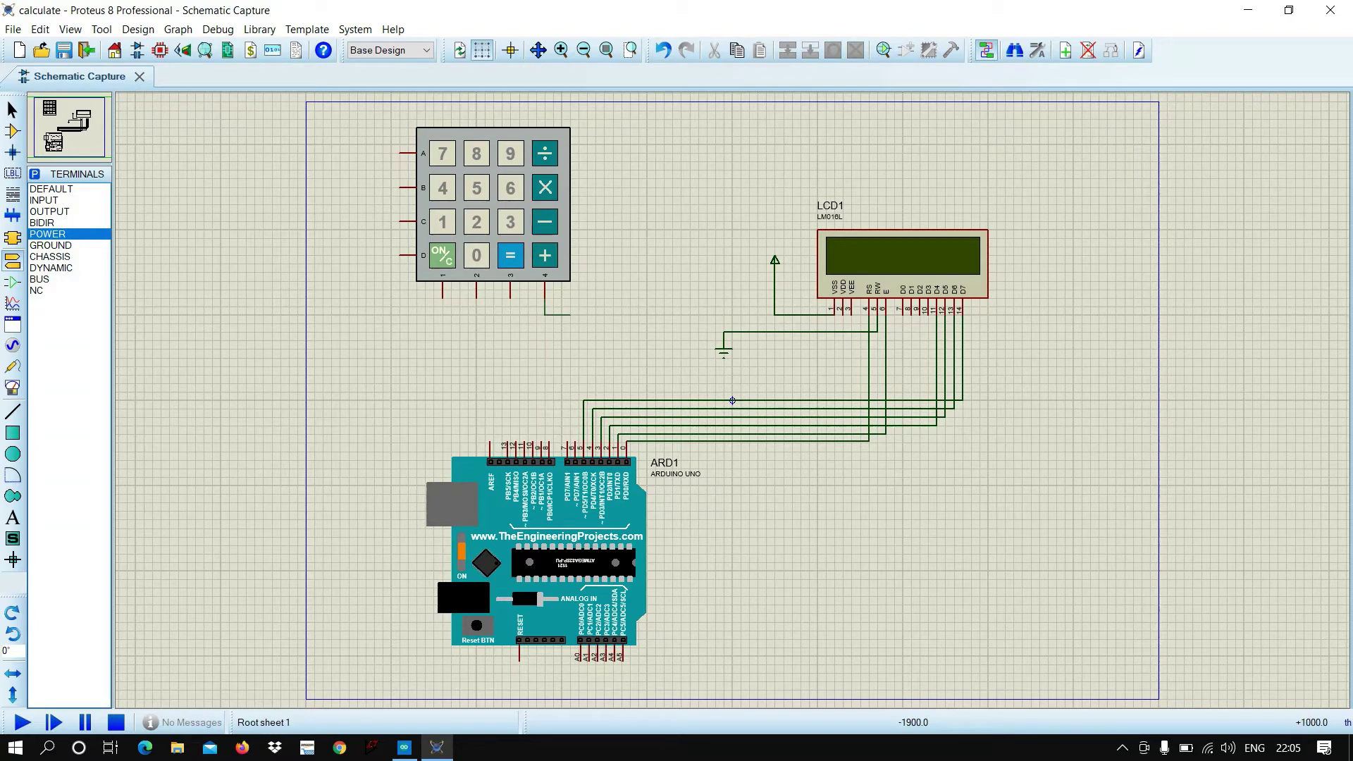
{"action": "left_click", "coordinate": [575, 314]}
{"action": "left_click", "coordinate": [576, 444]}
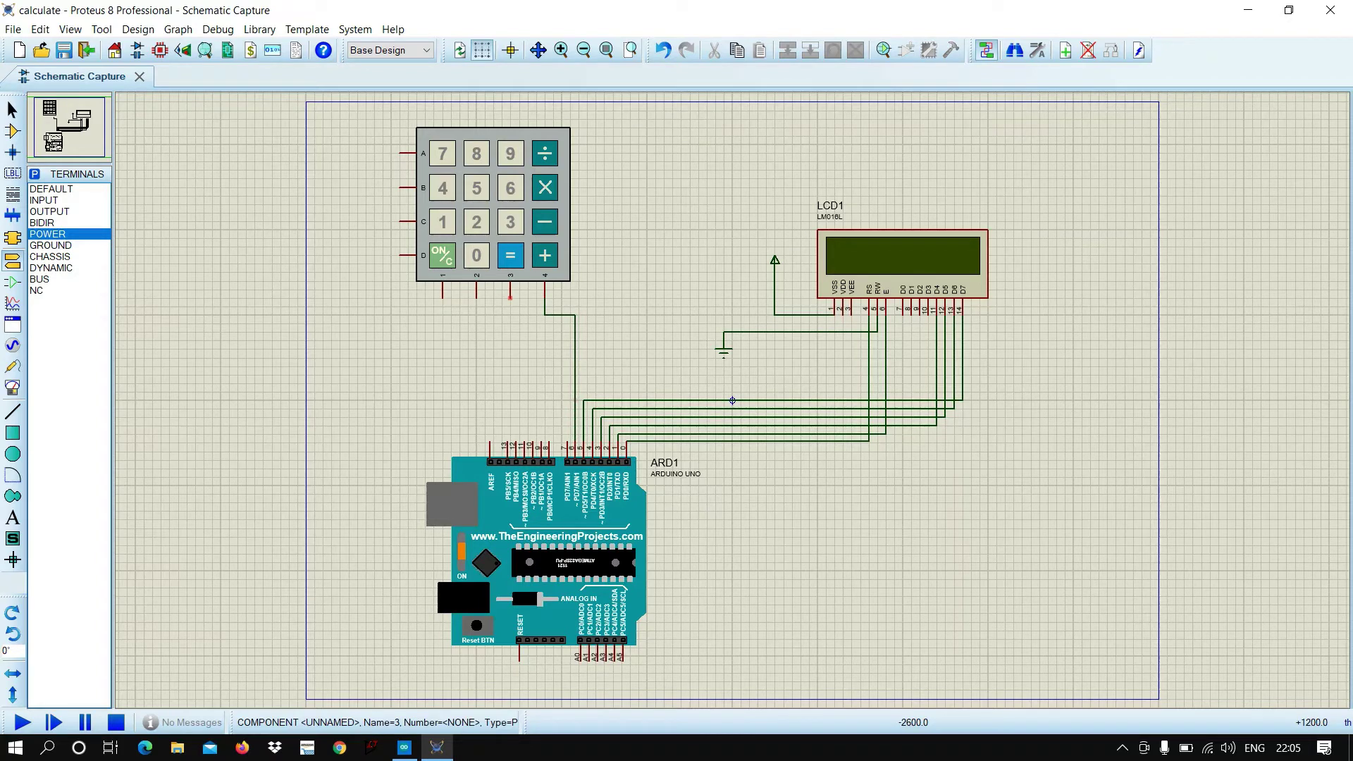
{"action": "left_click", "coordinate": [510, 297]}
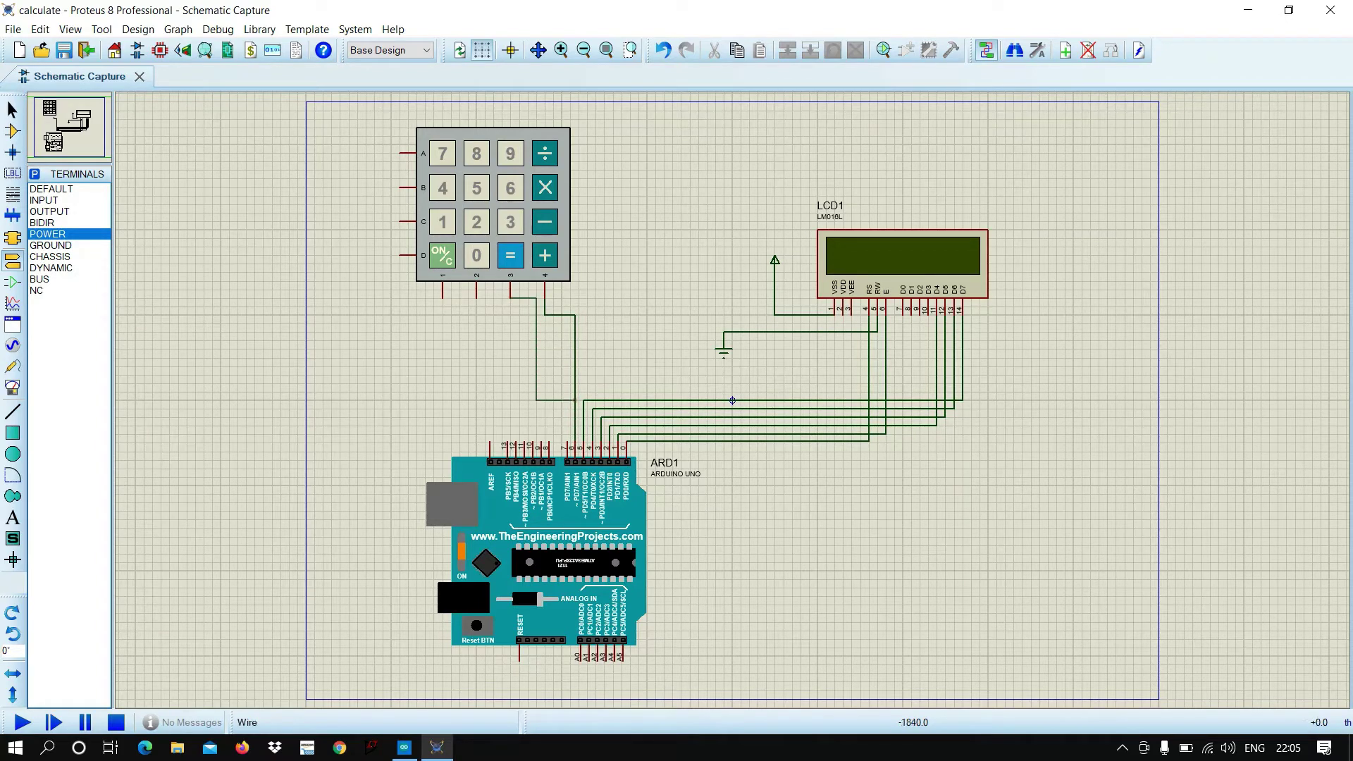
{"action": "left_click", "coordinate": [536, 323]}
{"action": "left_click", "coordinate": [567, 443]}
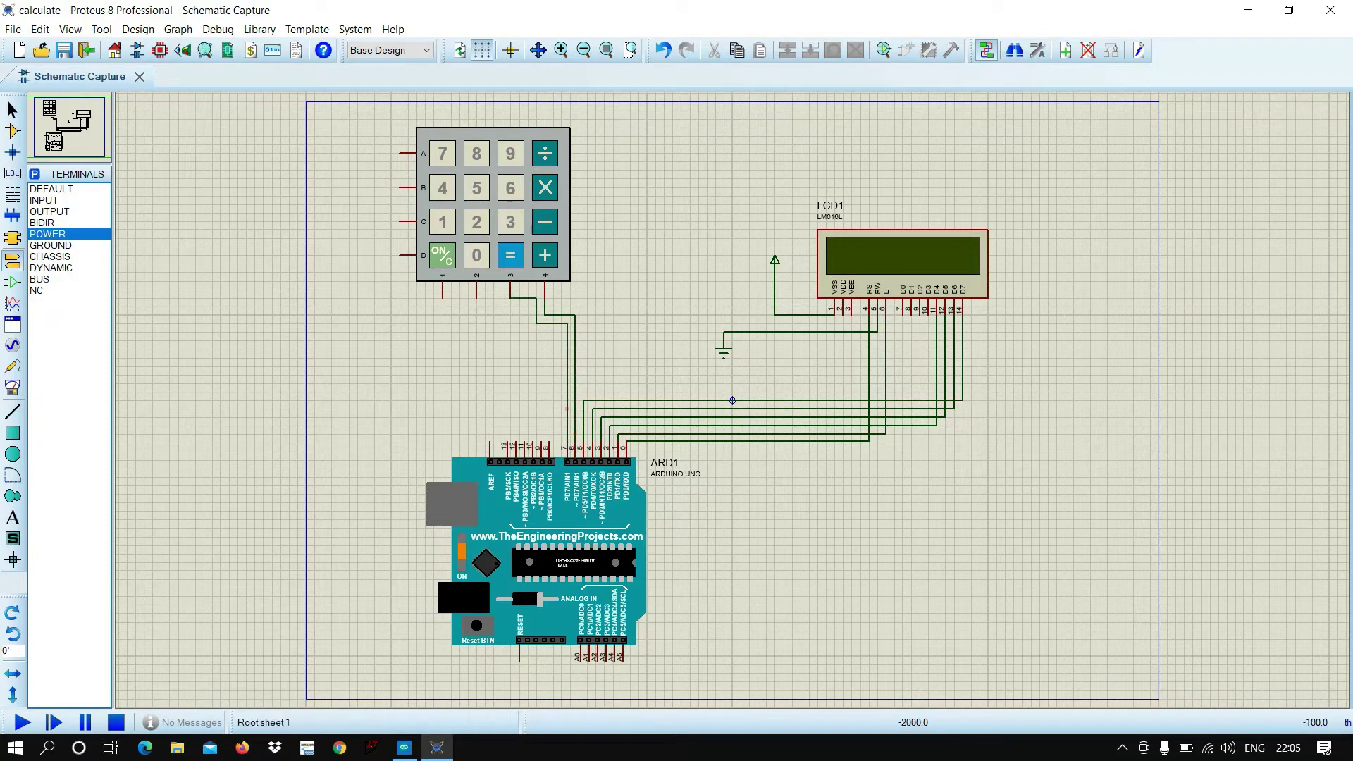
- Wire keypad column 2 to Arduino pin 8 and keypad column 1 to Arduino pin 9
{"action": "left_click", "coordinate": [476, 296]}
{"action": "left_click", "coordinate": [476, 331]}
{"action": "left_click", "coordinate": [549, 443]}
{"action": "left_click", "coordinate": [443, 299]}
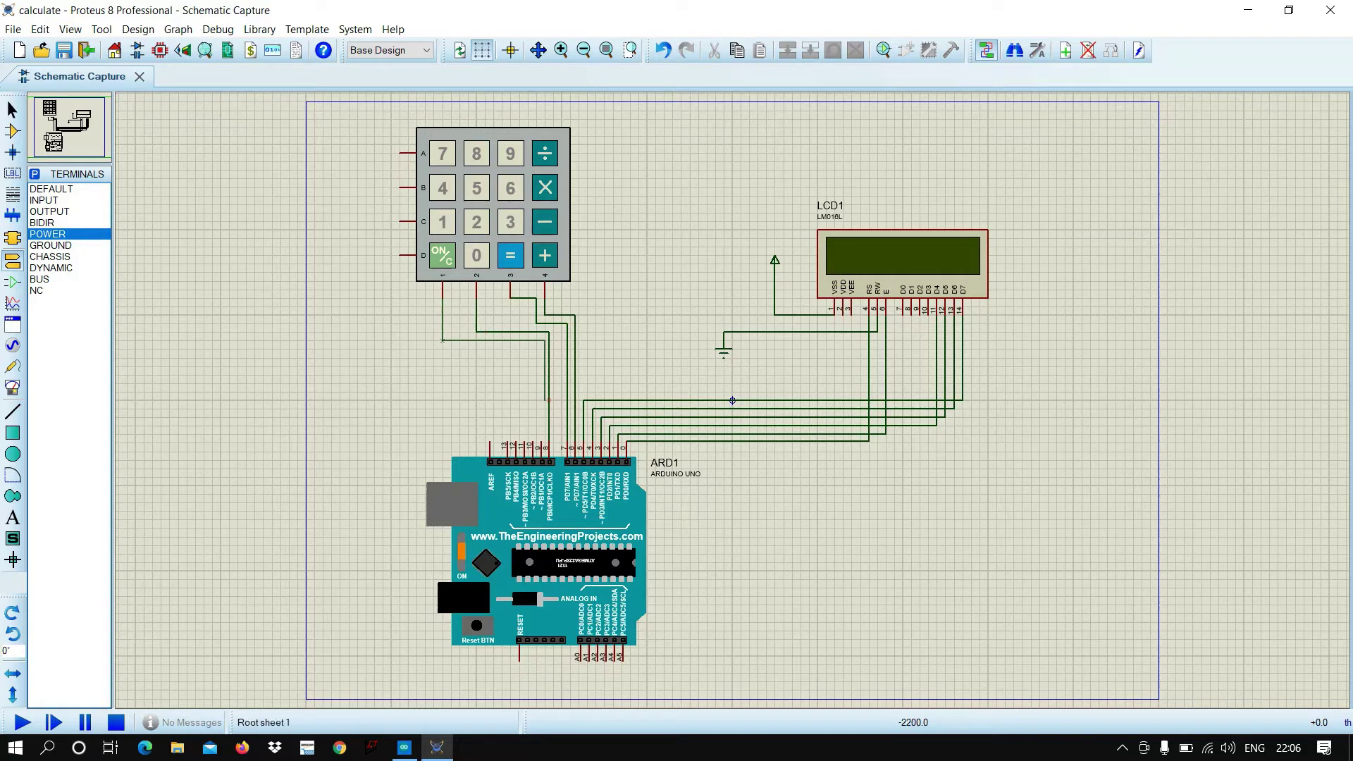
{"action": "left_click", "coordinate": [545, 444]}
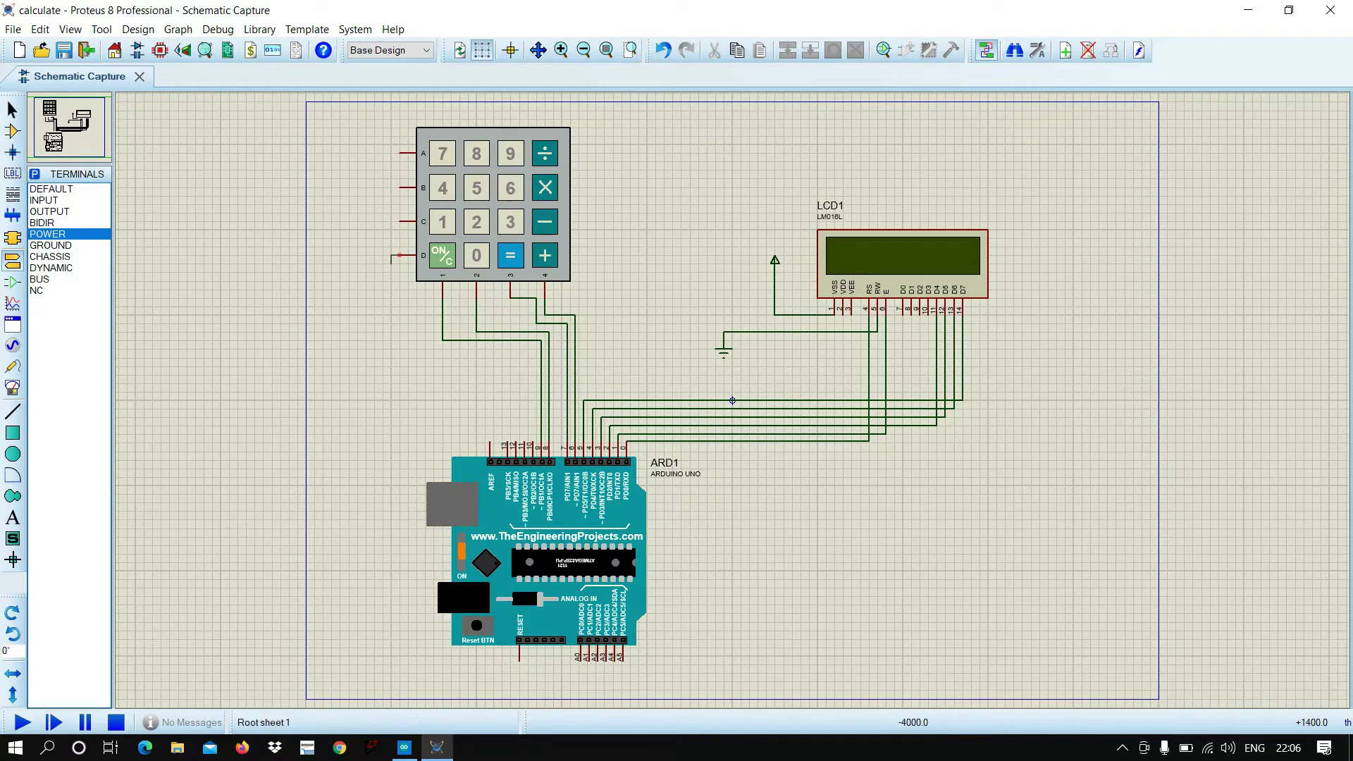
- Wire keypad row D to Arduino pin 10 and keypad row C to Arduino pin 11
{"action": "left_click", "coordinate": [399, 256]}
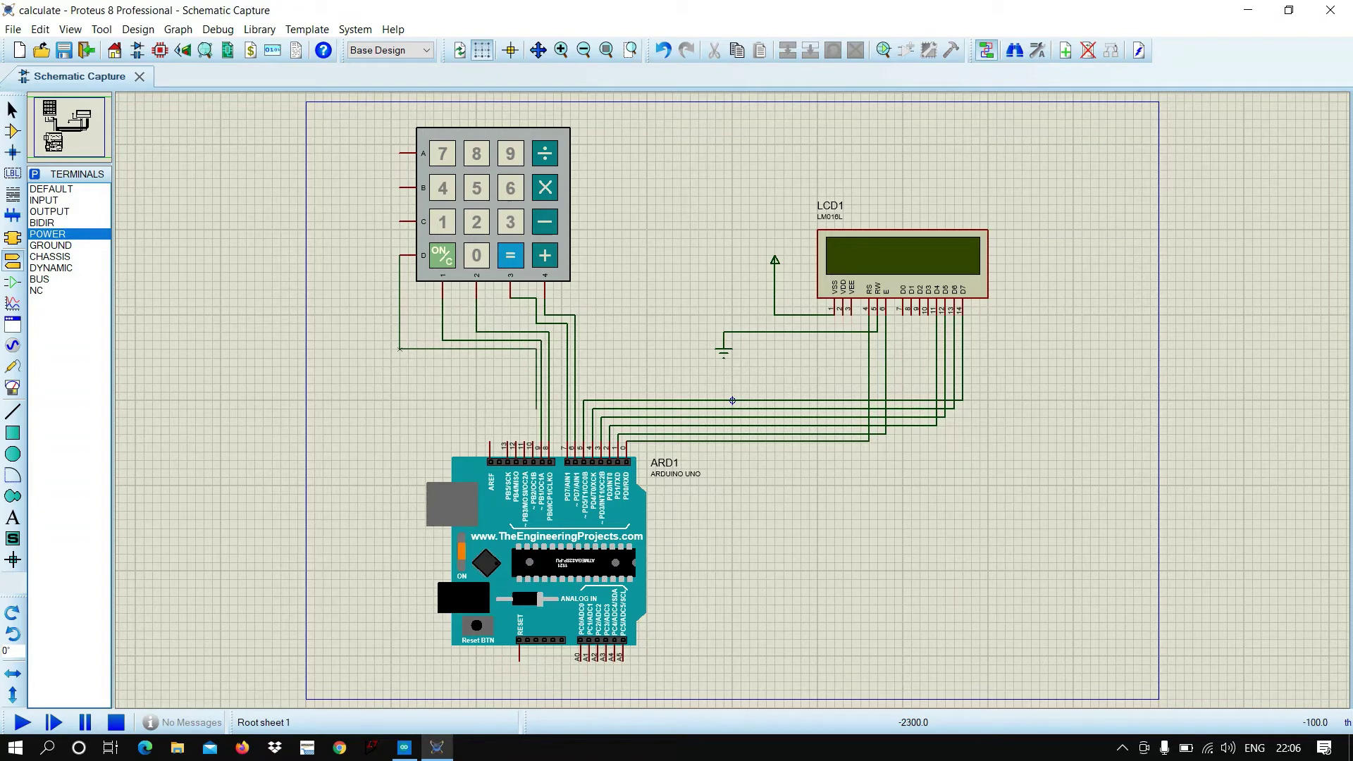
{"action": "left_click", "coordinate": [532, 443]}
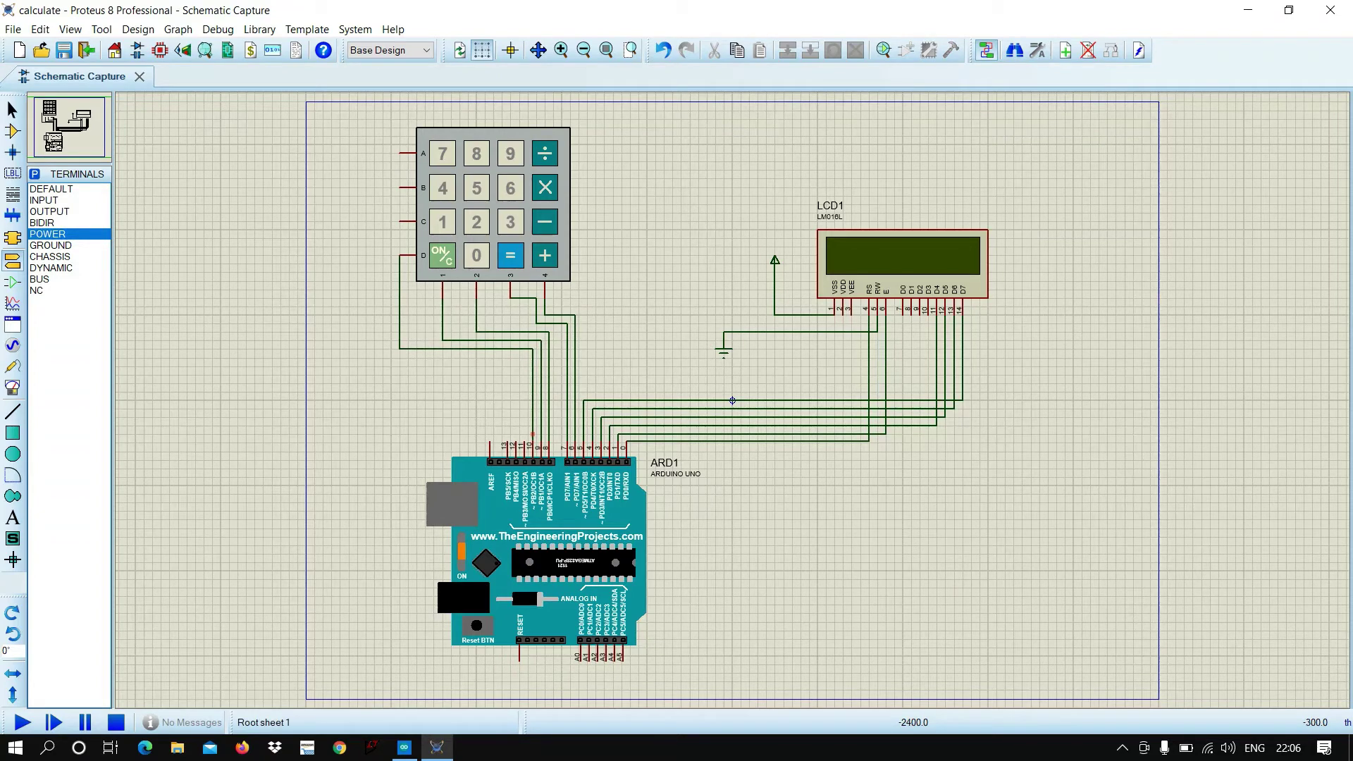
{"action": "left_click", "coordinate": [400, 221]}
{"action": "left_click", "coordinate": [519, 366]}
{"action": "left_click", "coordinate": [523, 438]}
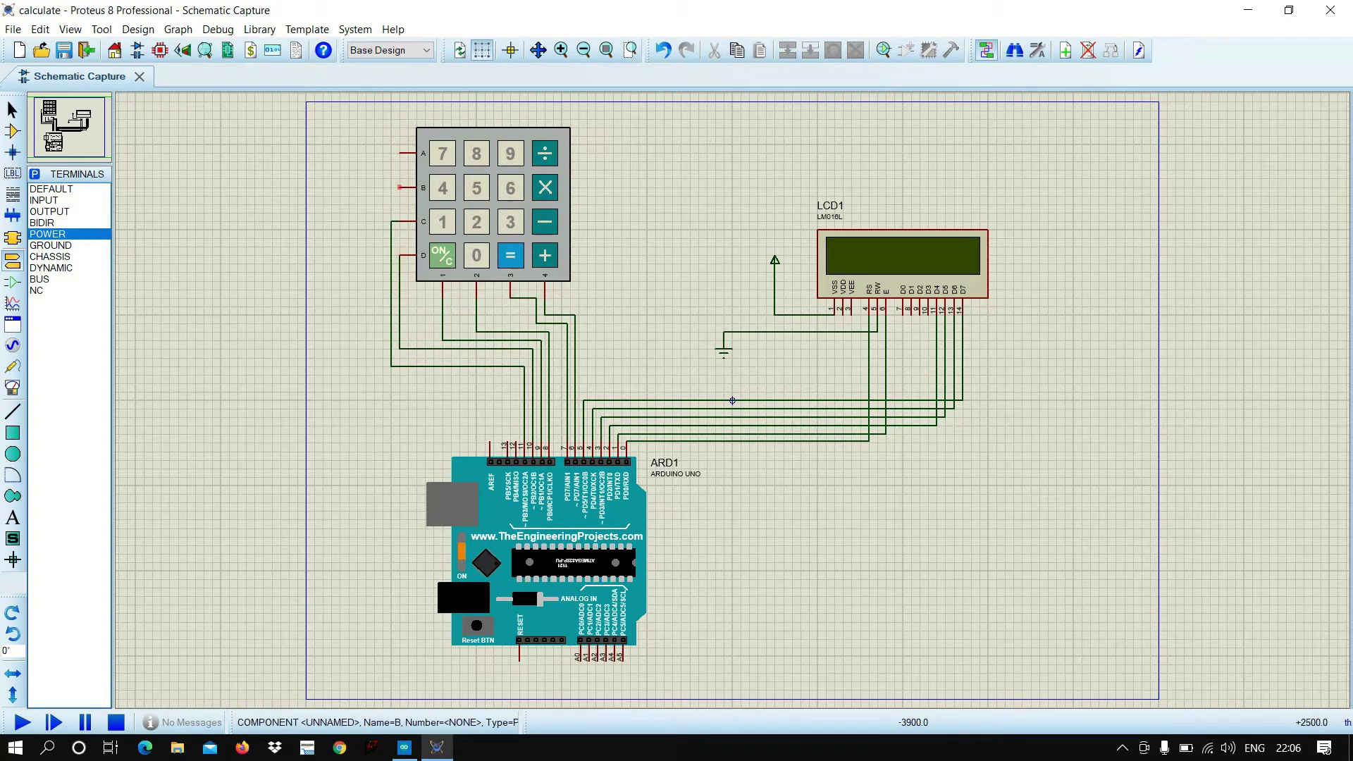
- Wire keypad row B to Arduino pin 12, routing it around the outside of the other row wires
{"action": "left_click", "coordinate": [399, 188]}
{"action": "left_click", "coordinate": [383, 391]}
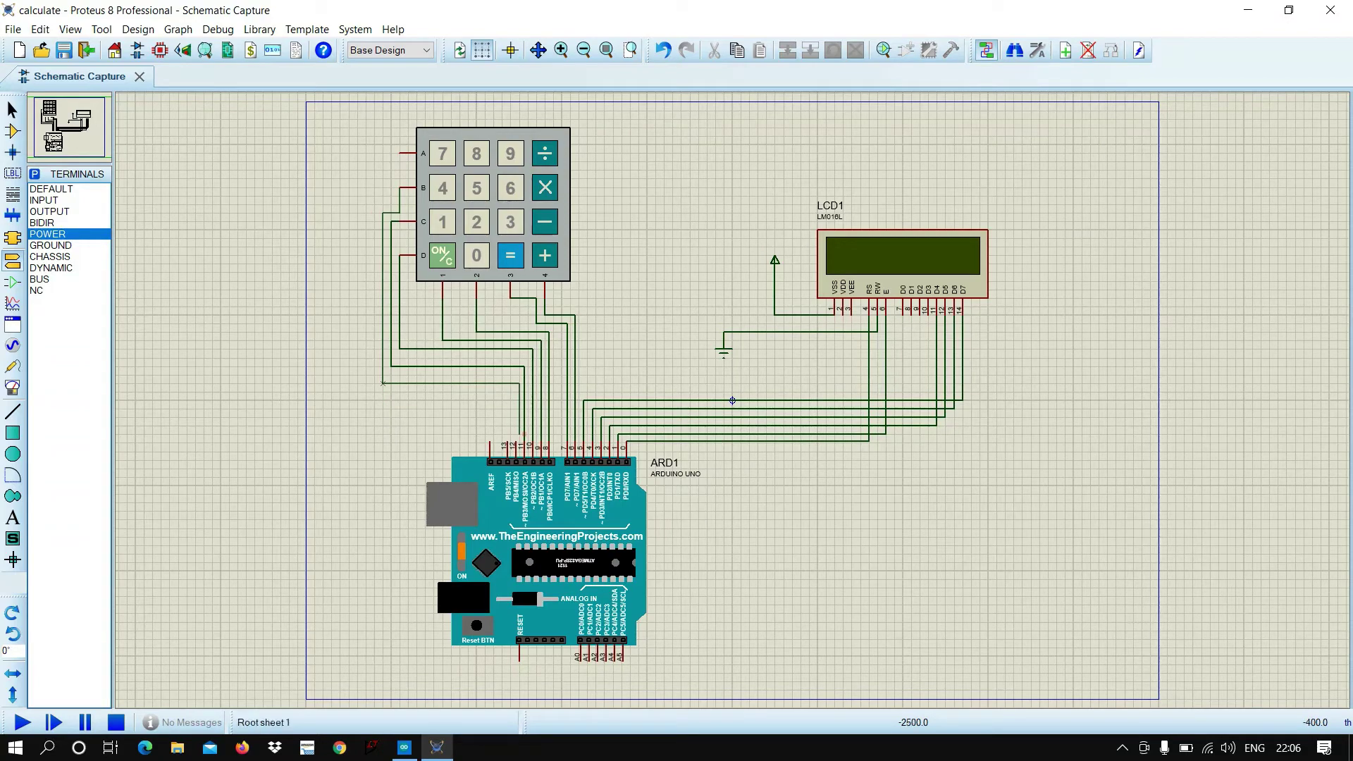
{"action": "left_click", "coordinate": [516, 446]}
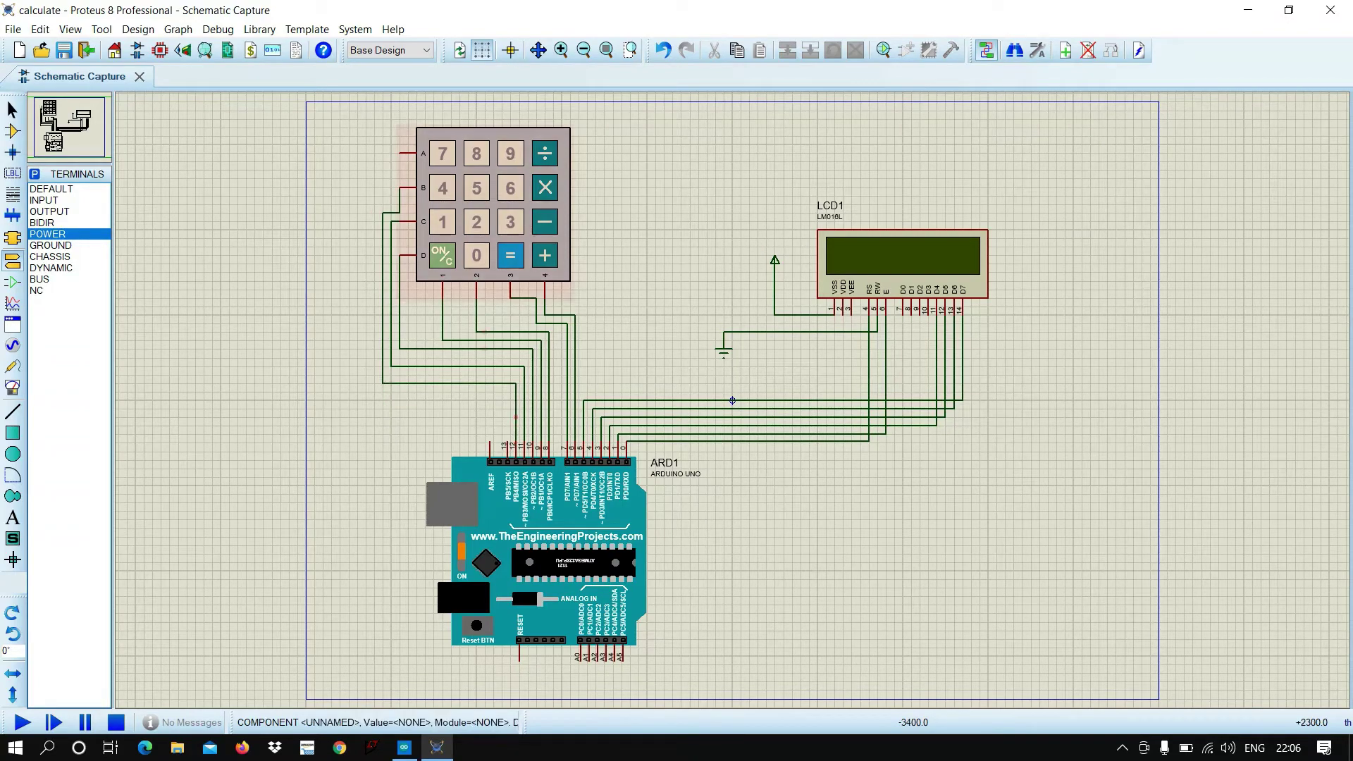
- Wire keypad row A to Arduino pin 13, routing it around the outside of the other row wires
{"action": "left_click", "coordinate": [400, 152]}
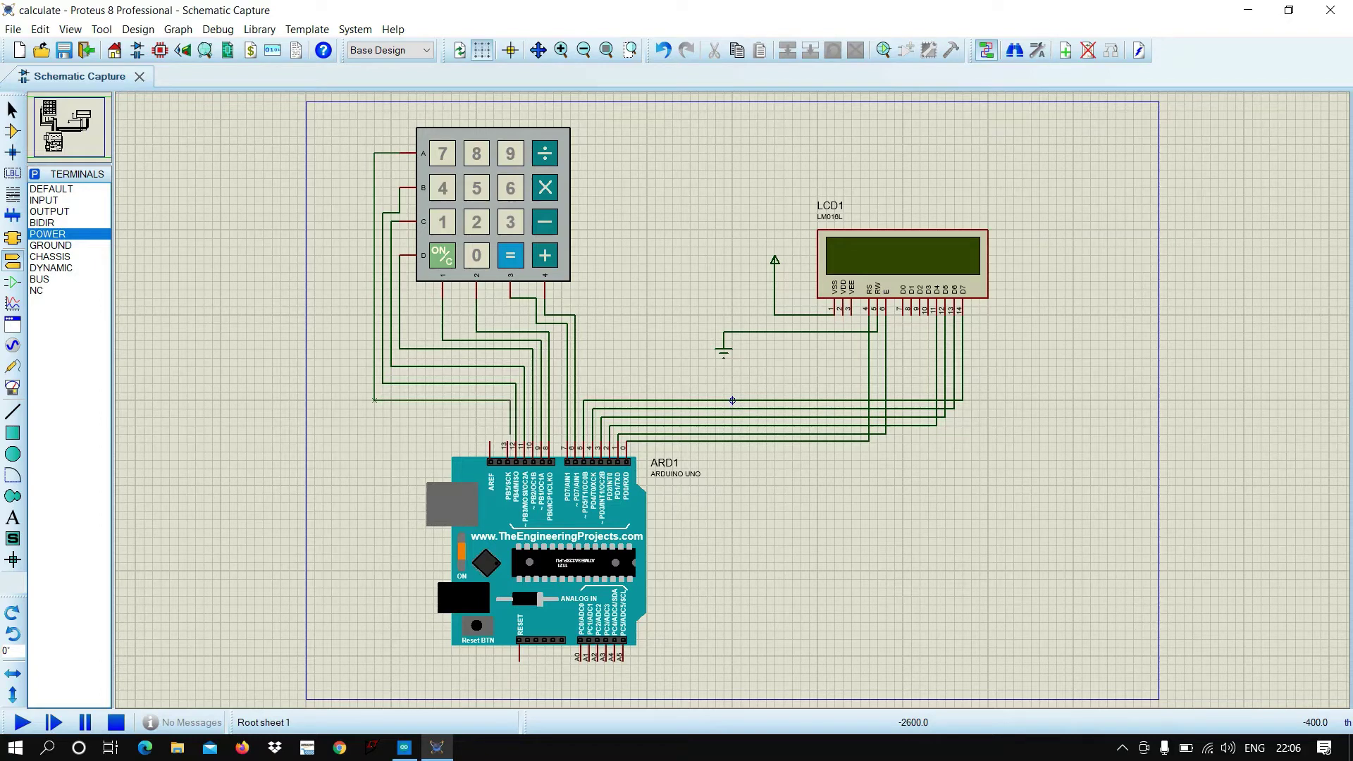
{"action": "left_click", "coordinate": [507, 443]}
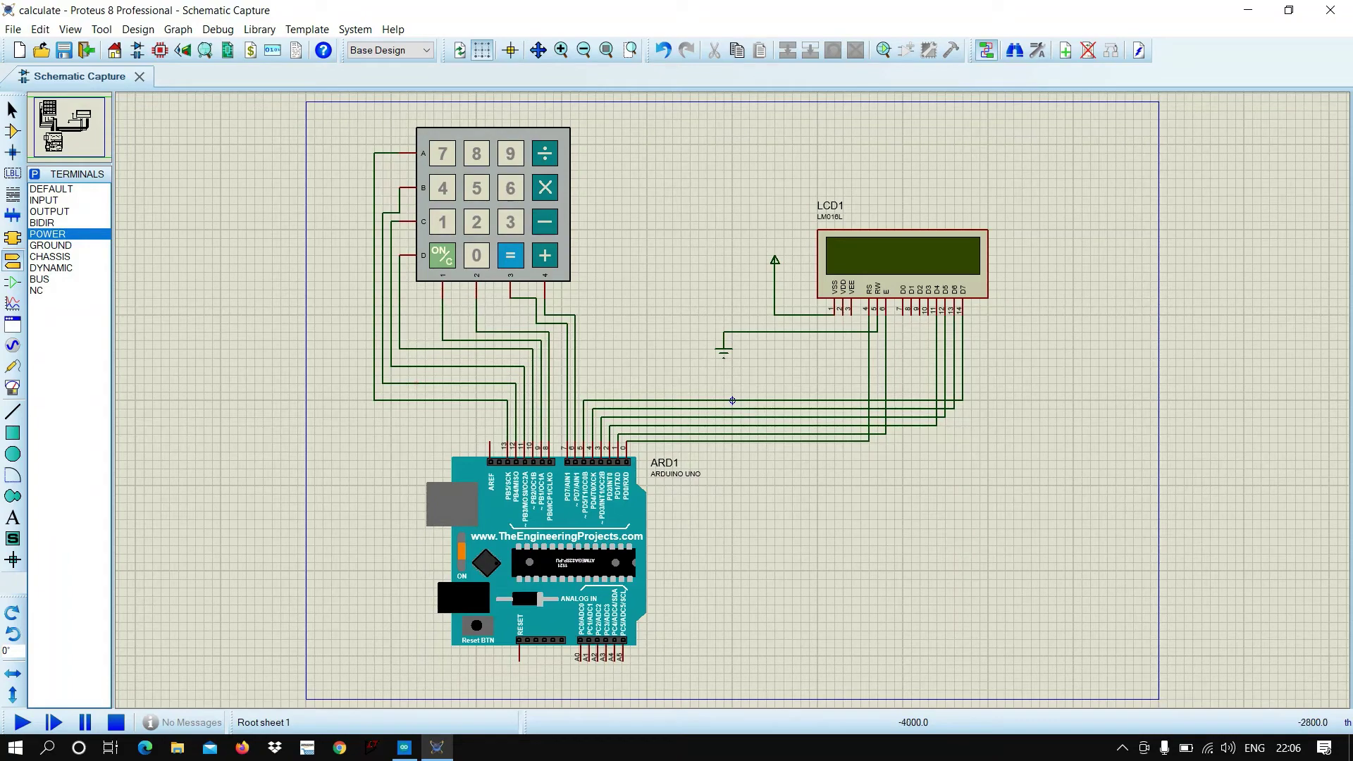
- Switch to the Arduino IDE and review the arduinocal sketch up to its library includes and pin definitions
{"action": "mouse_move", "coordinate": [404, 747]}
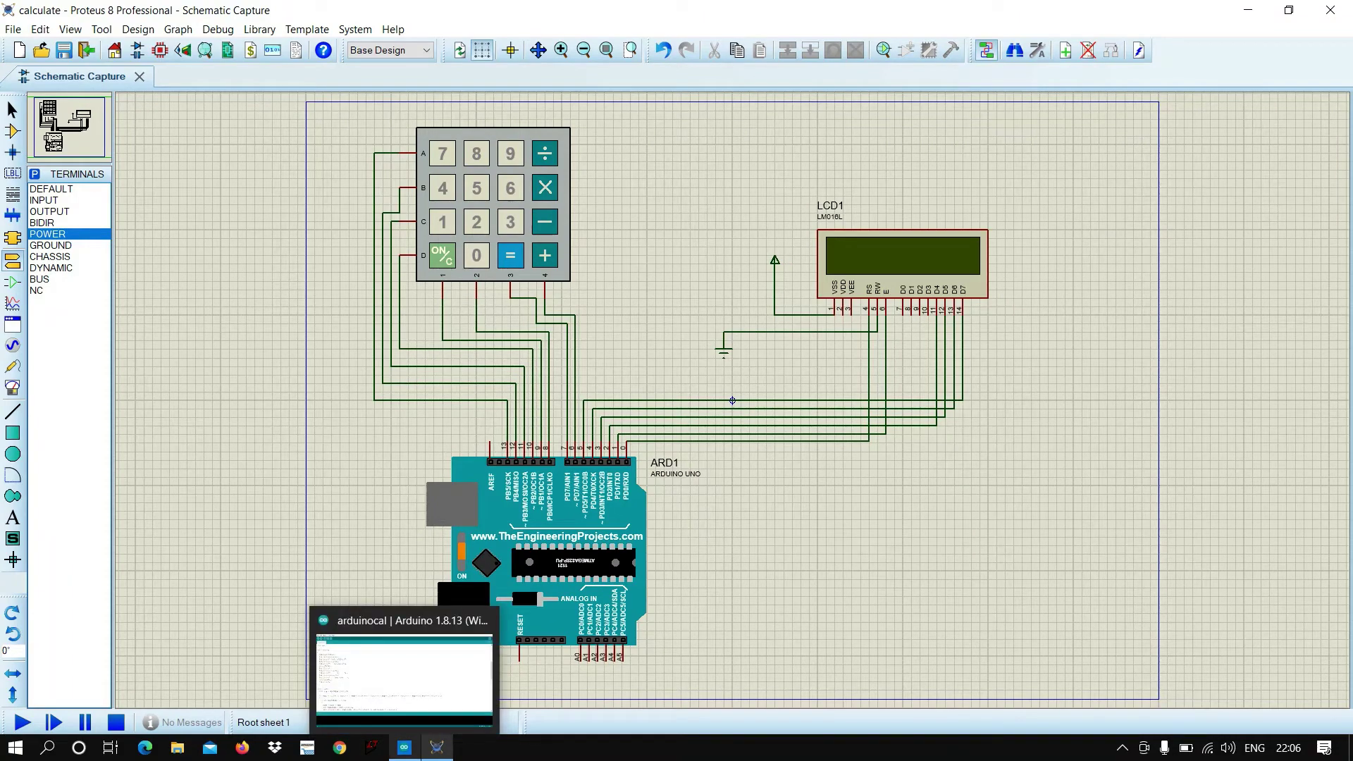
{"action": "left_click", "coordinate": [404, 669]}
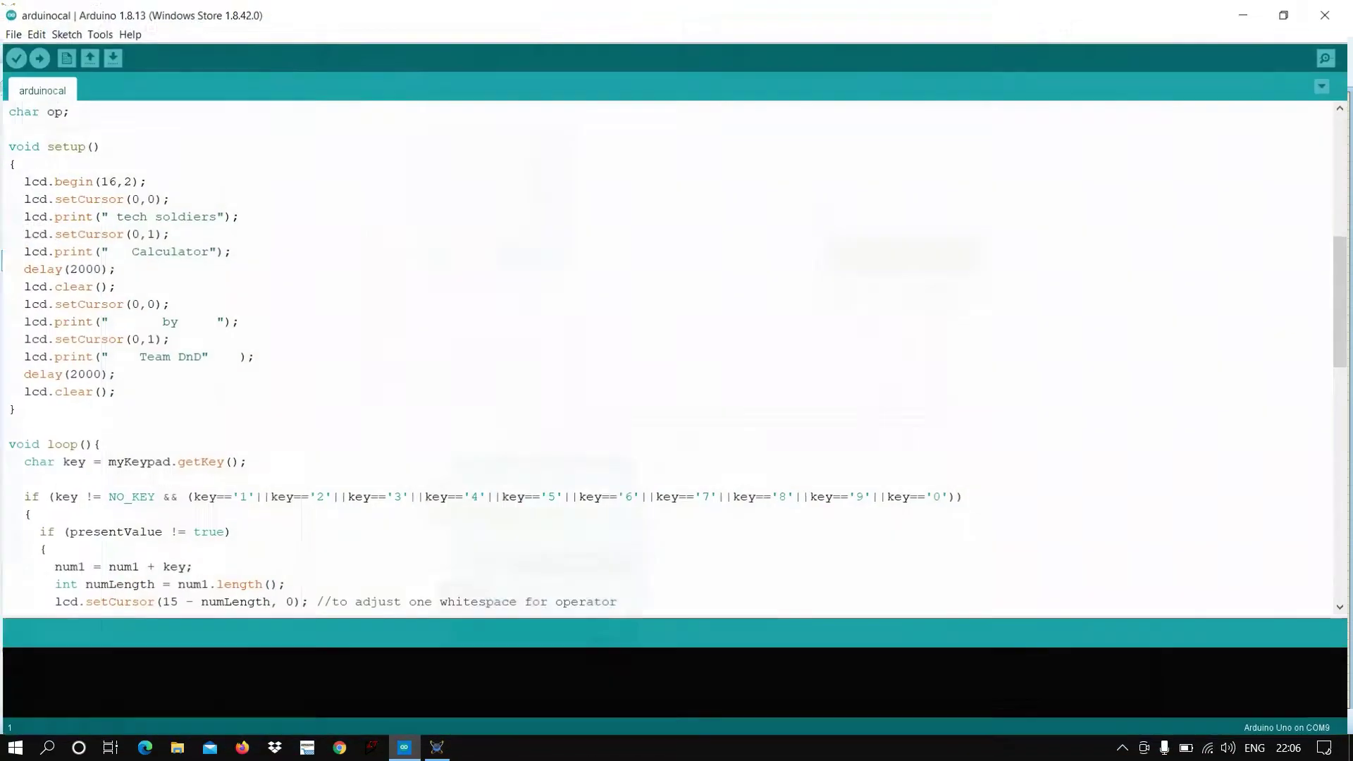
{"action": "scroll", "coordinate": [677, 352], "scroll_direction": "up", "scroll_amount": 8}
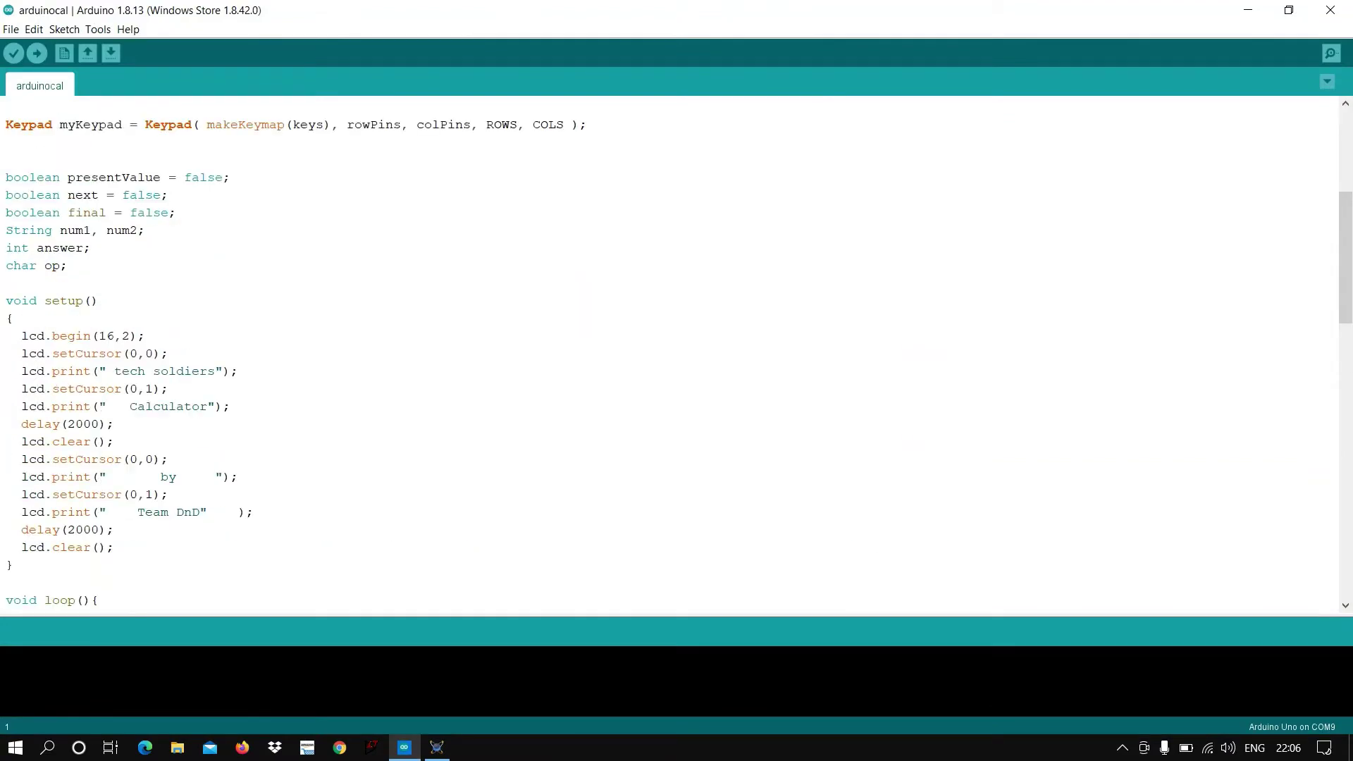
{"action": "scroll", "coordinate": [676, 352], "scroll_direction": "up", "scroll_amount": 1}
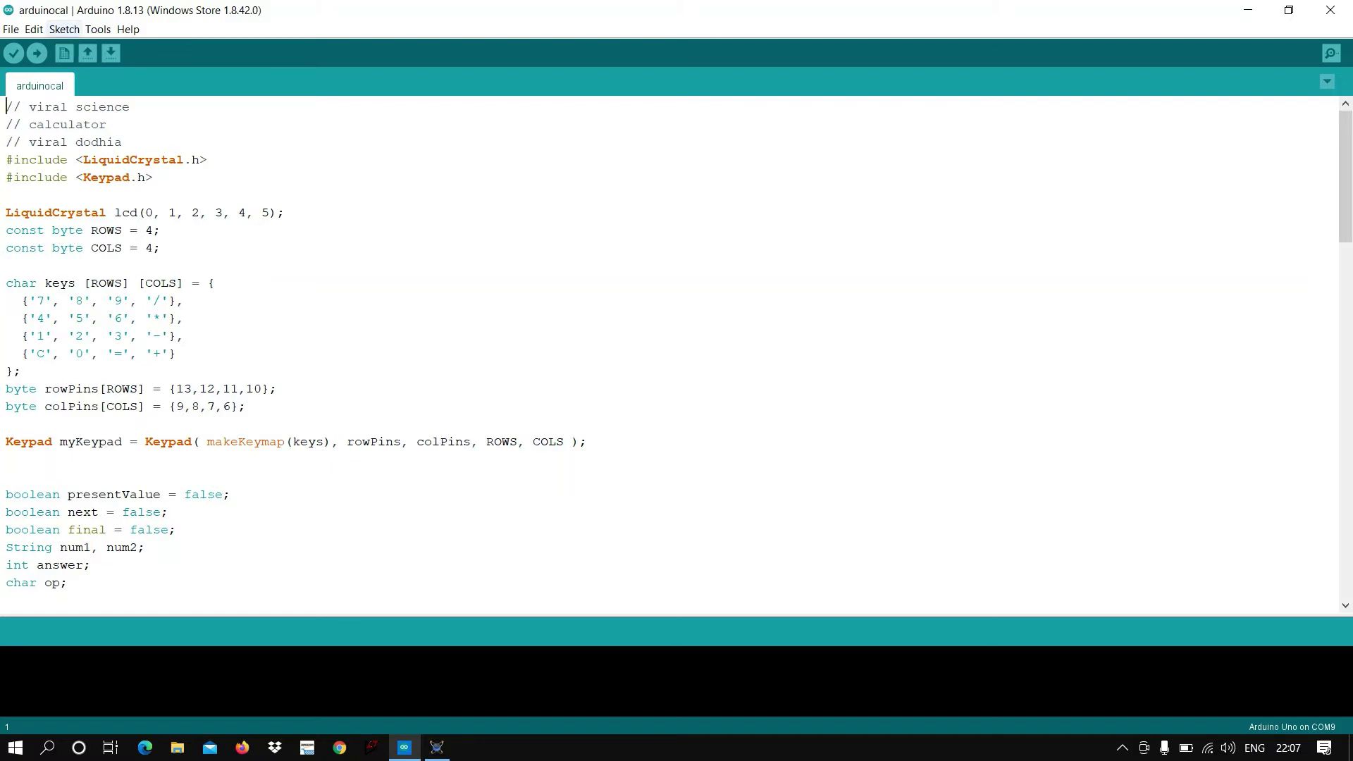
- Search the Library Manager for "keypad", check the Keypad library's entry, and close the manager
{"action": "left_click", "coordinate": [64, 29]}
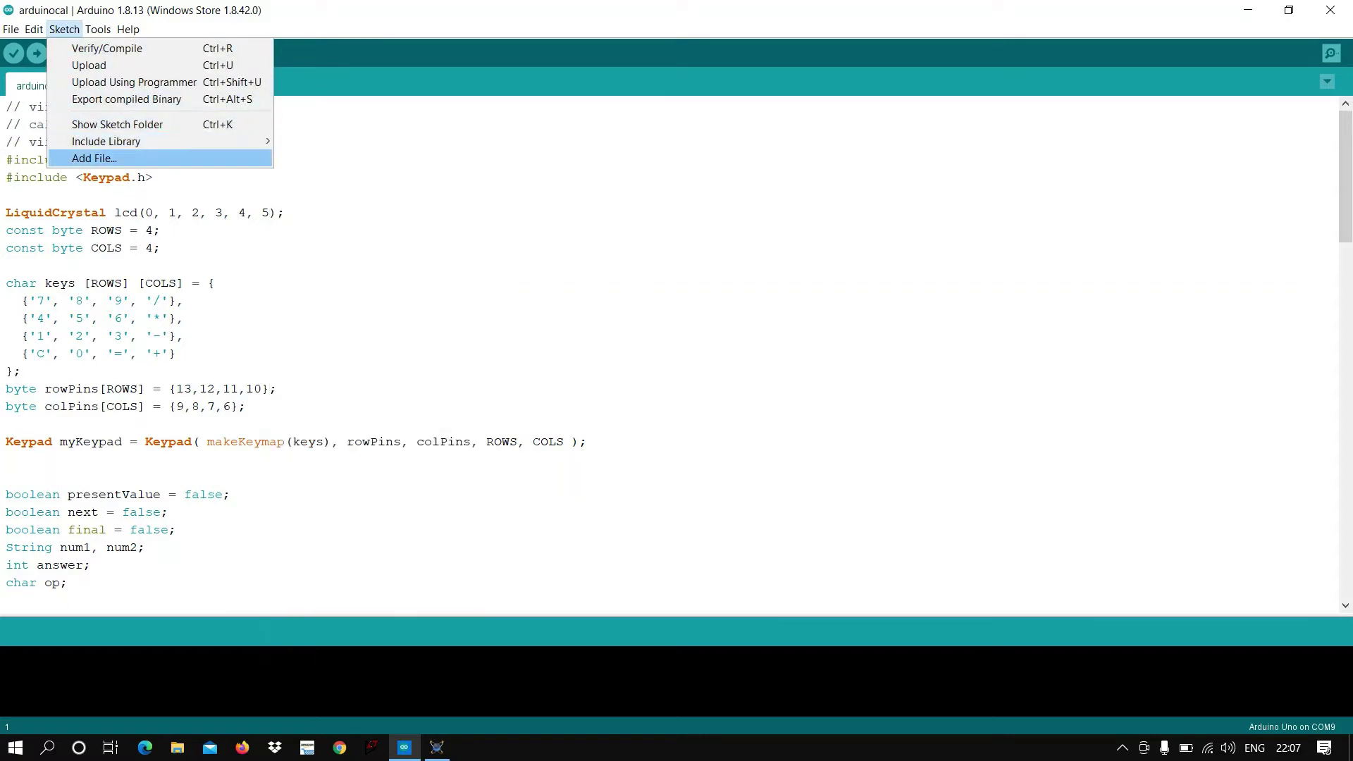
{"action": "mouse_move", "coordinate": [160, 141]}
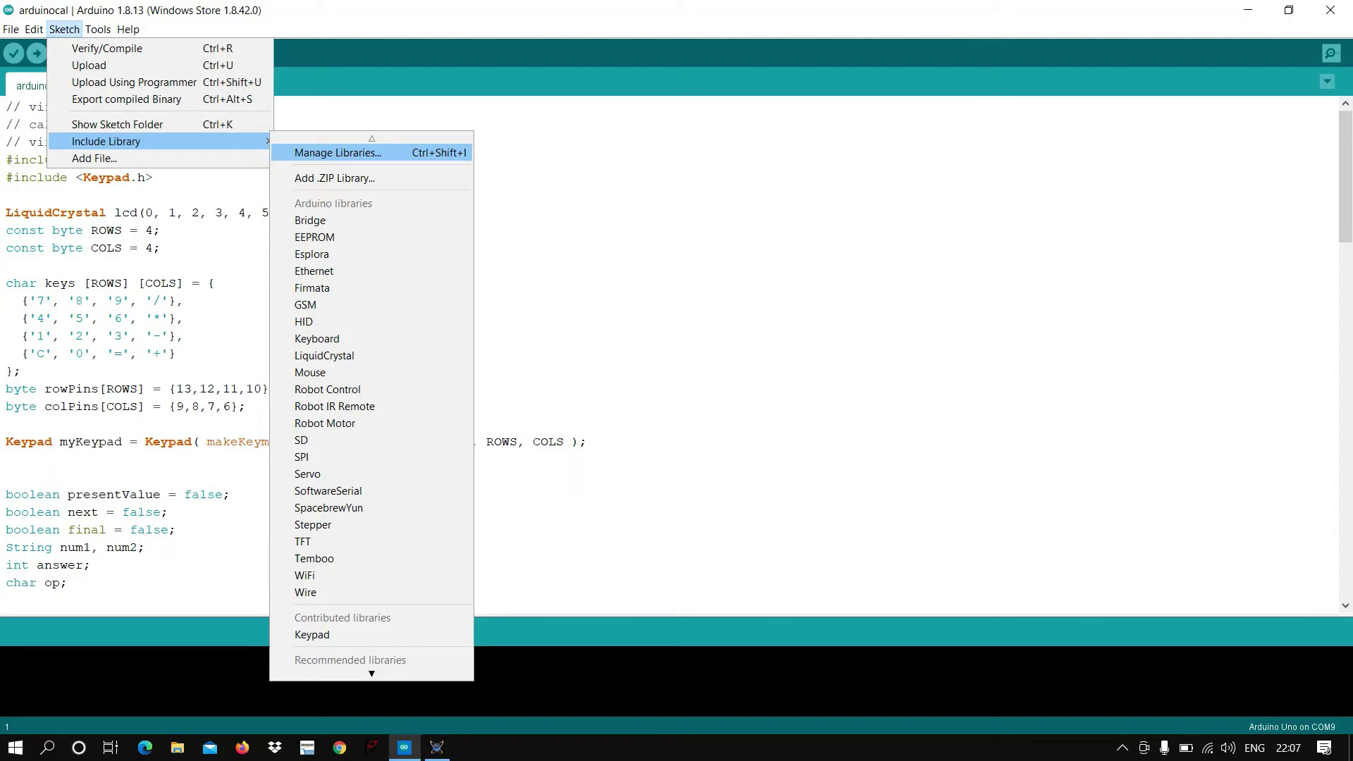
{"action": "left_click", "coordinate": [337, 152]}
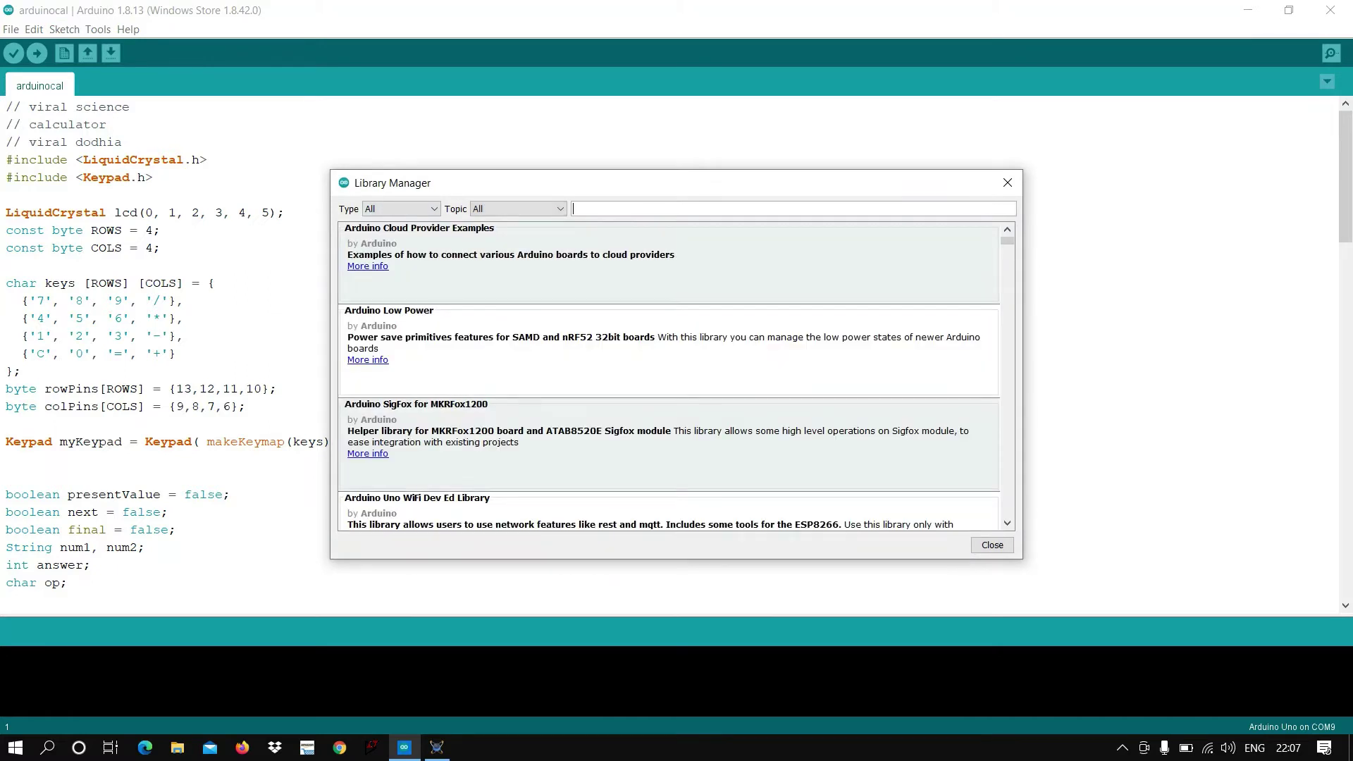
{"action": "type", "text": "keypad"}
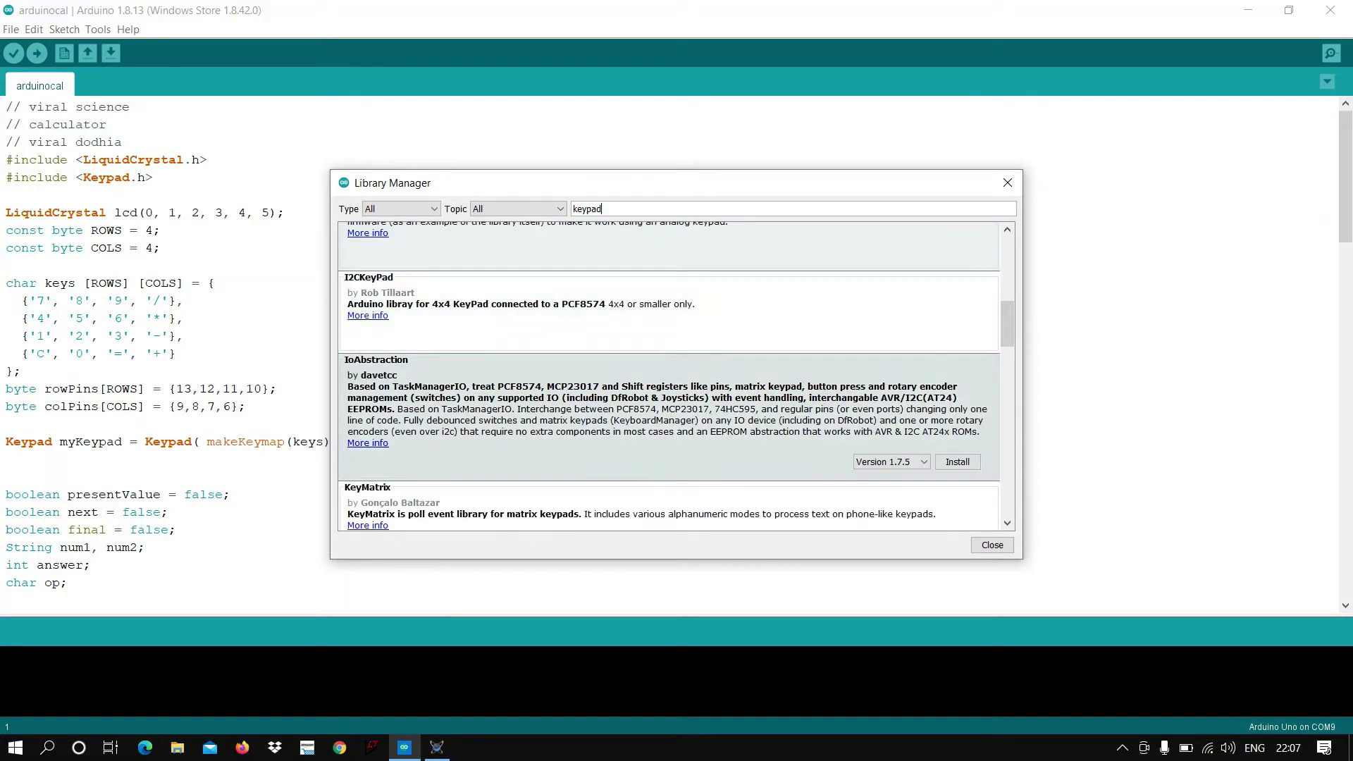
{"action": "scroll", "coordinate": [676, 377], "scroll_direction": "down", "scroll_amount": 3}
{"action": "scroll", "coordinate": [677, 377], "scroll_direction": "down", "scroll_amount": 3}
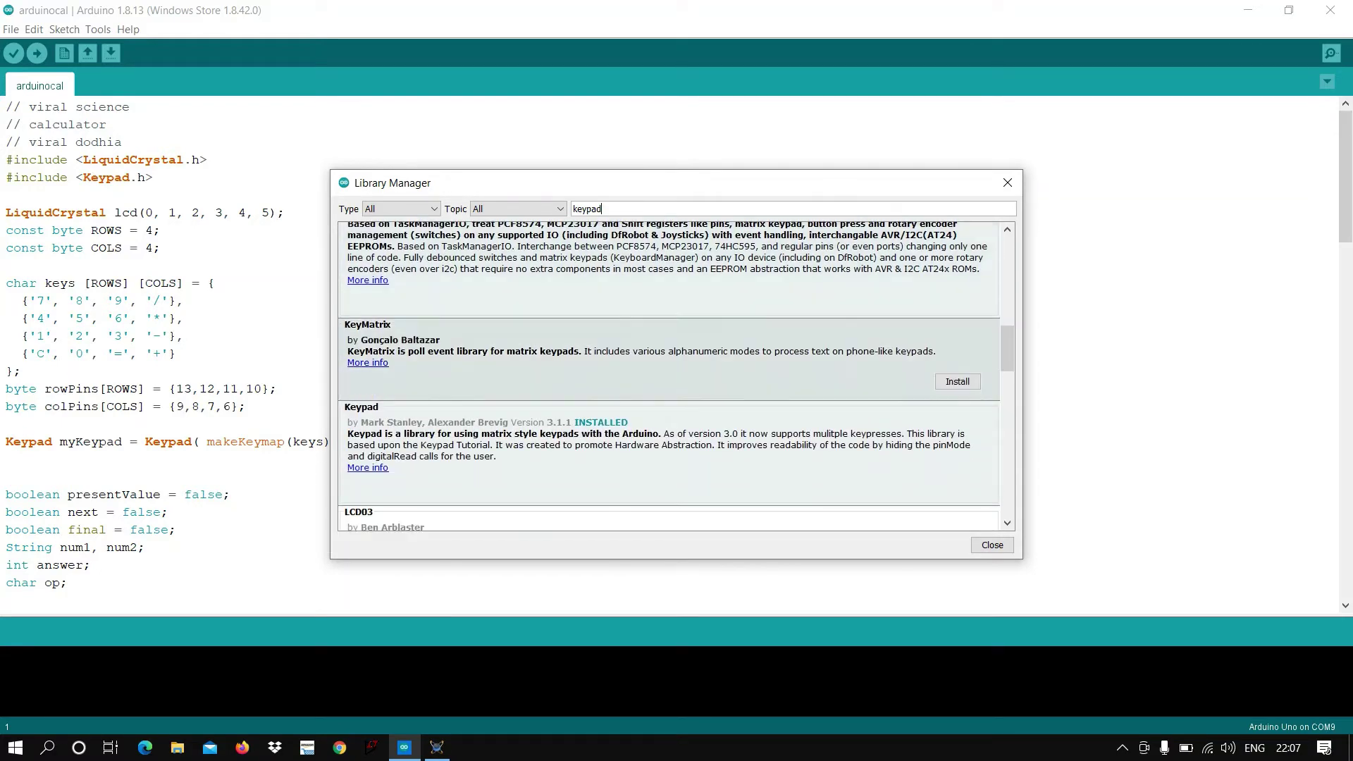
{"action": "scroll", "coordinate": [677, 377], "scroll_direction": "down", "scroll_amount": 1}
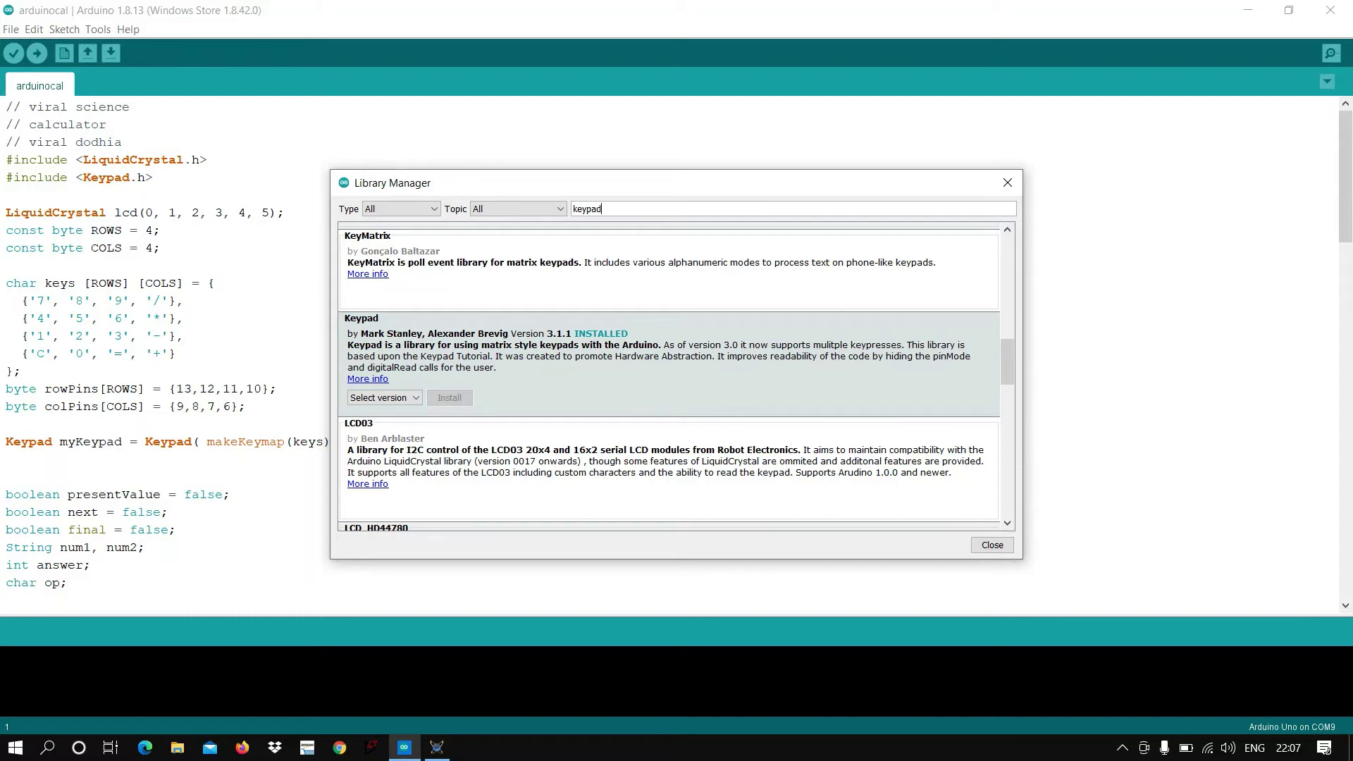
{"action": "left_click", "coordinate": [1008, 182]}
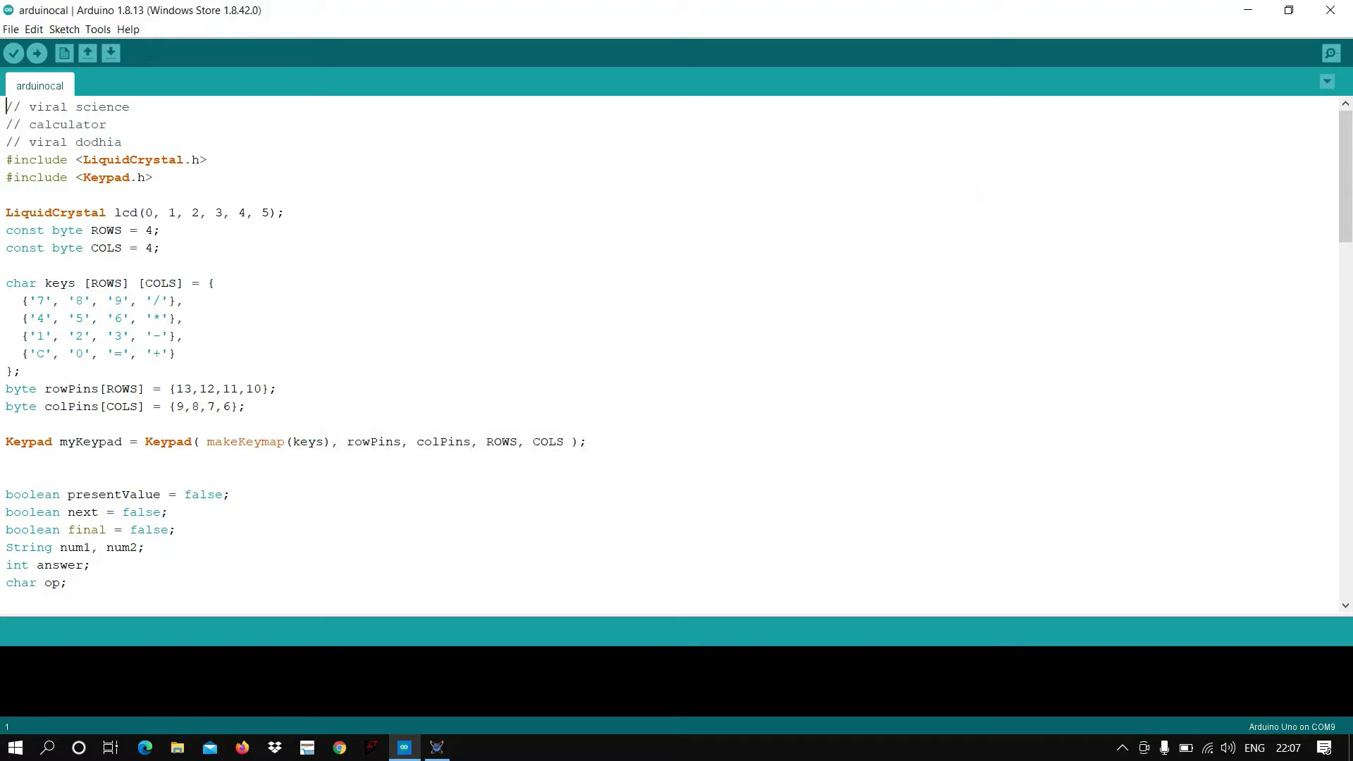
- Compile the arduinocal sketch and enlarge the output console
{"action": "scroll", "coordinate": [669, 352], "scroll_direction": "down", "scroll_amount": 14}
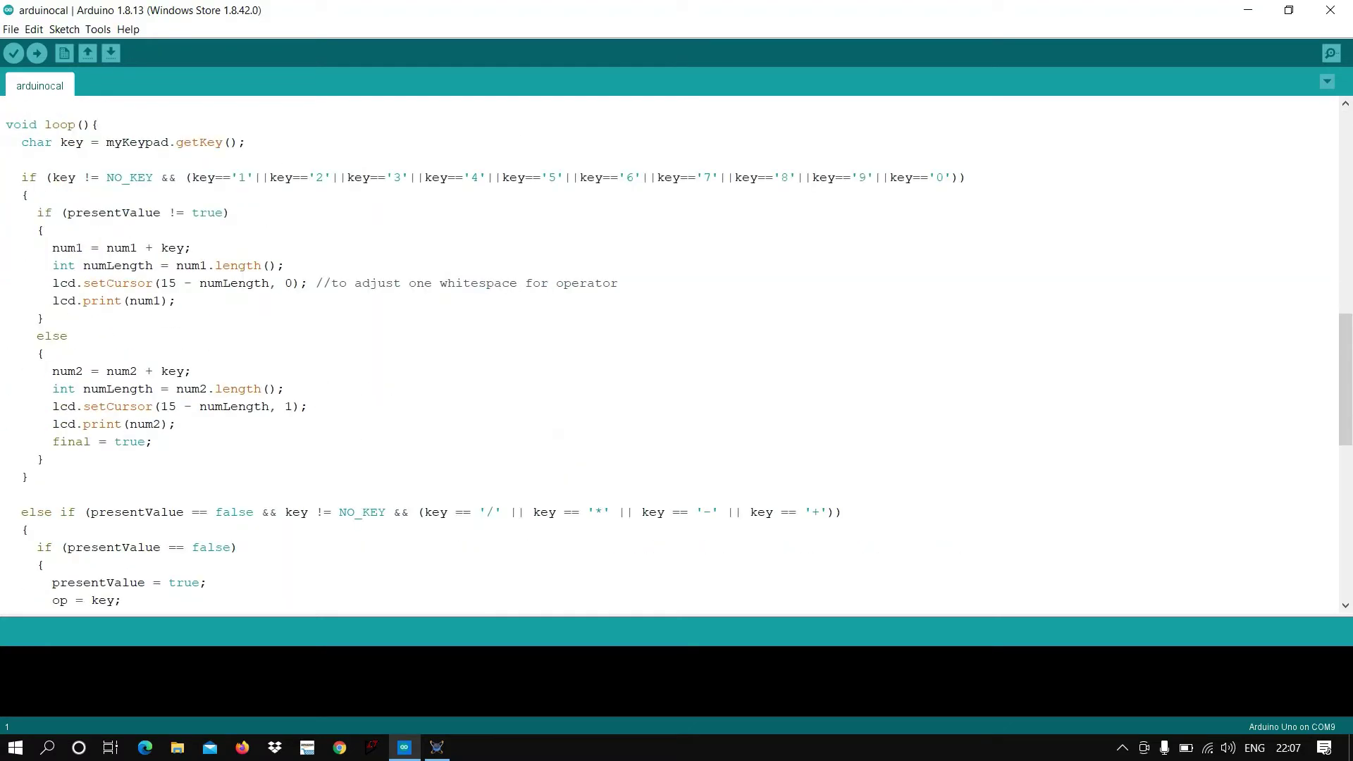
{"action": "left_click", "coordinate": [13, 53]}
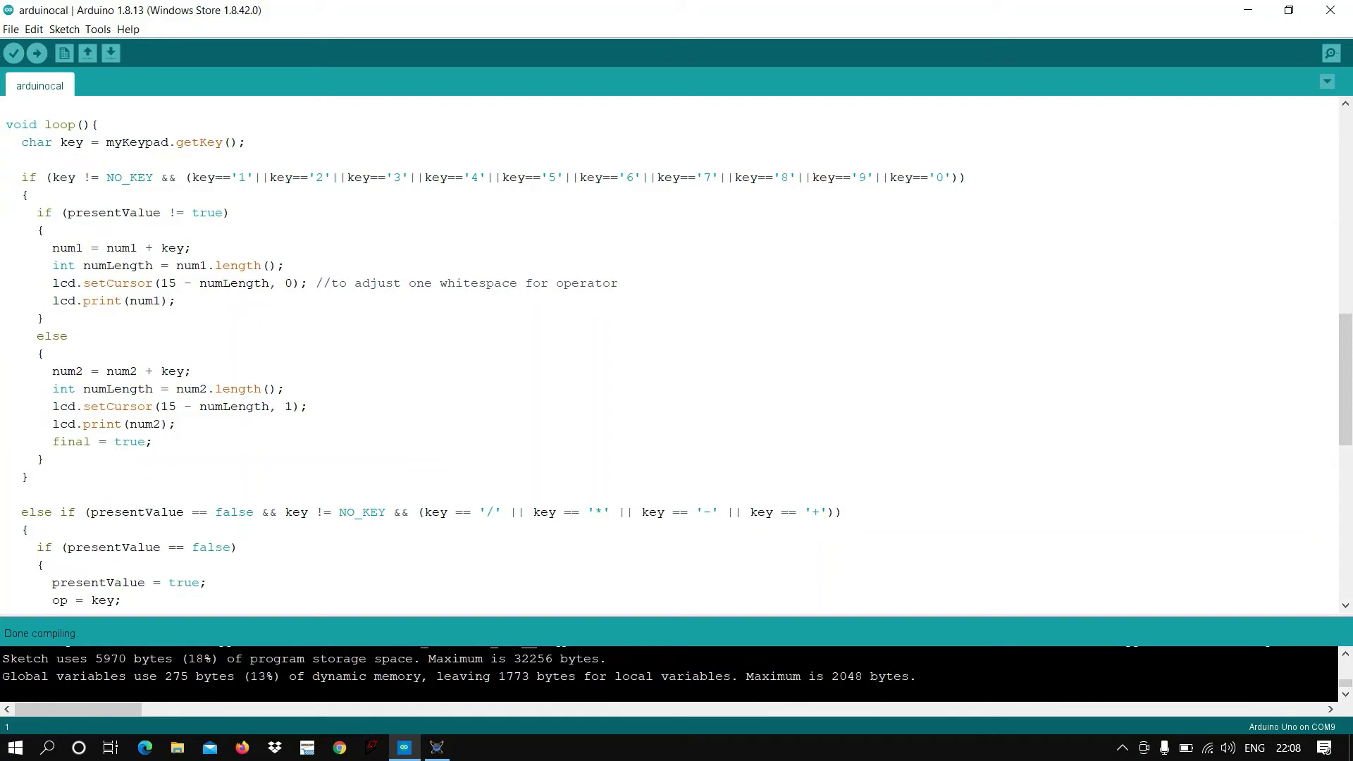
{"action": "left_click_drag", "start_coordinate": [677, 615], "coordinate": [677, 406]}
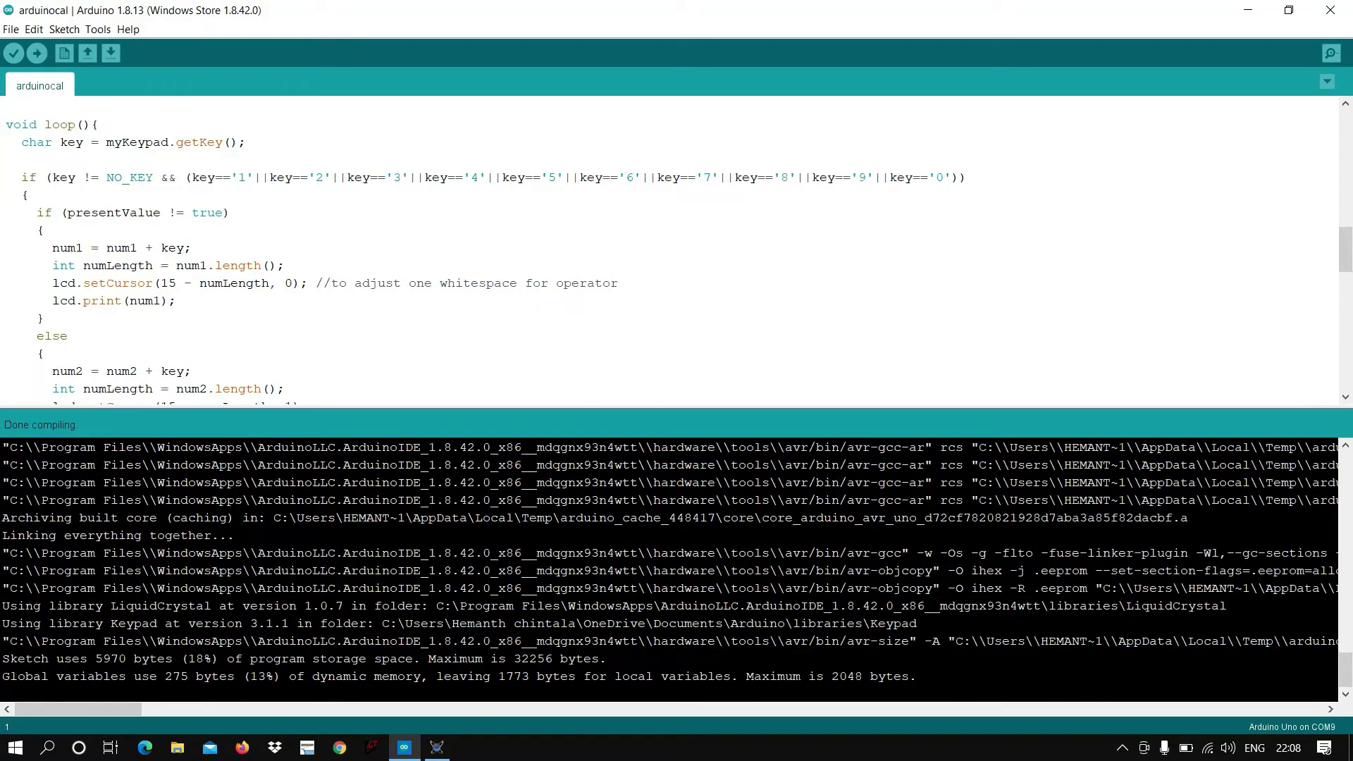
- Copy the full path of the compiled arduinocal.ino.elf file from the compiler output
{"action": "left_click_drag", "start_coordinate": [78, 709], "coordinate": [146, 709]}
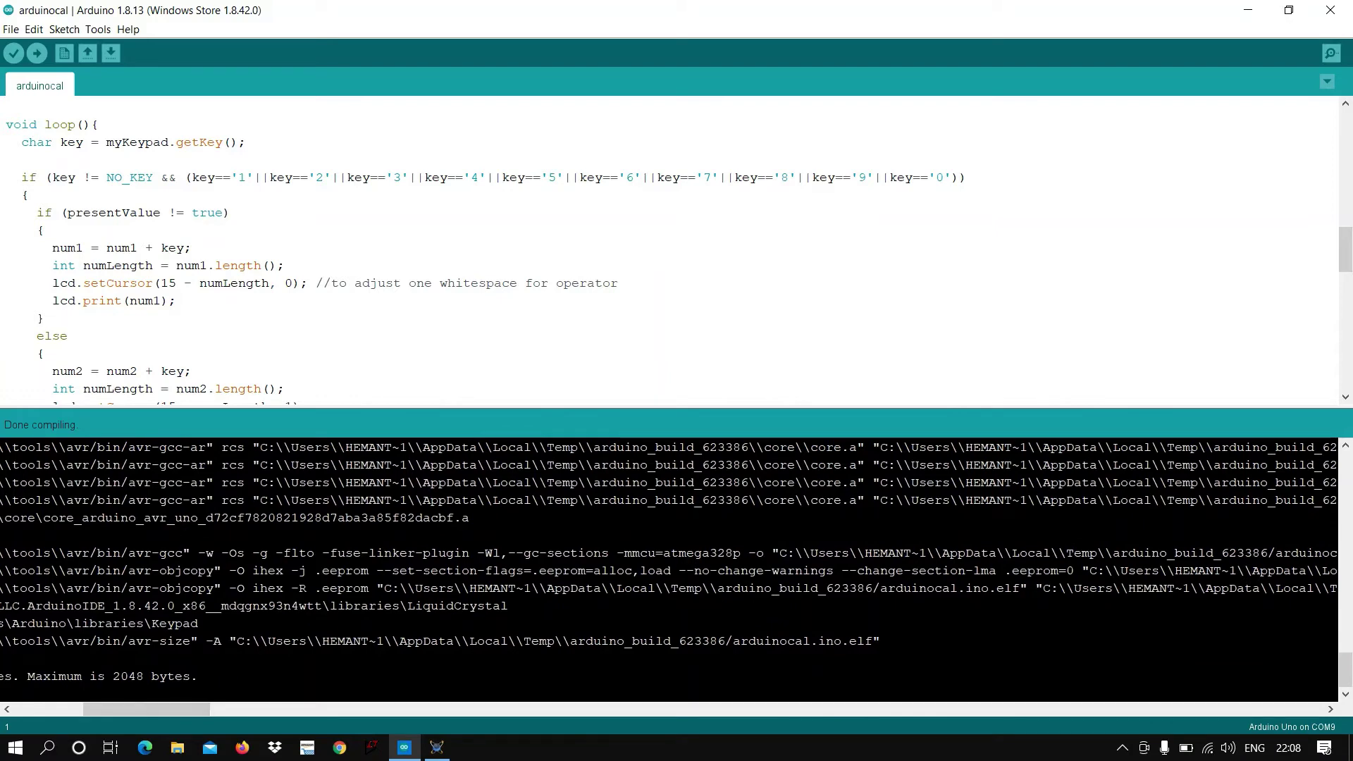
{"action": "left_click_drag", "start_coordinate": [237, 641], "coordinate": [977, 641]}
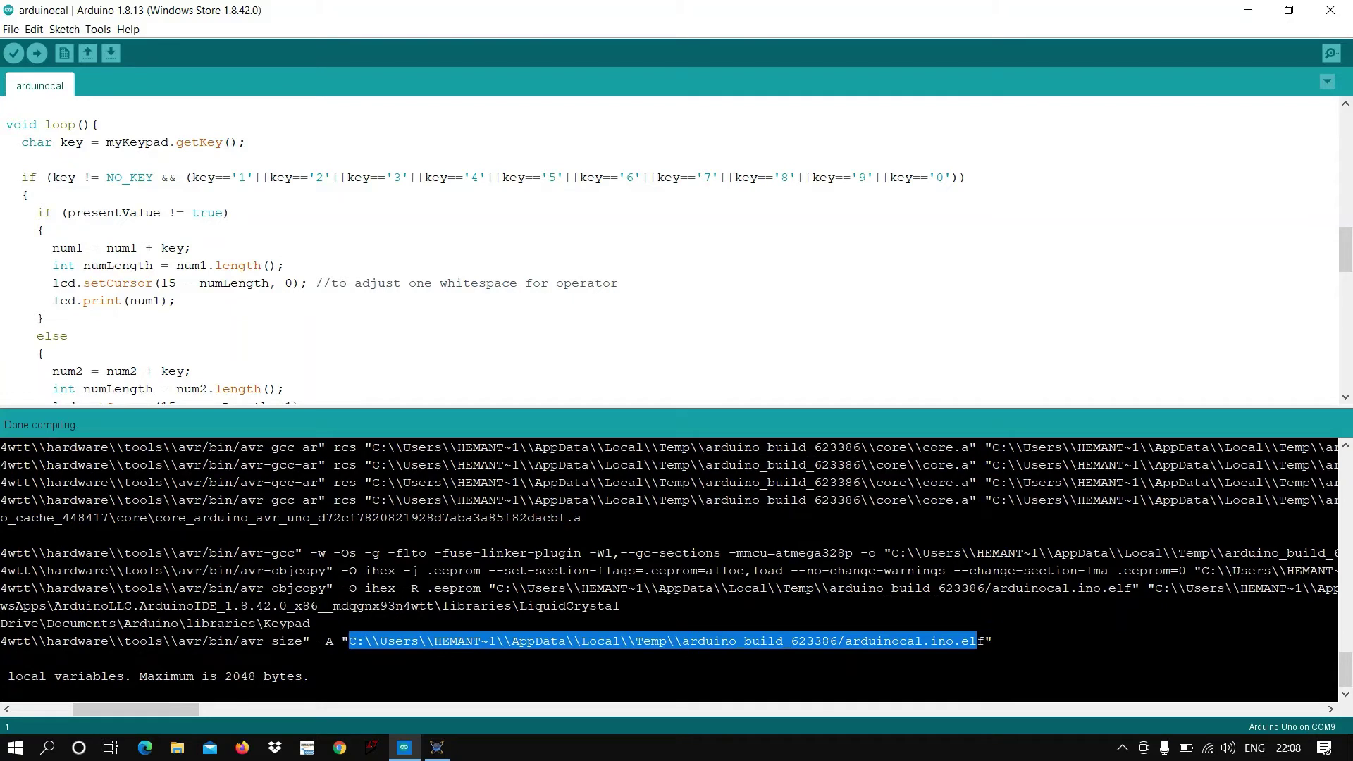
{"action": "left_click", "coordinate": [977, 640]}
{"action": "left_click_drag", "start_coordinate": [349, 641], "coordinate": [992, 640]}
- Switch to Proteus and set the Arduino UNO's program file to the copied arduinocal.ino.elf path
{"action": "left_click", "coordinate": [437, 747]}
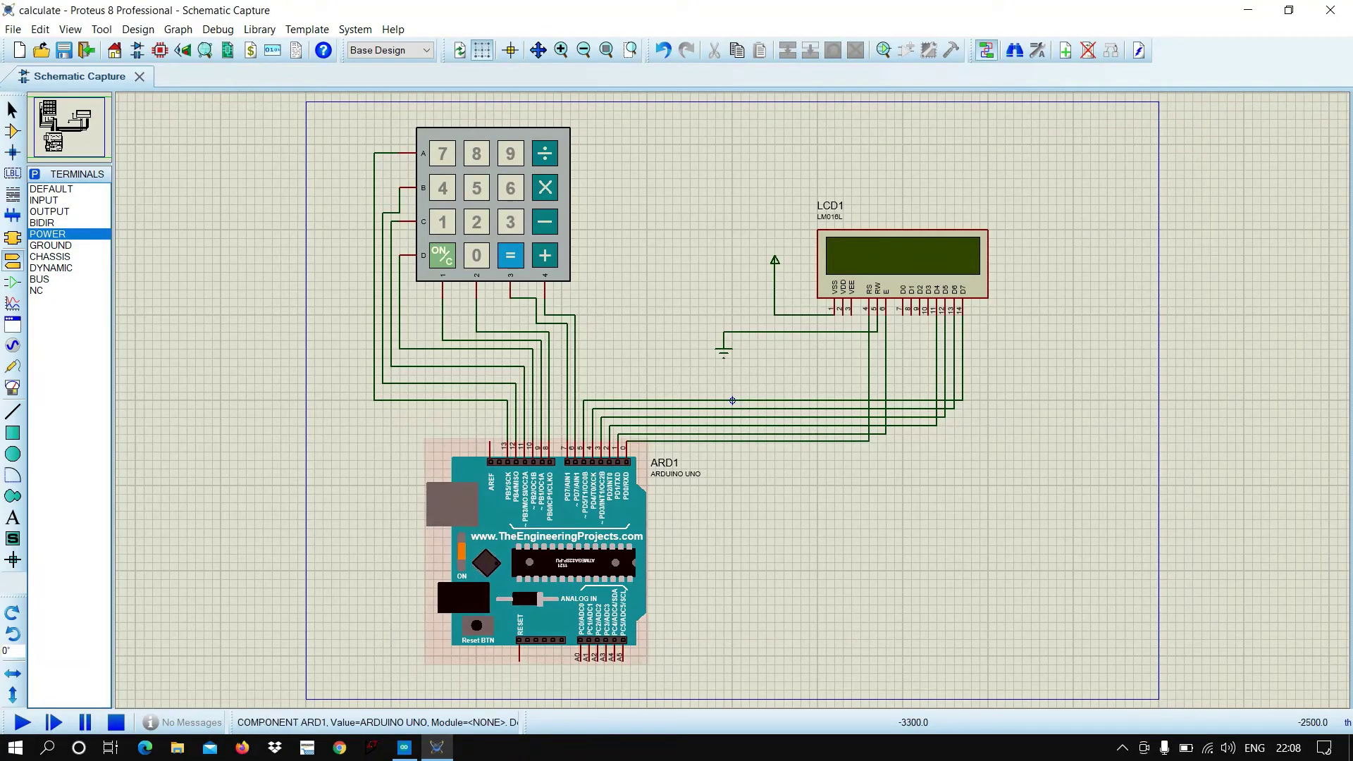
{"action": "double_click", "coordinate": [543, 553]}
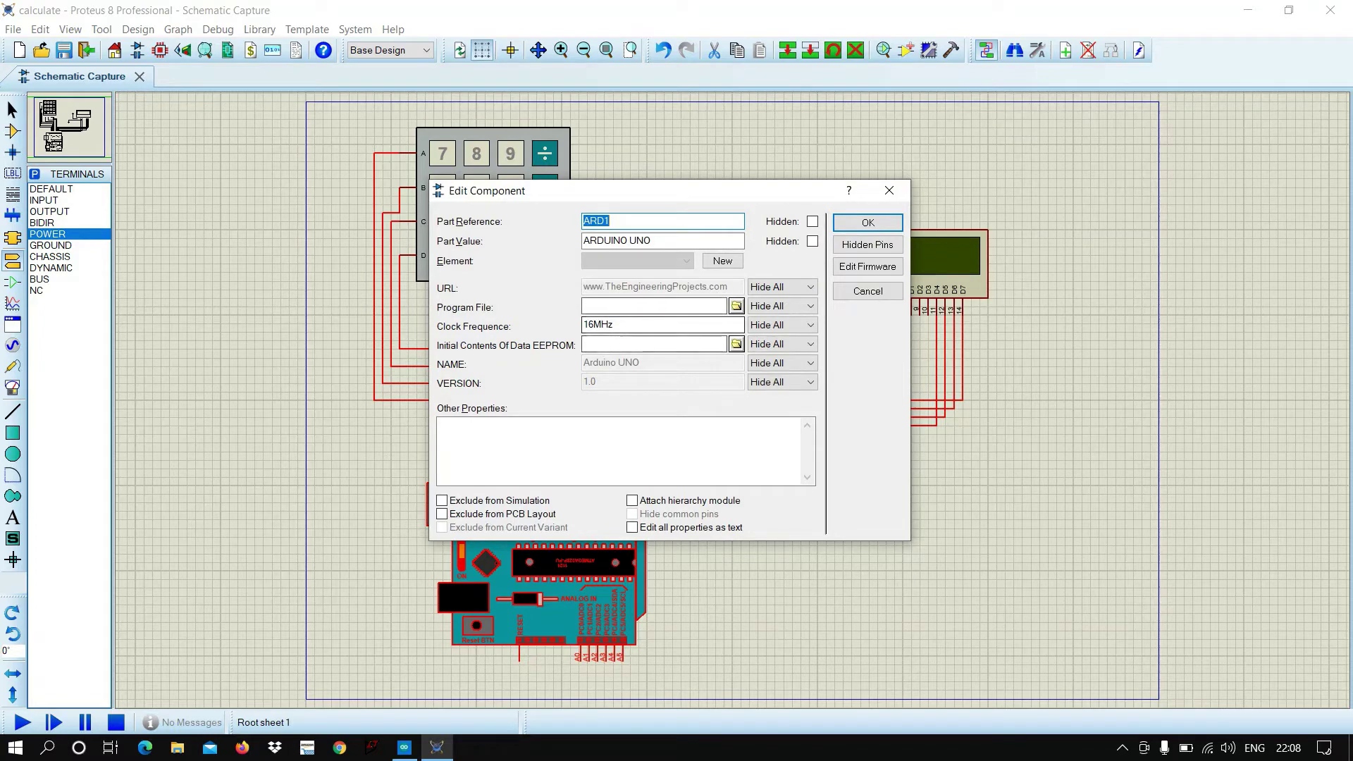
{"action": "left_click", "coordinate": [653, 305]}
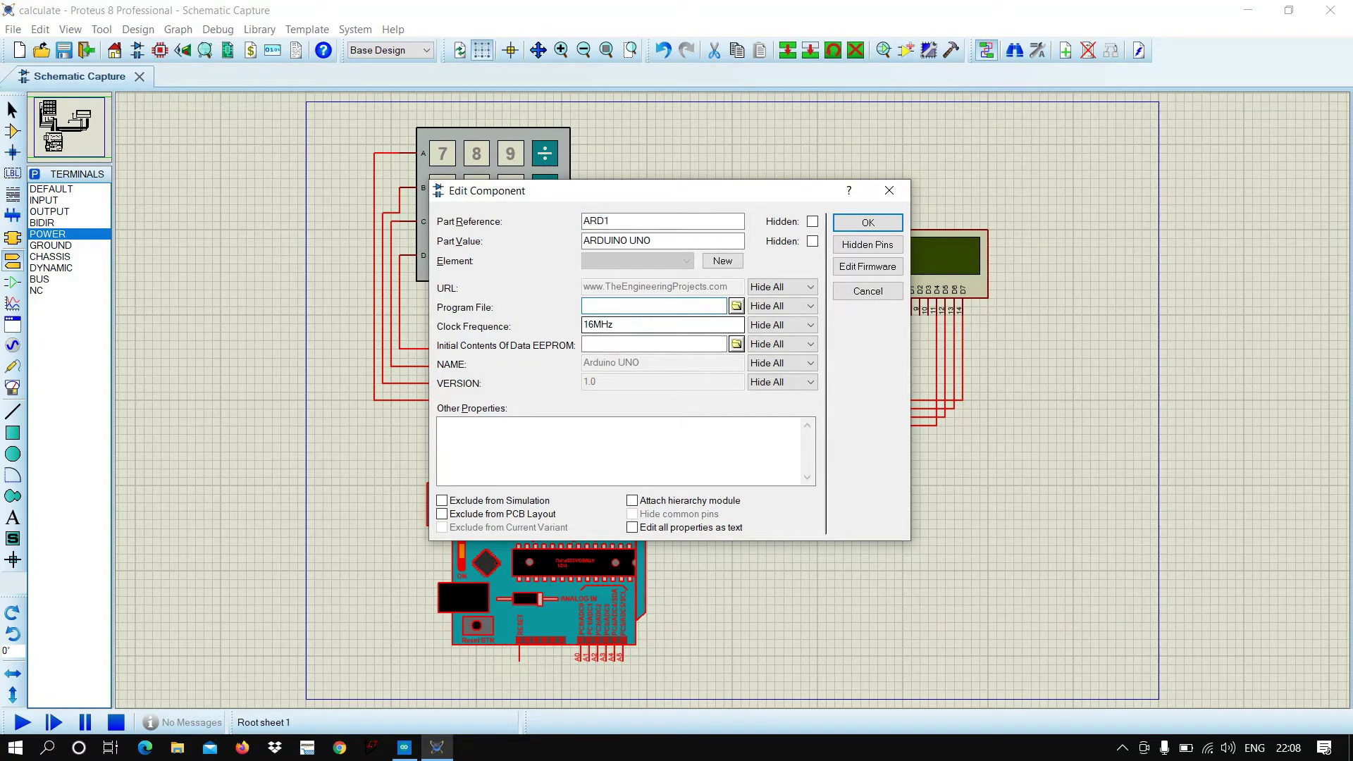
{"action": "key", "text": "ctrl+v"}
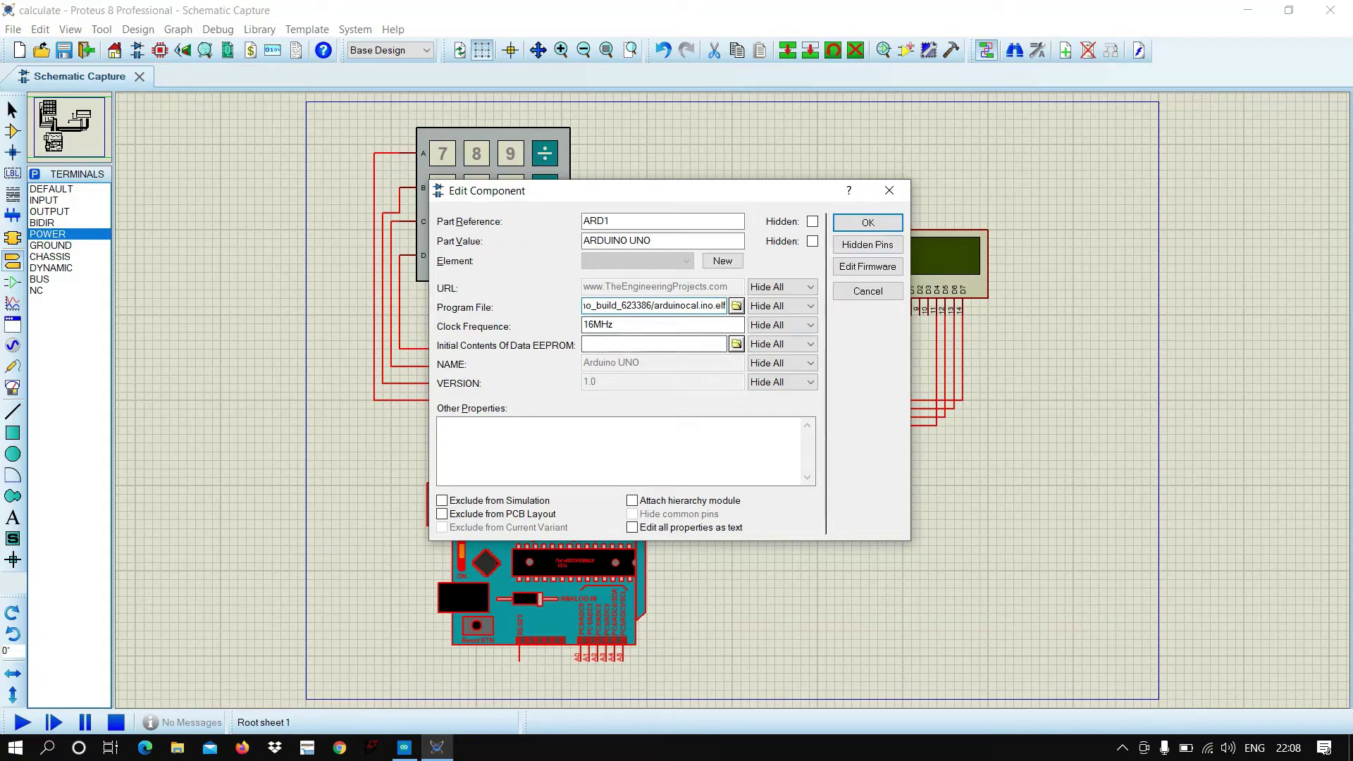
{"action": "key", "text": "Return"}
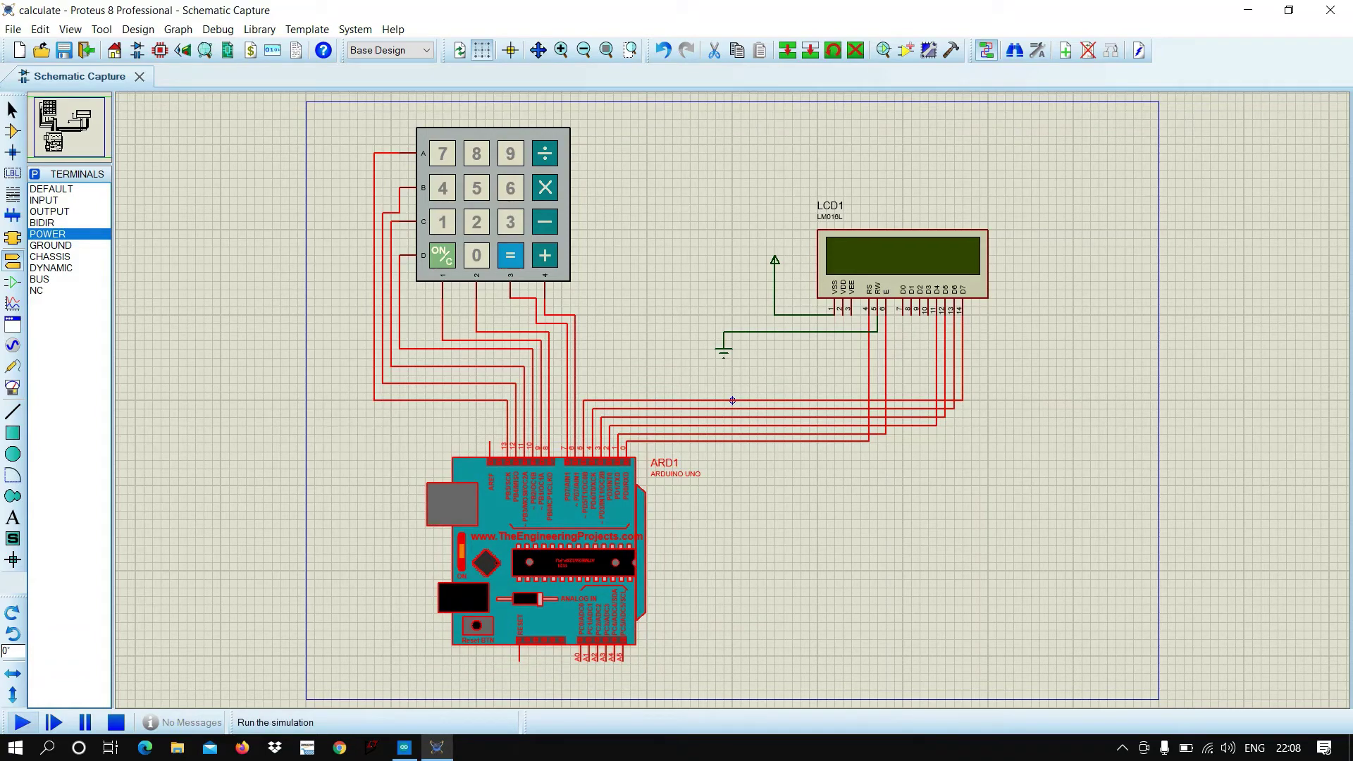
- Run the simulation and calculate 2 × 2 on the keypad
{"action": "left_click", "coordinate": [22, 722]}
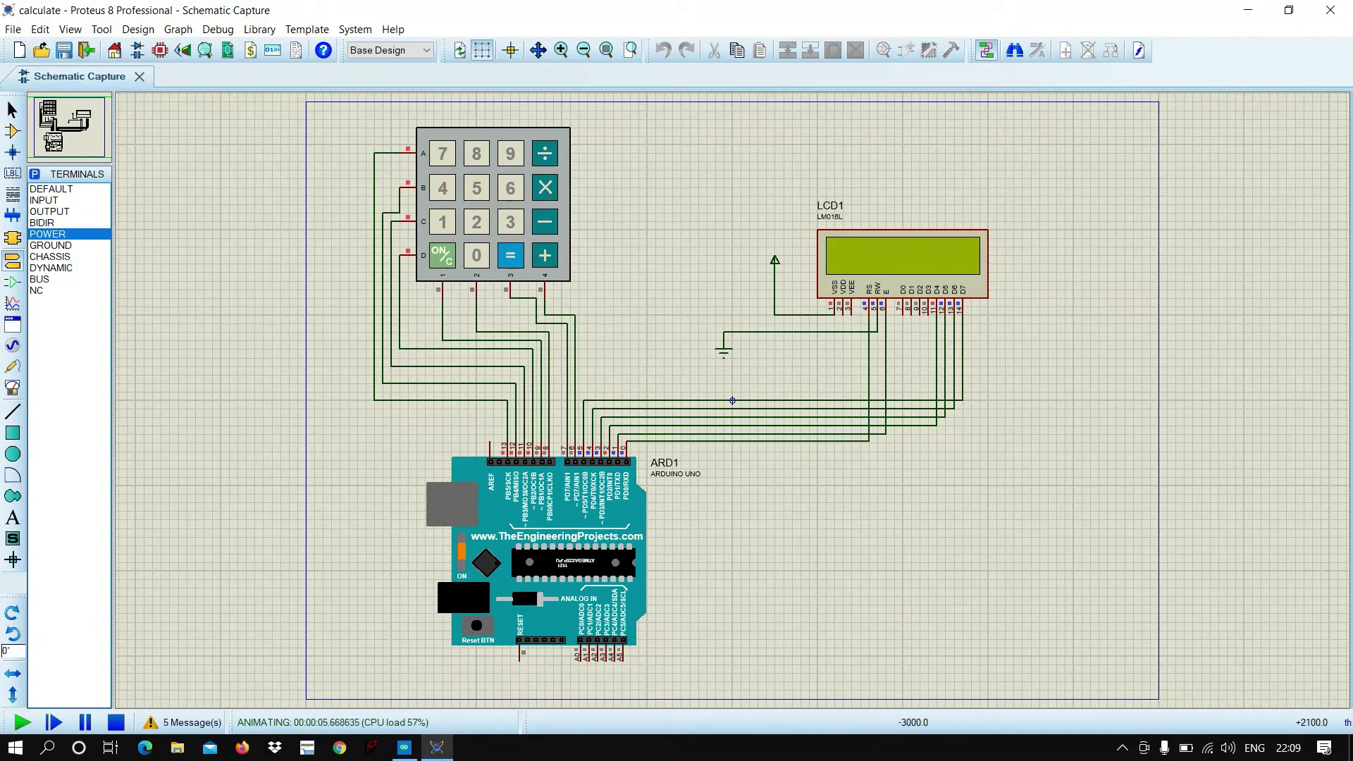
{"action": "left_click", "coordinate": [476, 222]}
{"action": "left_click", "coordinate": [545, 187]}
{"action": "left_click", "coordinate": [476, 221]}
{"action": "left_click", "coordinate": [510, 255]}
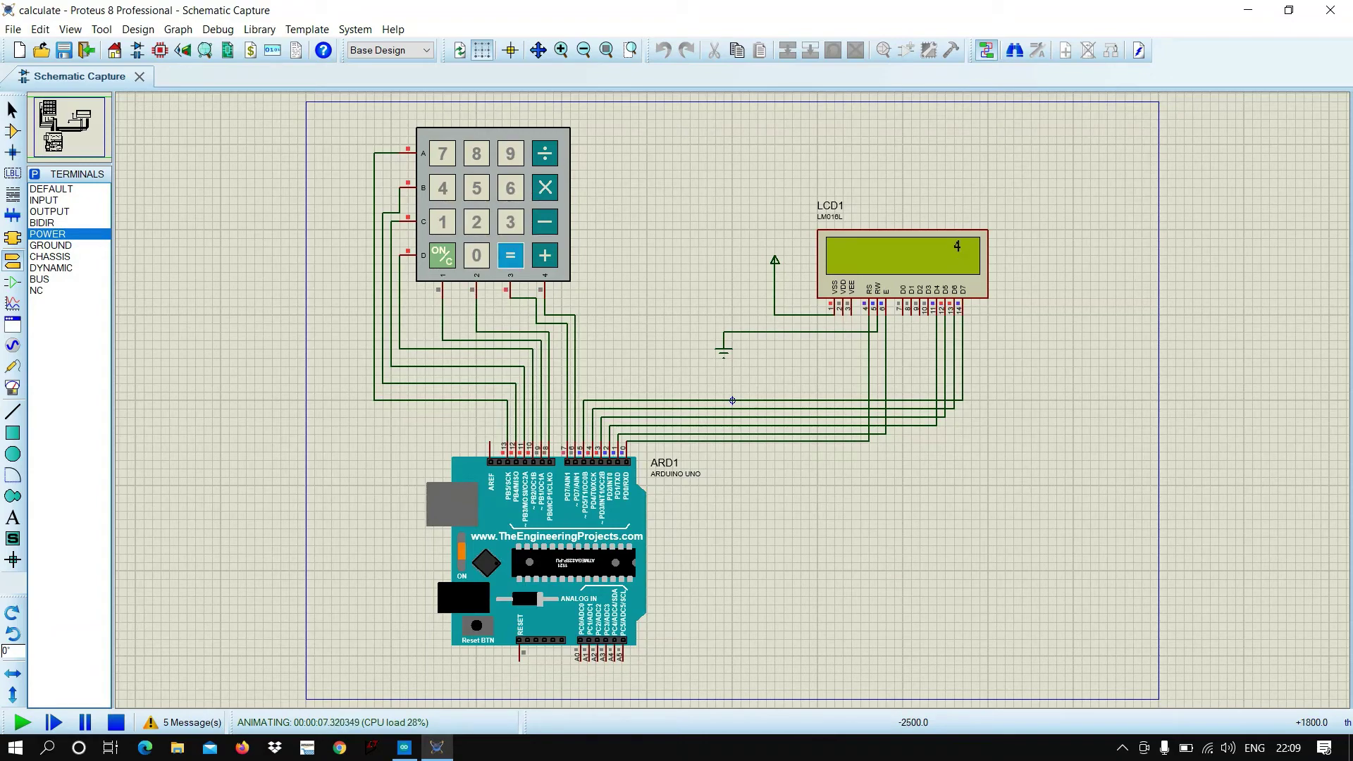